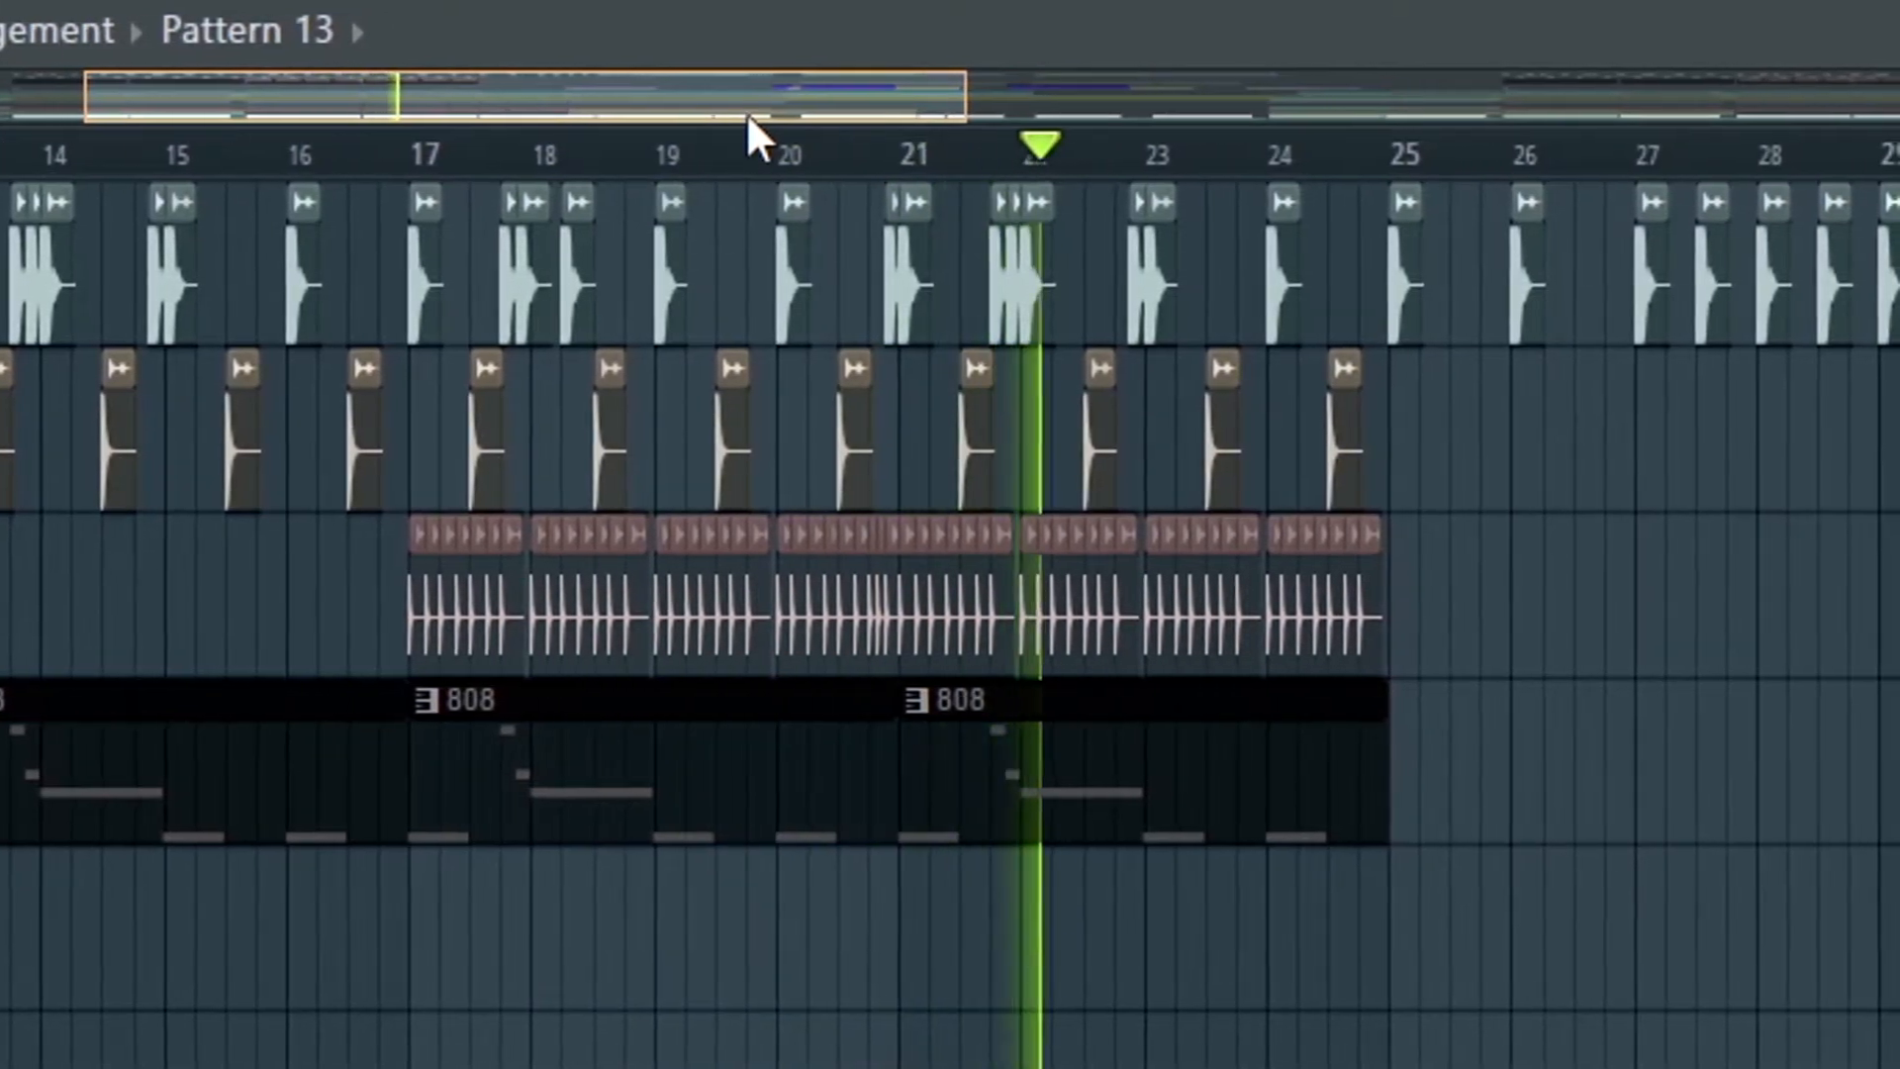
# Review the kick and dubstep drum loop clips along the playlist, up to the drum fill before the drop.
pyautogui.moveTo(744, 115); pyautogui.dragTo(792, 126)
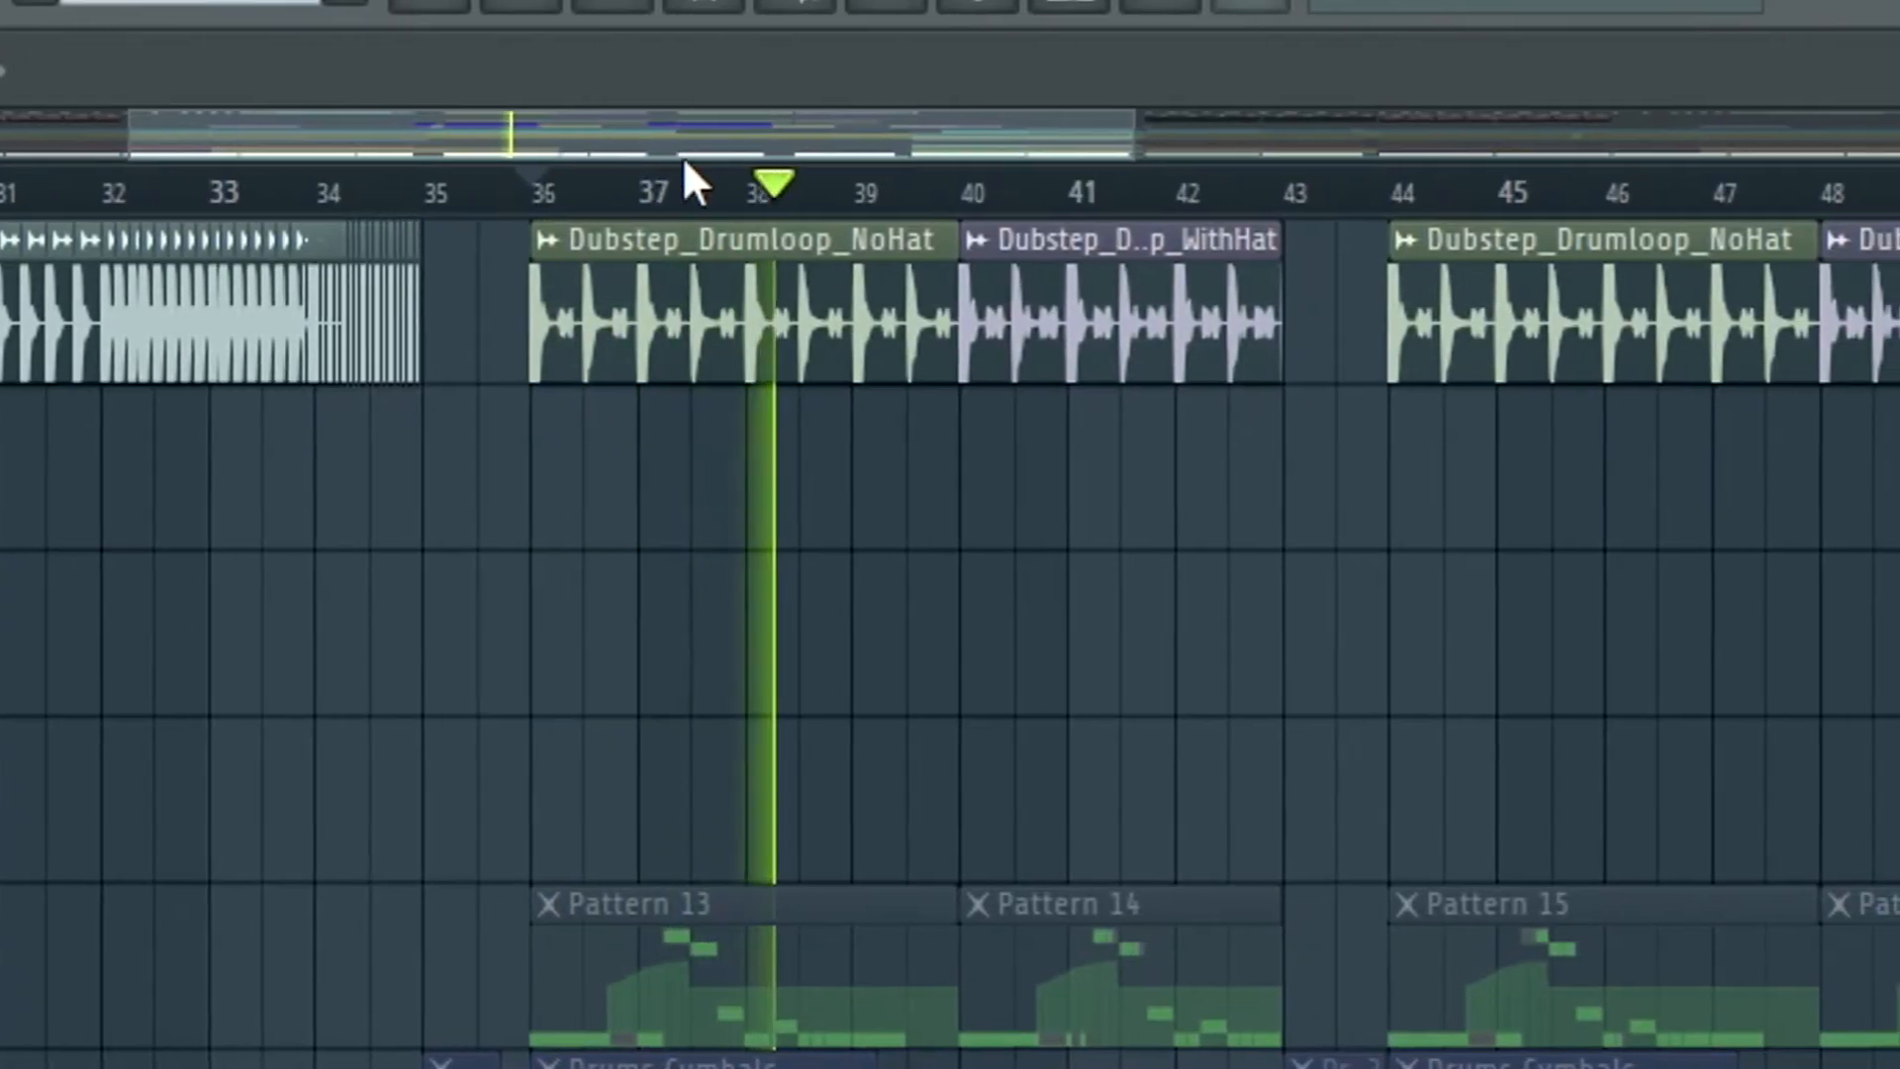
pyautogui.scroll(3, 684, 163)
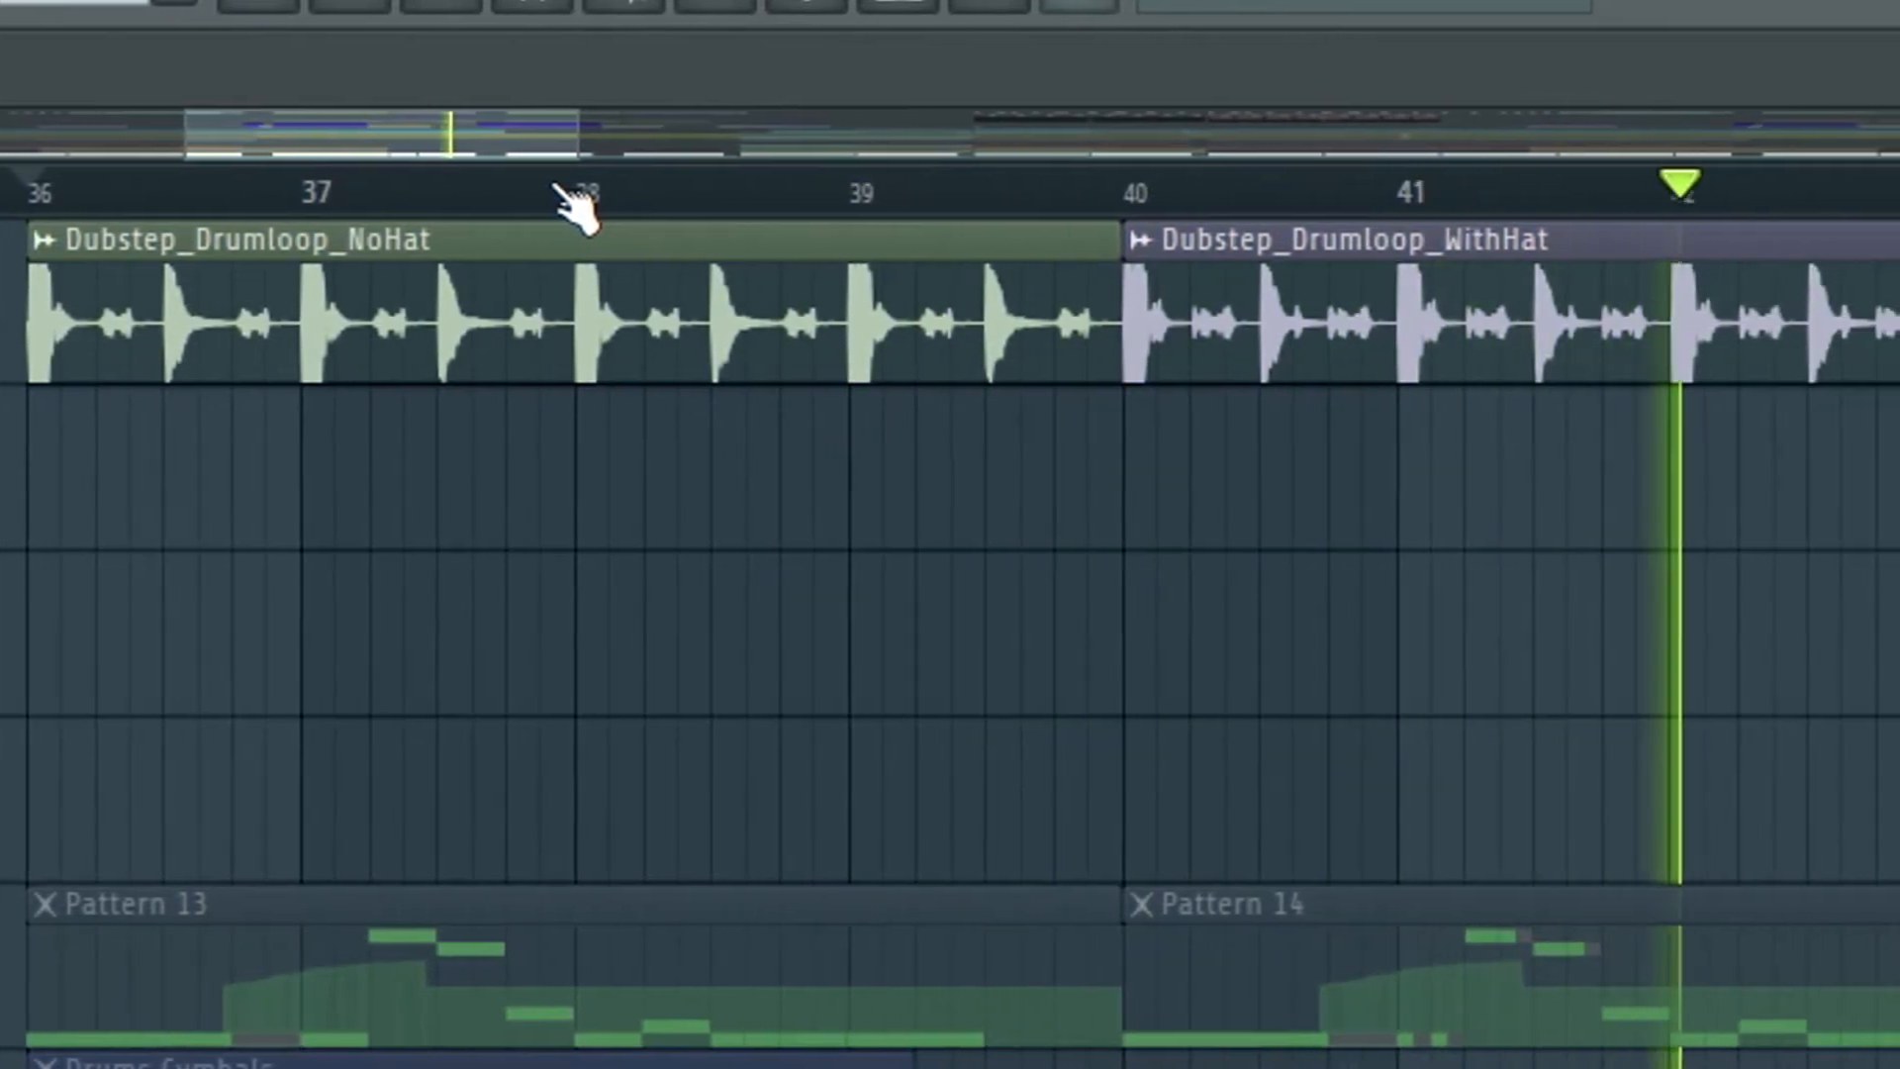
pyautogui.scroll(-4, 574, 203)
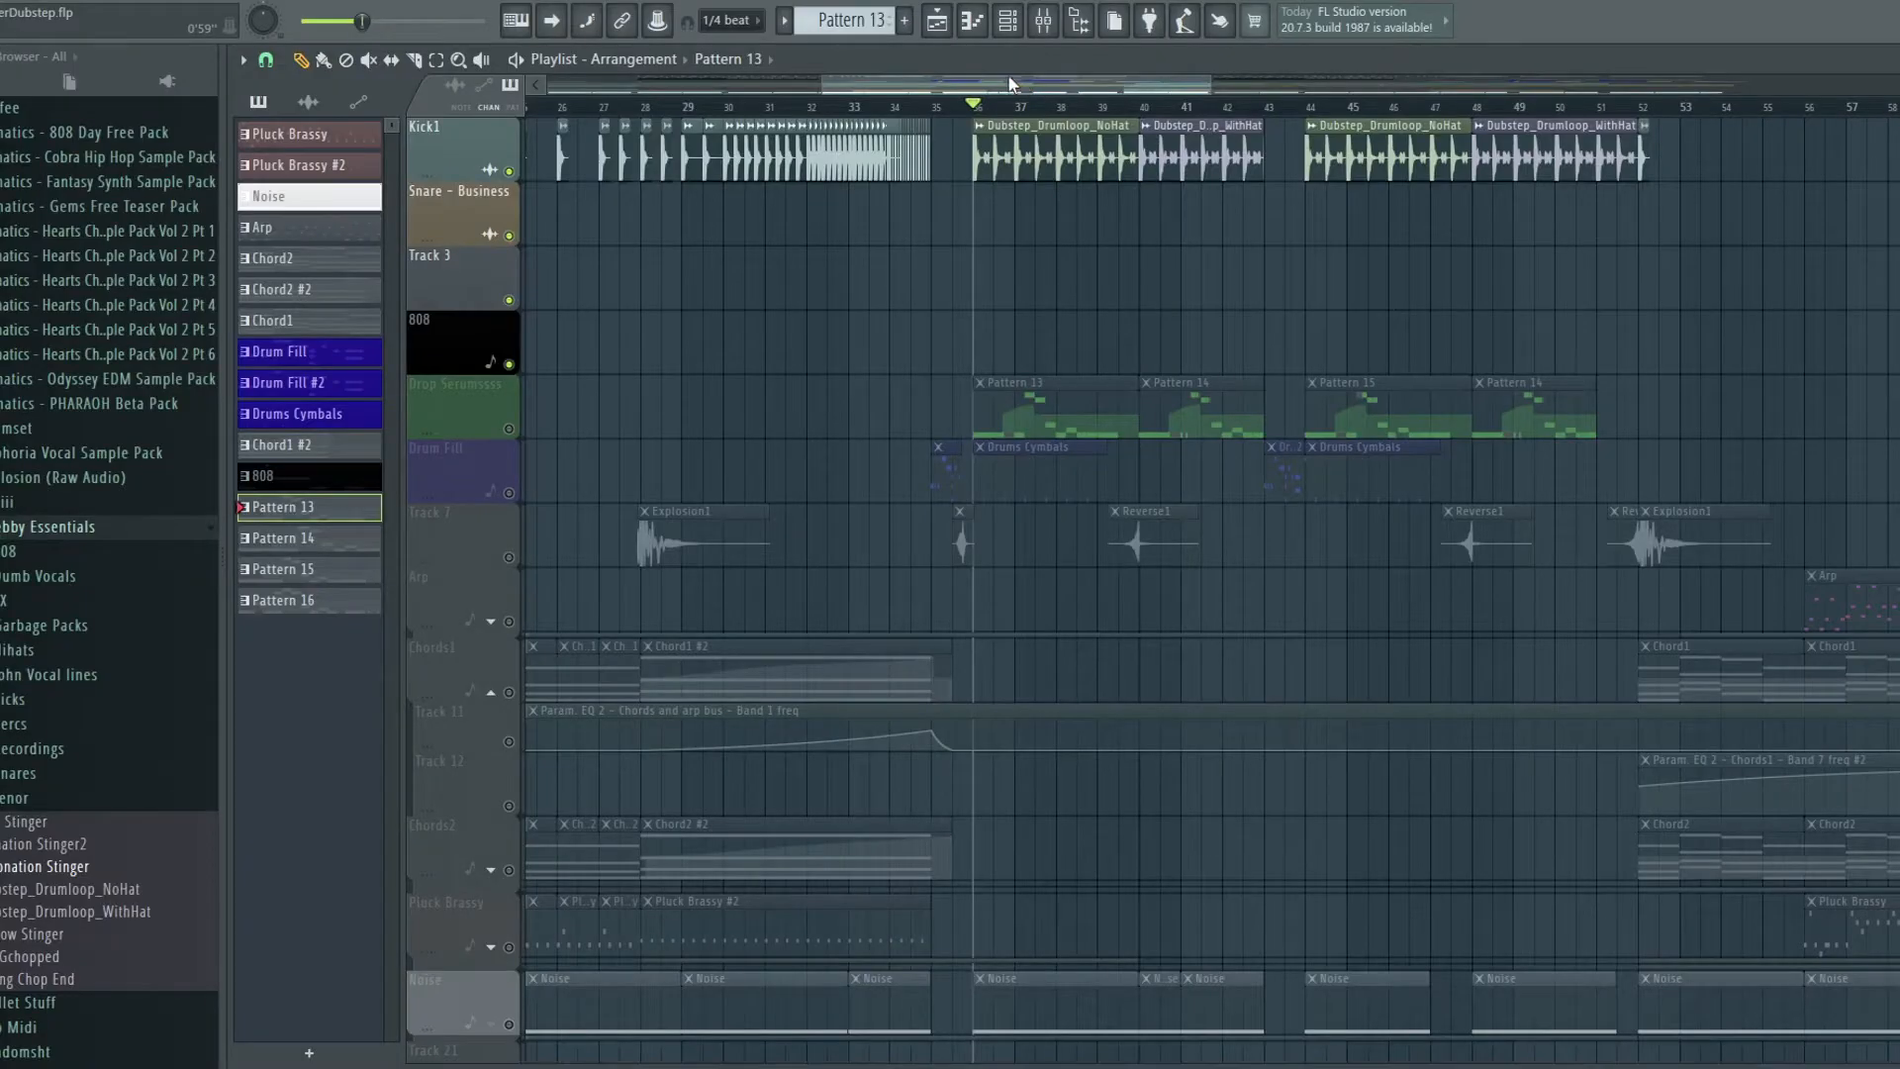
pyautogui.moveTo(1009, 84); pyautogui.dragTo(957, 86)
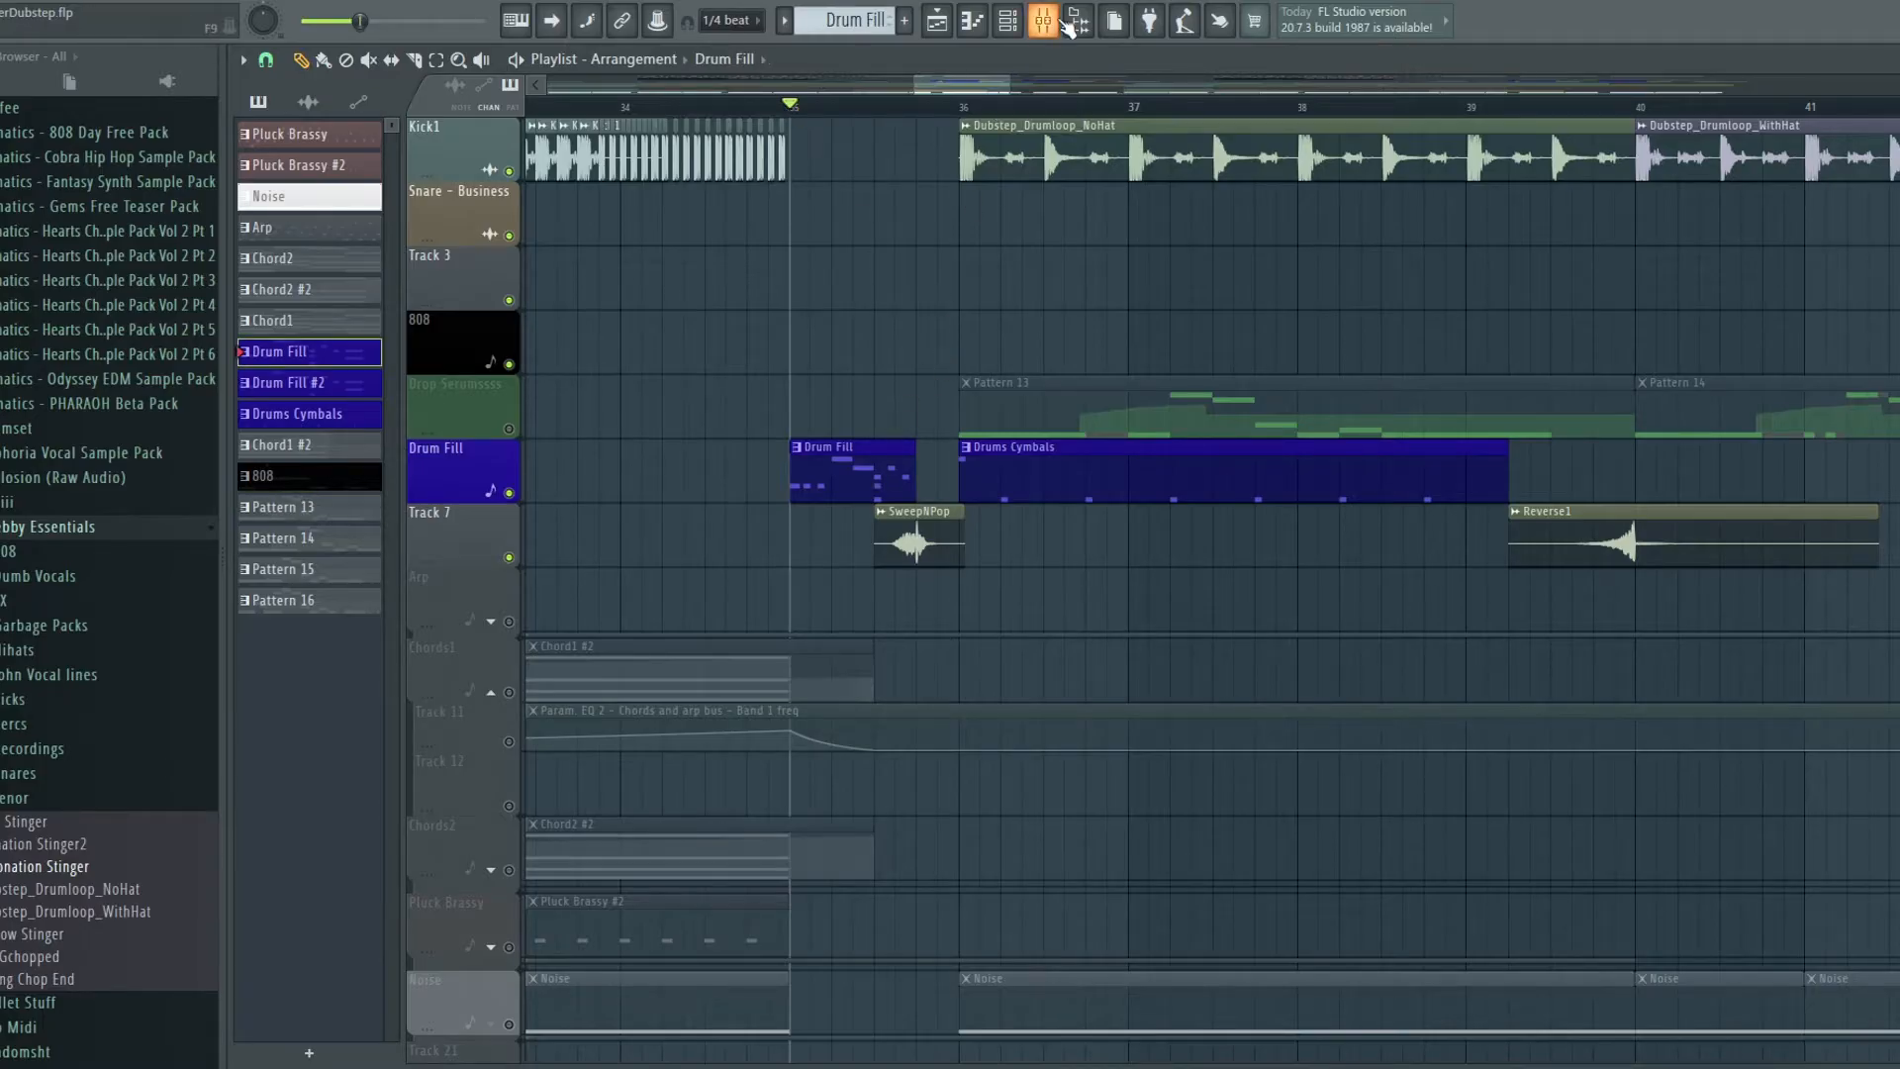
# Show the channel rack and inspect the Drums and SweepNPop channels.
pyautogui.click(1017, 20)
pyautogui.click(534, 539)
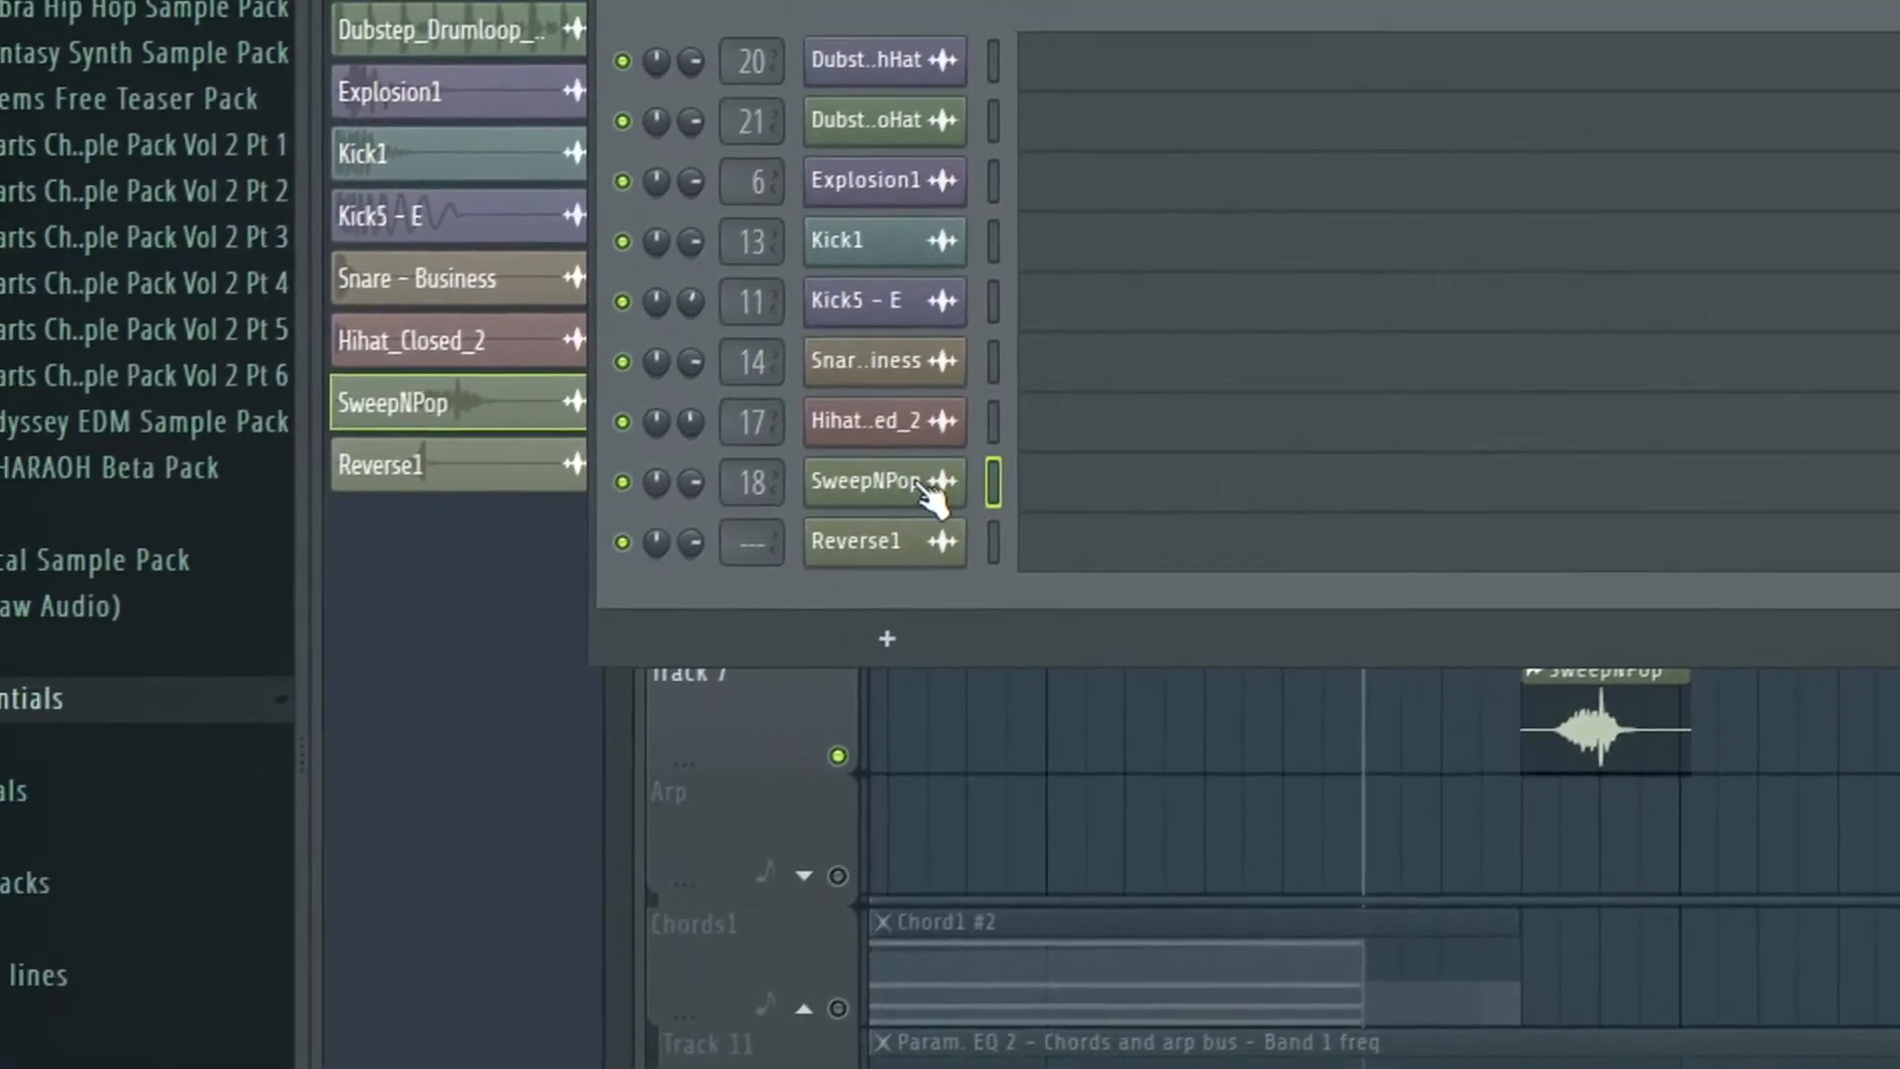
pyautogui.click(514, 383)
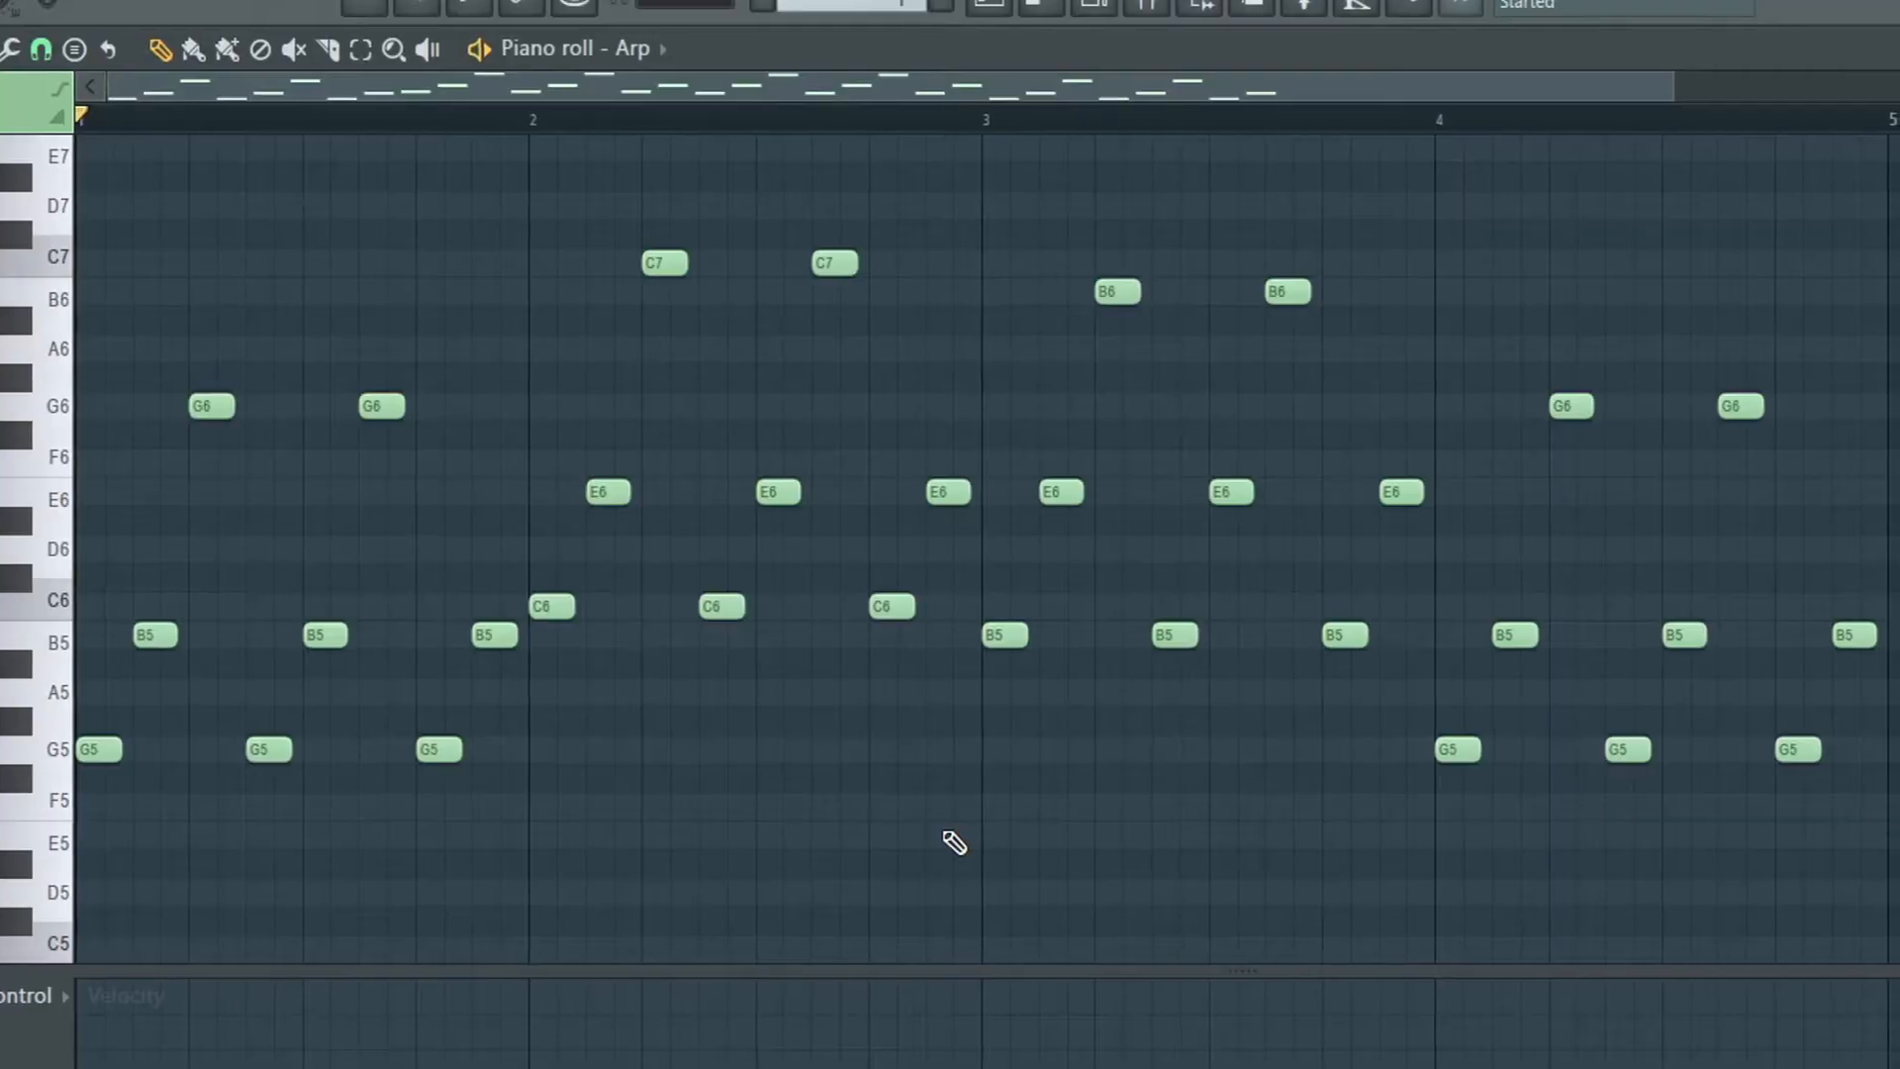
# Audition the Arp pattern and inspect the Serum settings of the Arp channel, closing both windows when finished.
pyautogui.press('space')
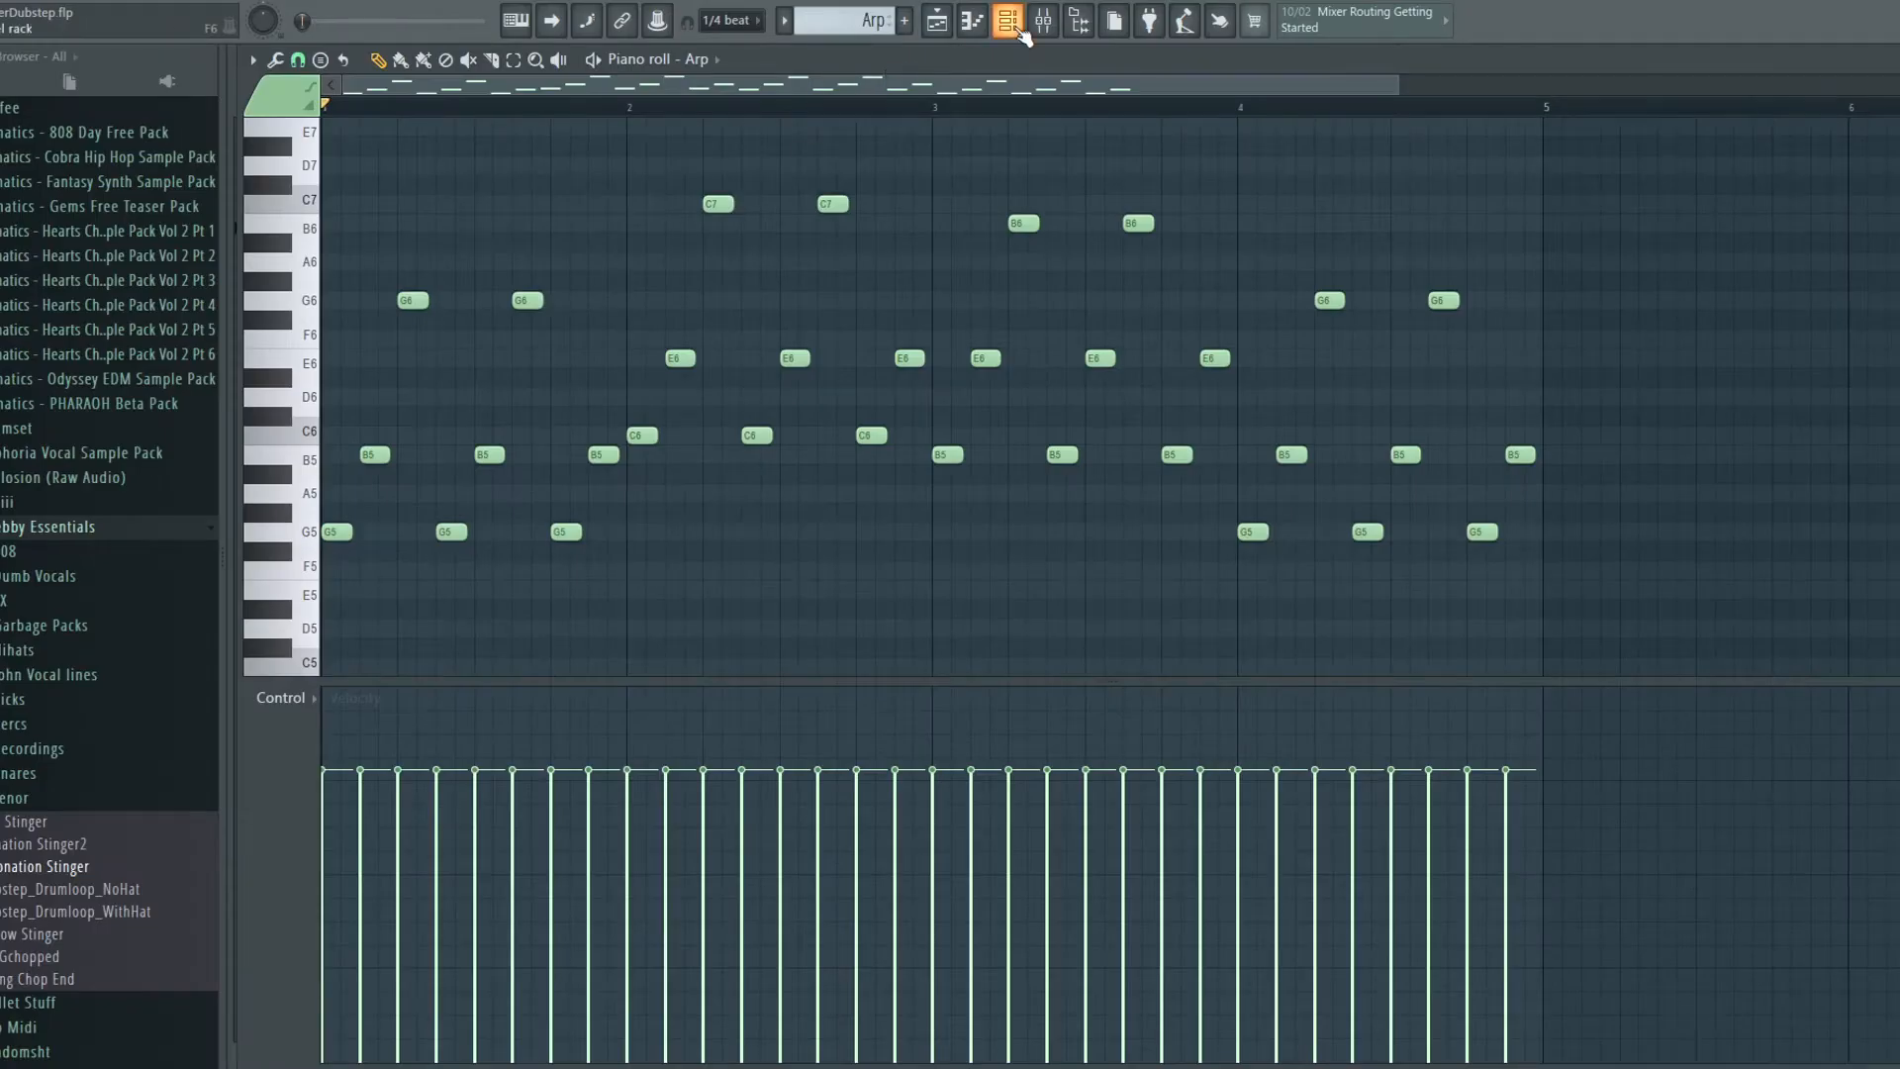
pyautogui.click(1020, 31)
pyautogui.click(535, 571)
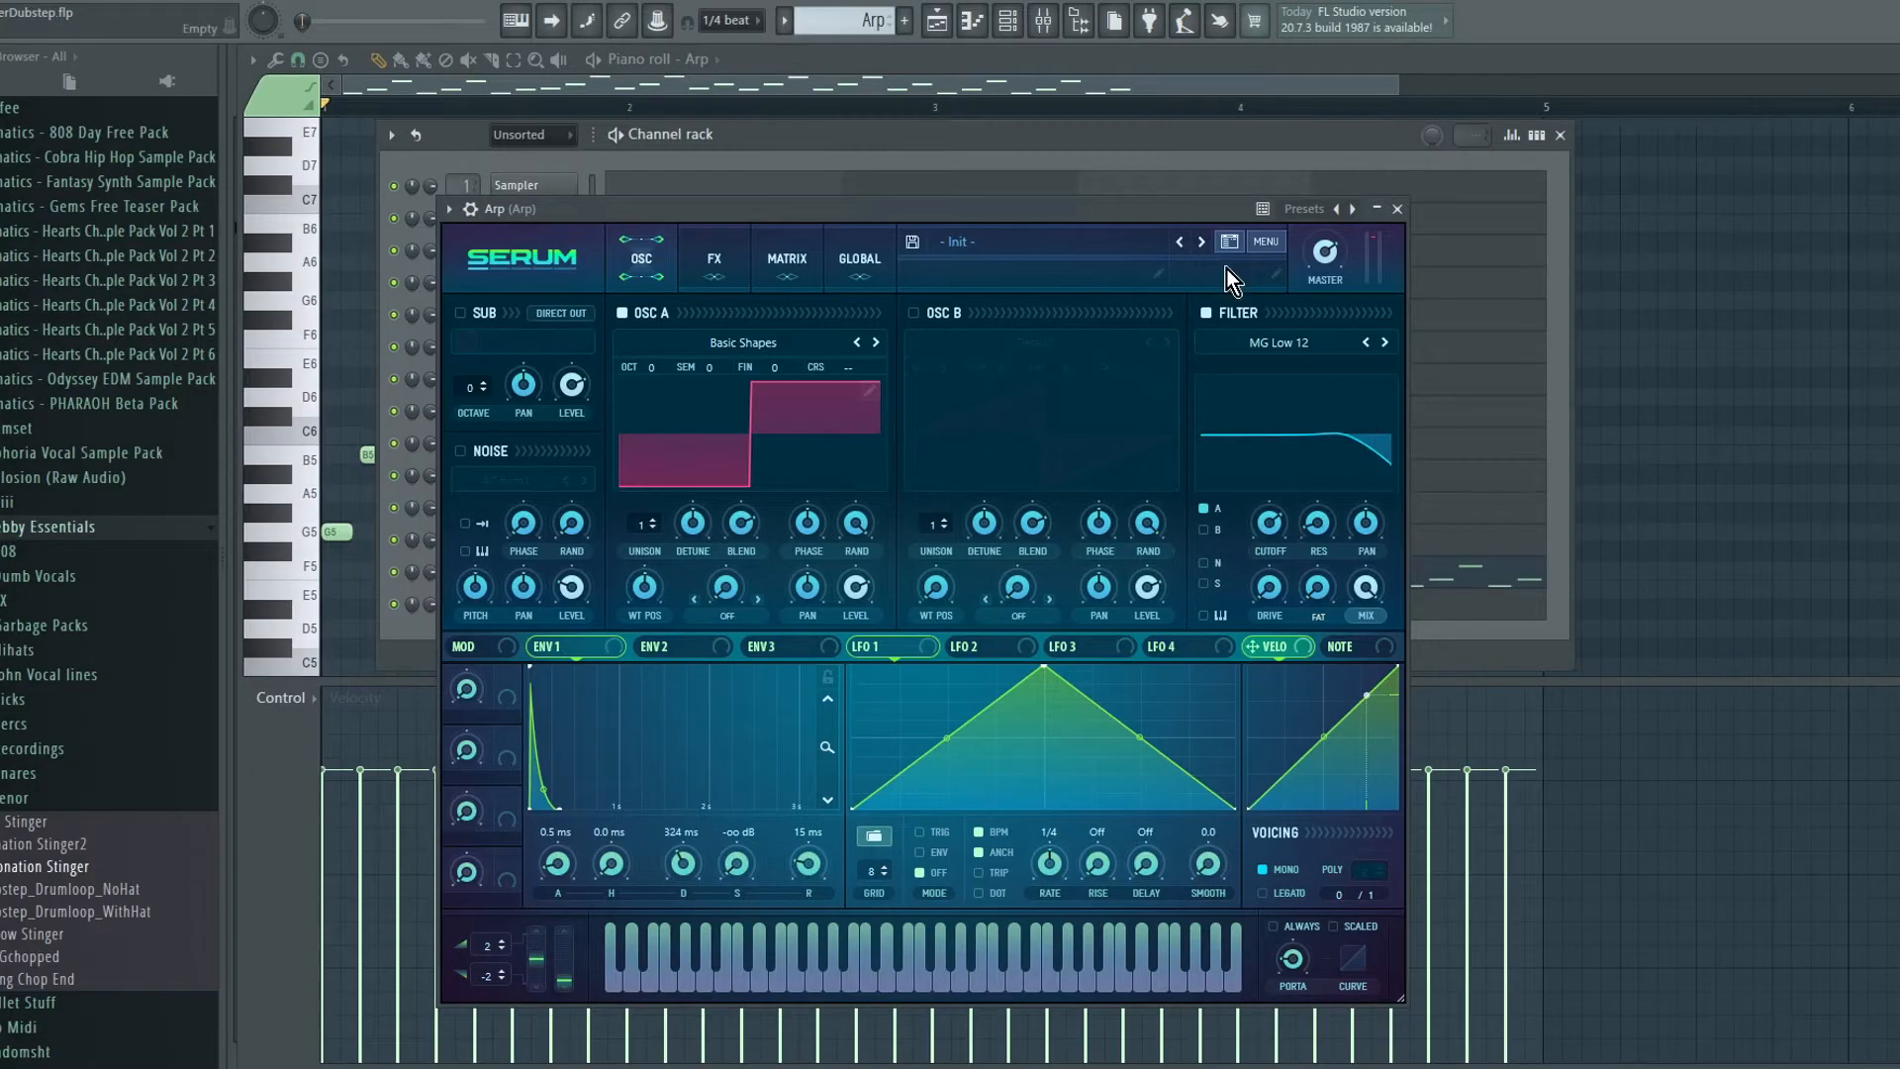
pyautogui.click(1398, 209)
pyautogui.press('F6')
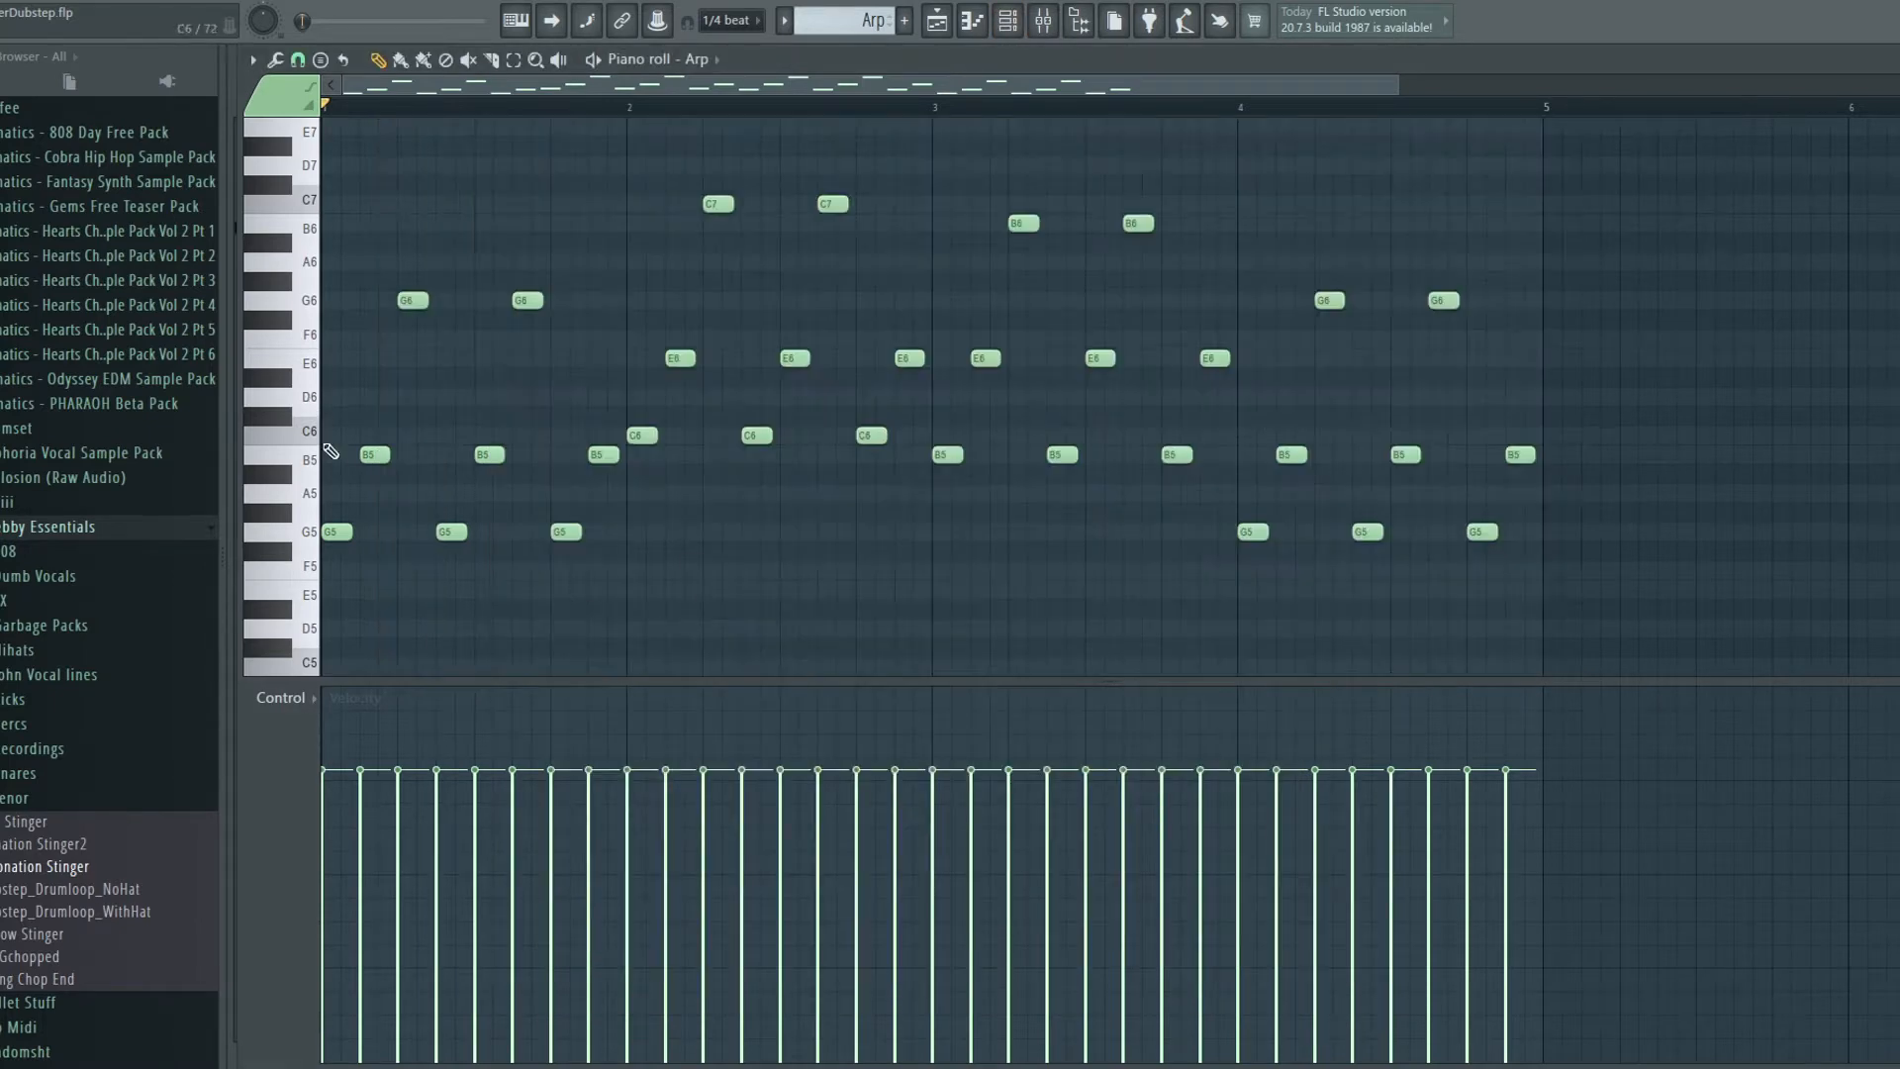
# Review the Chord1 notes in the piano roll and switch to the Chord2 pattern to play it.
pyautogui.click(938, 19)
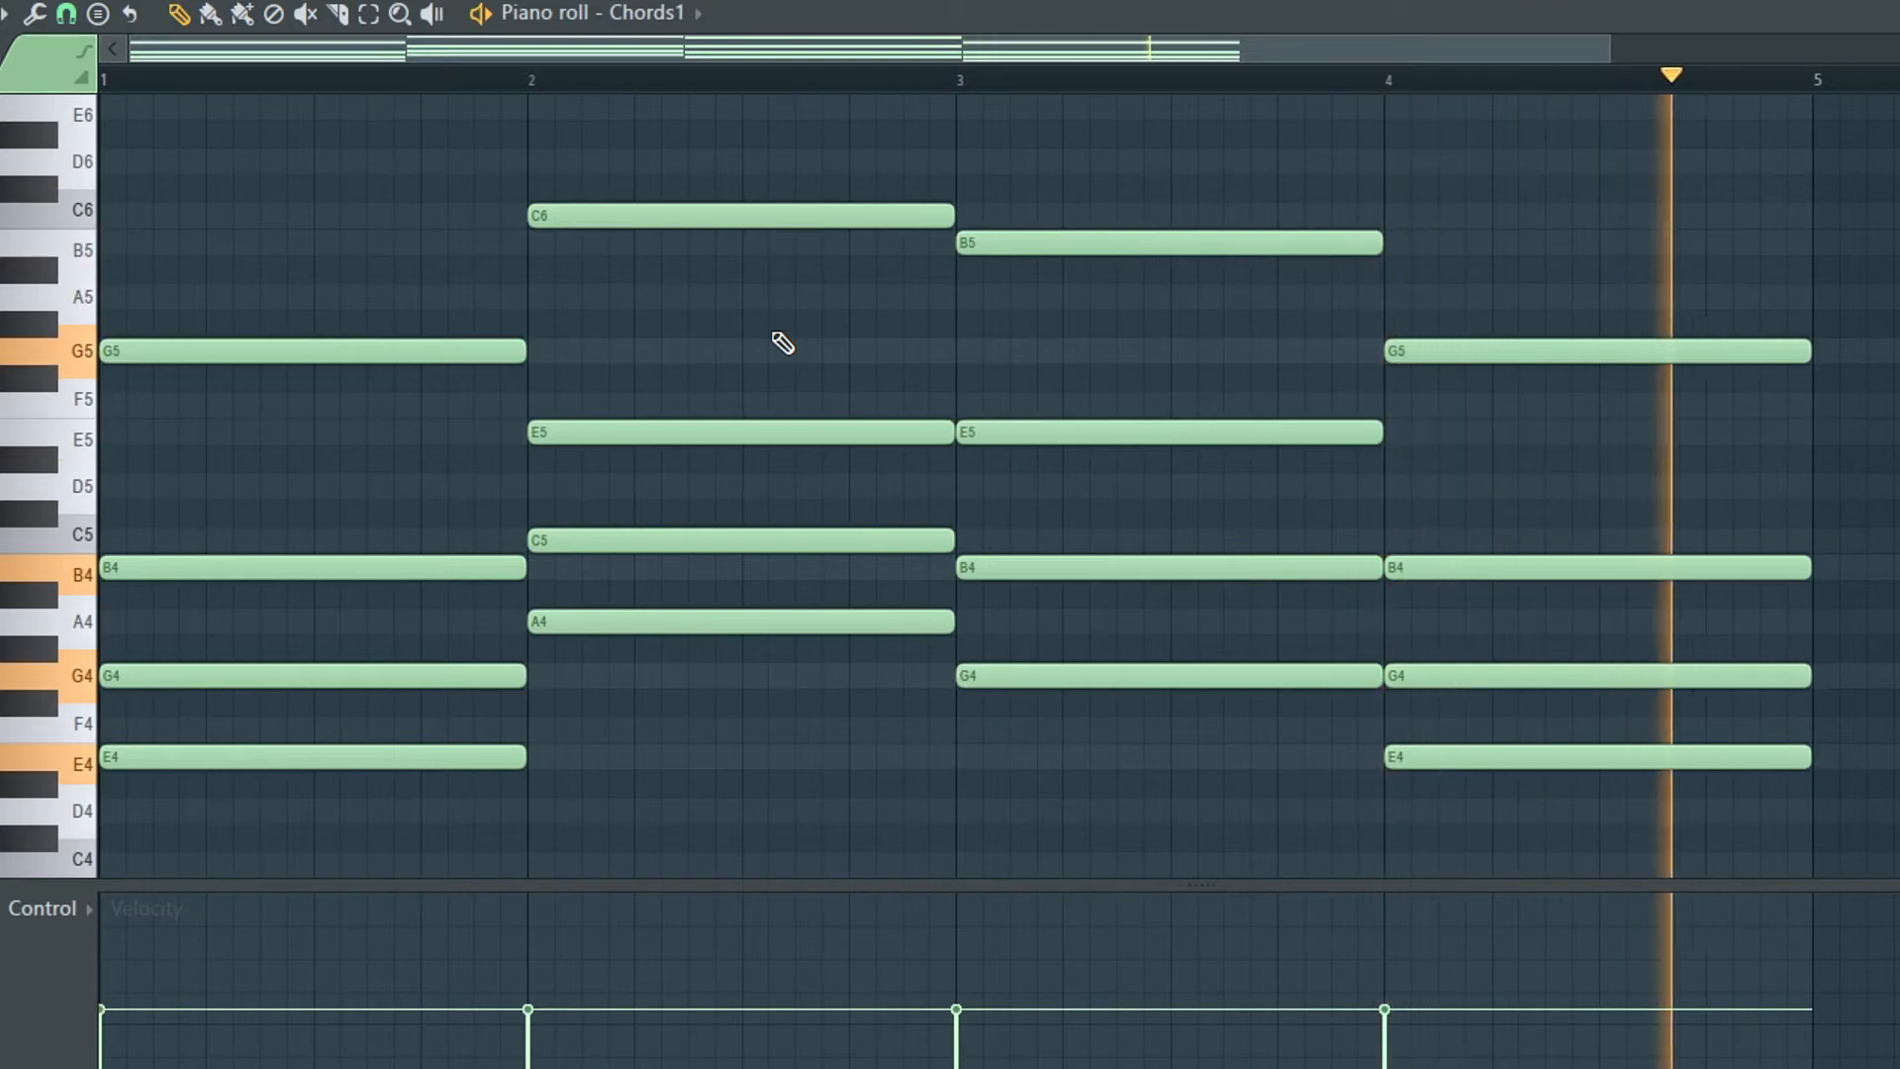
pyautogui.press('space')
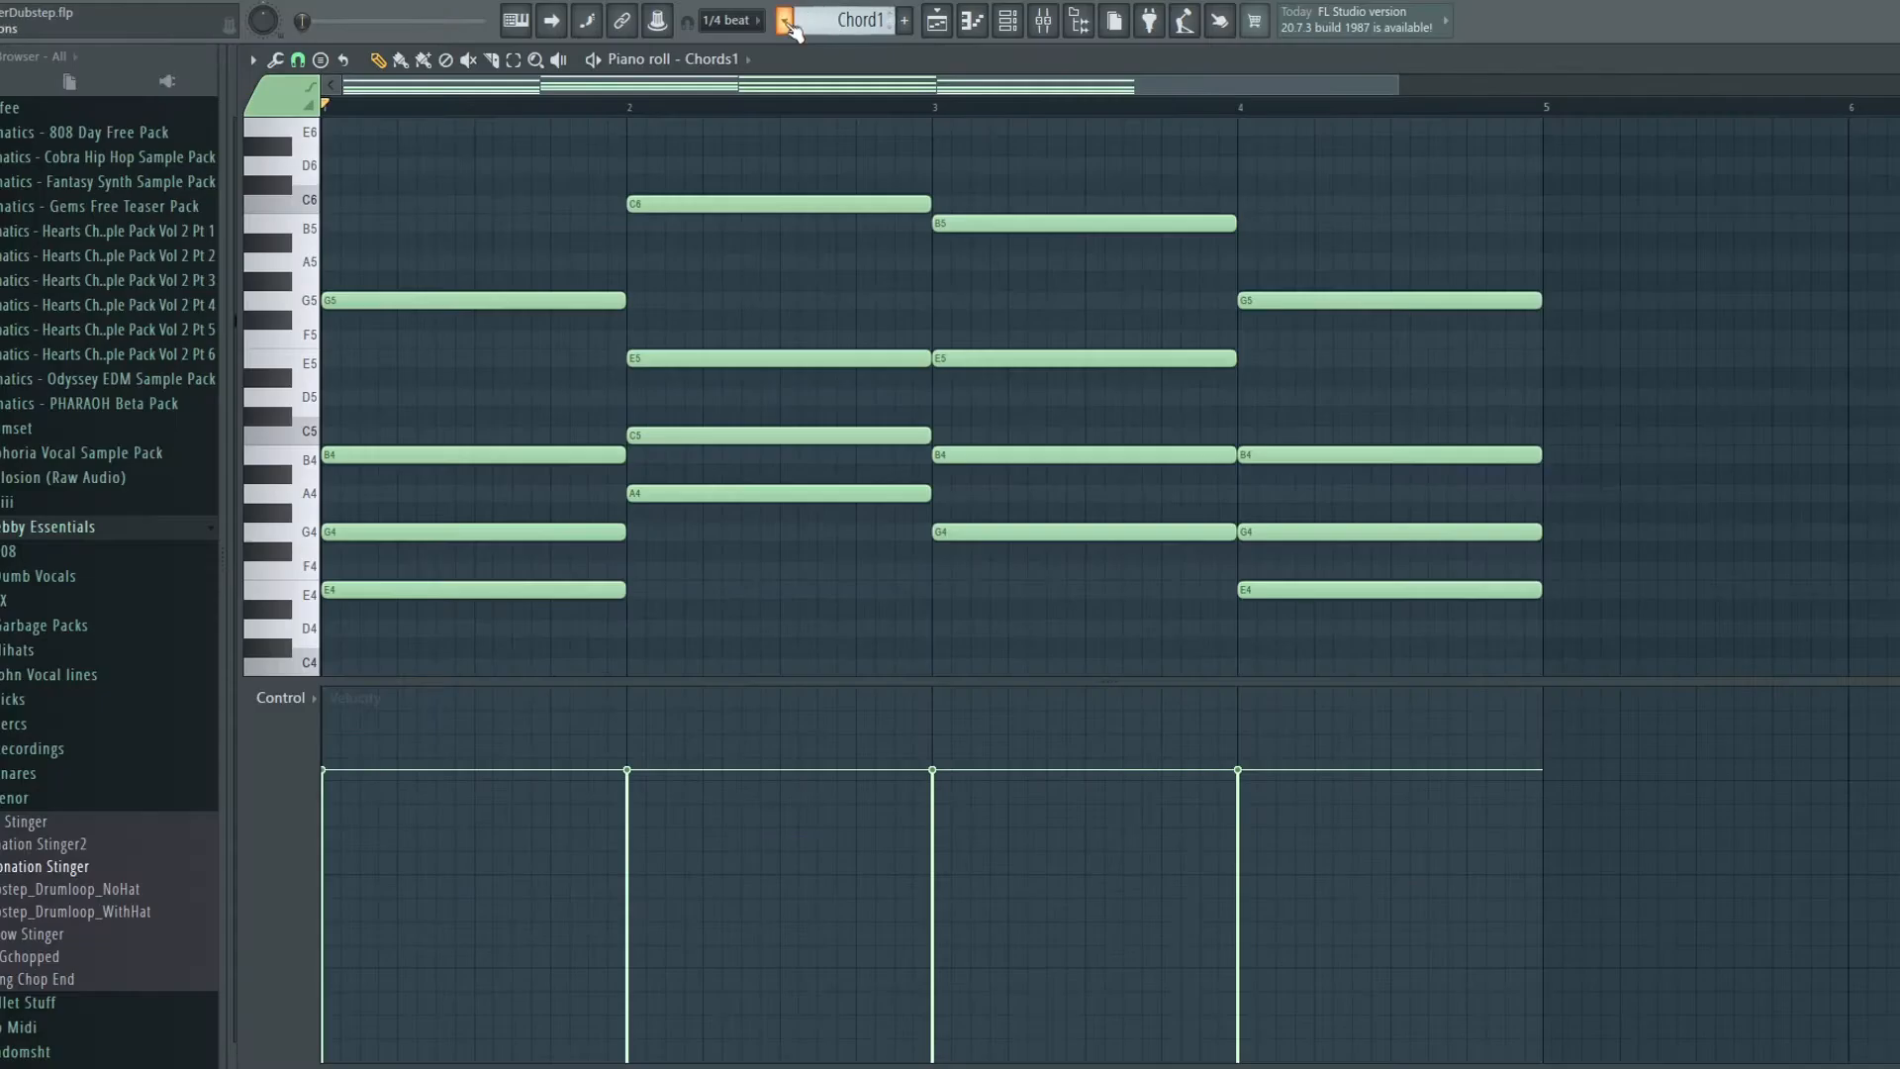
pyautogui.click(784, 20)
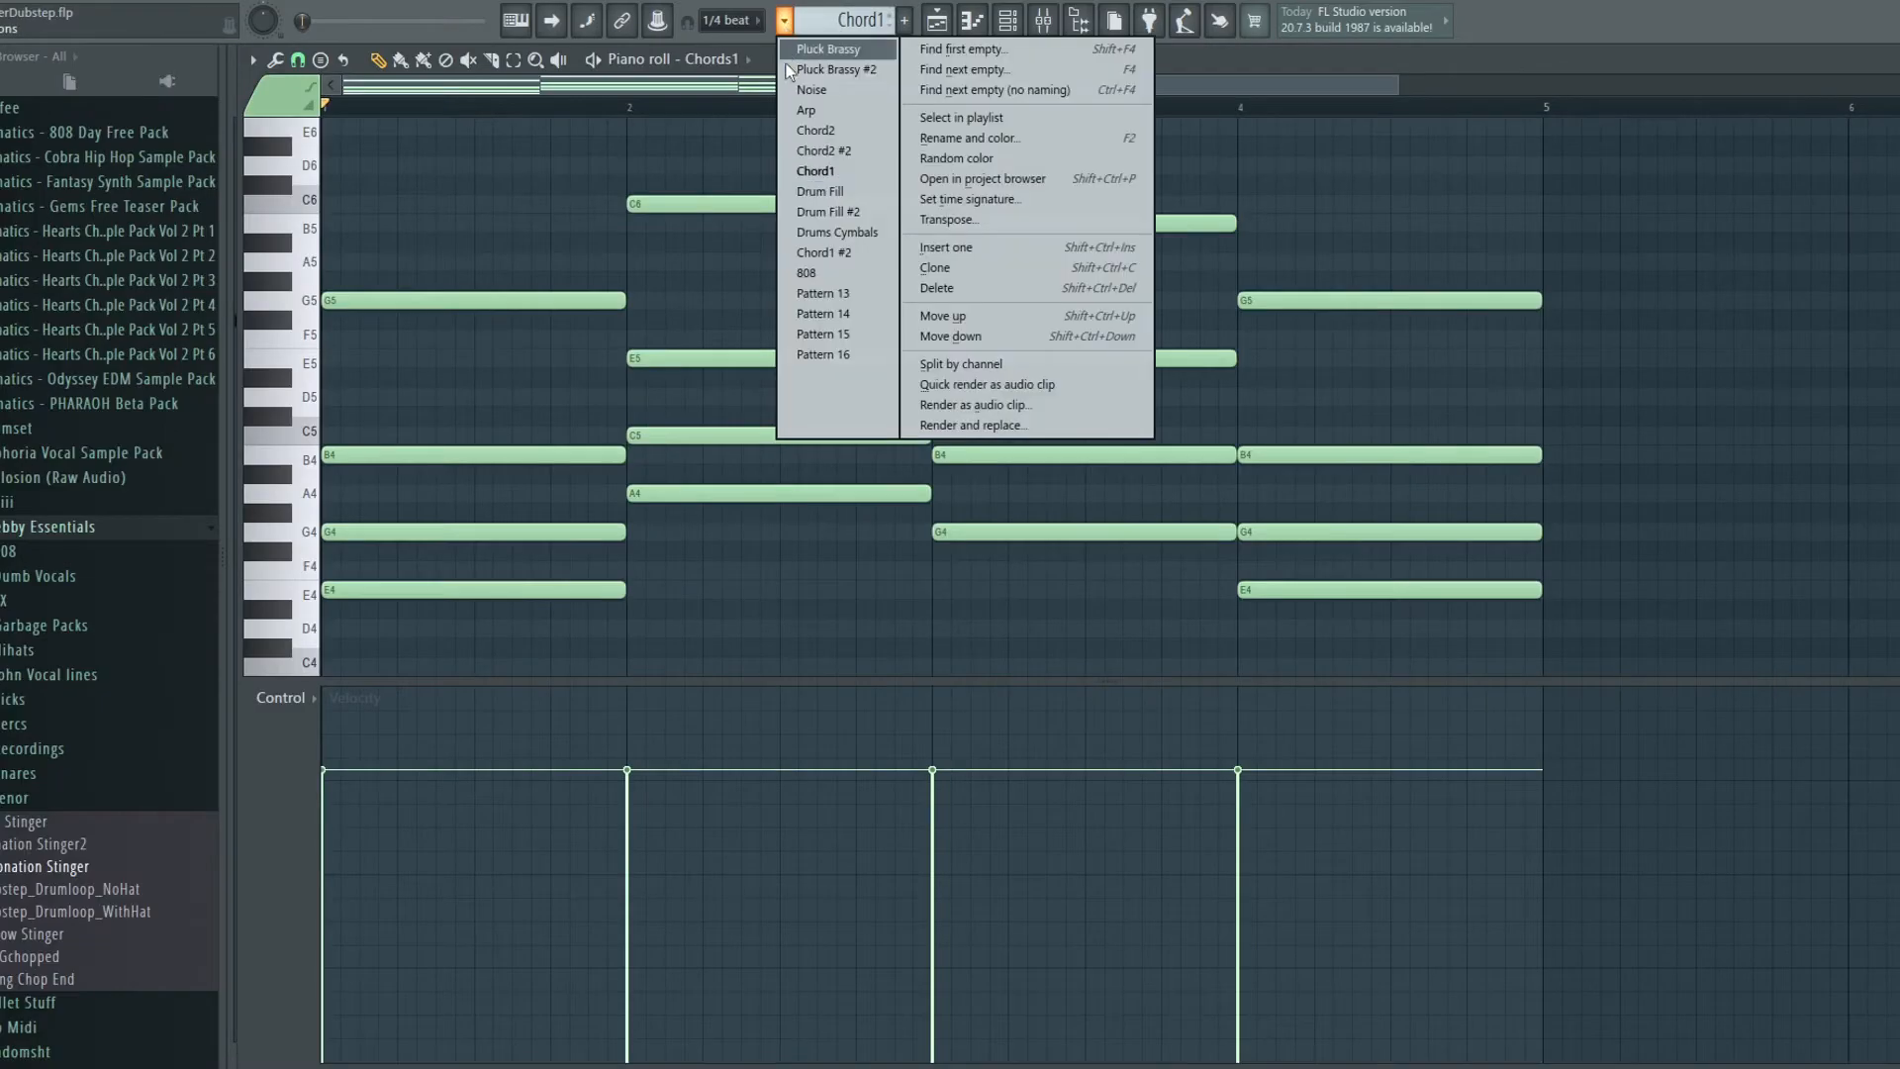
pyautogui.click(857, 133)
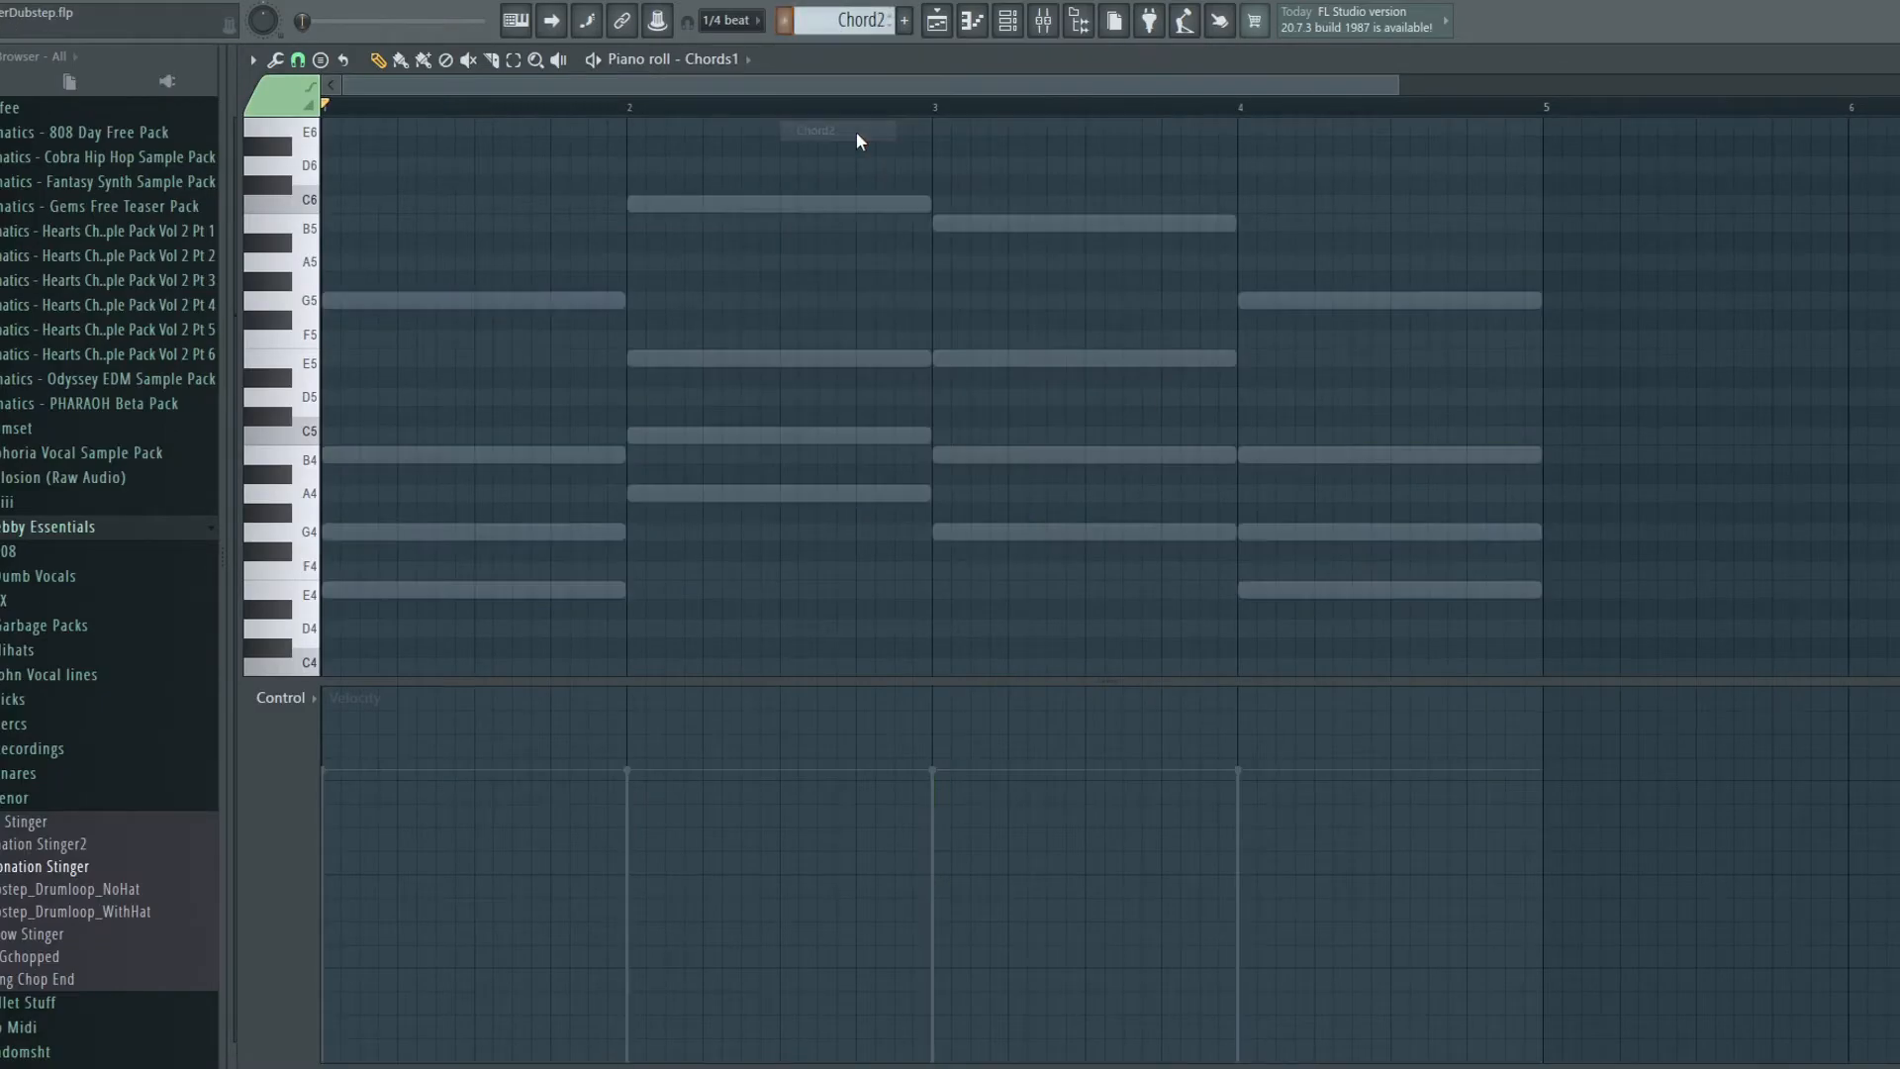
pyautogui.press('space')
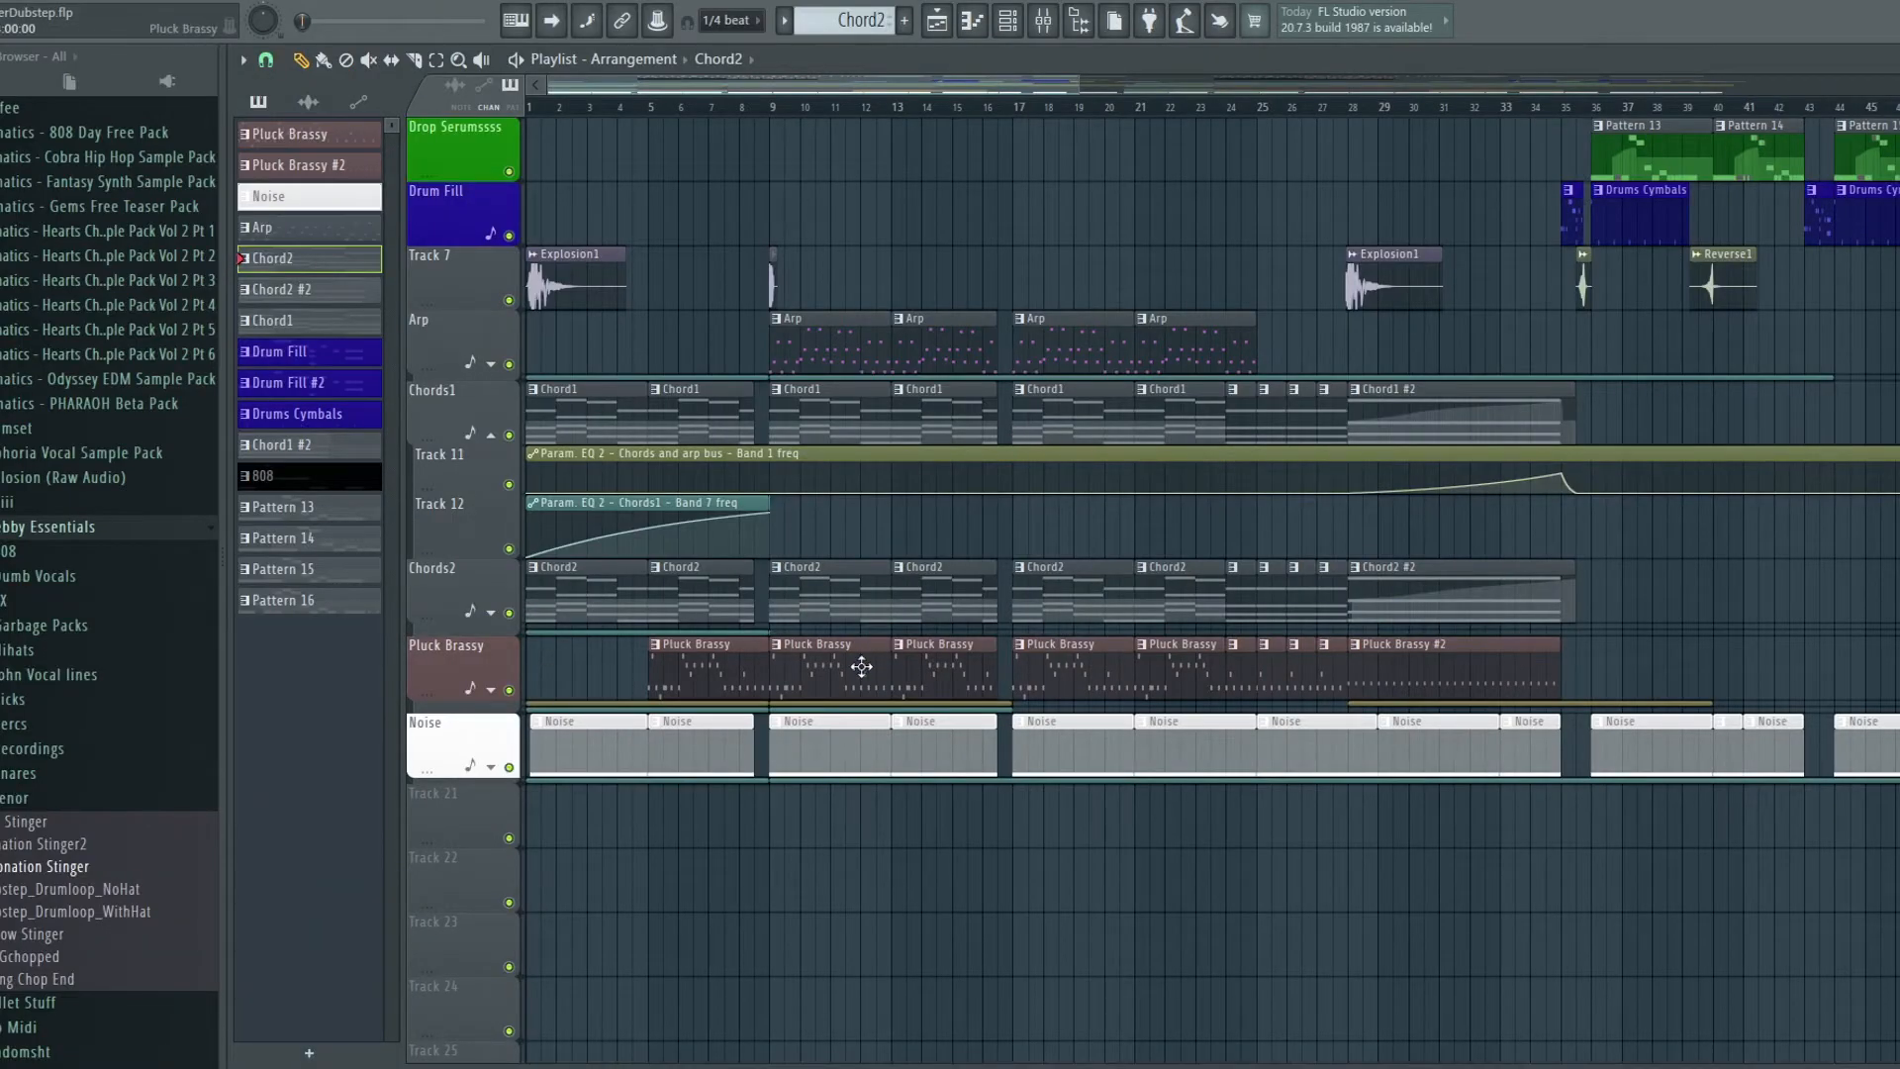
# Open the Pluck Brassy pattern's notes and inspect the synth settings of its channel.
pyautogui.doubleClick(865, 661)
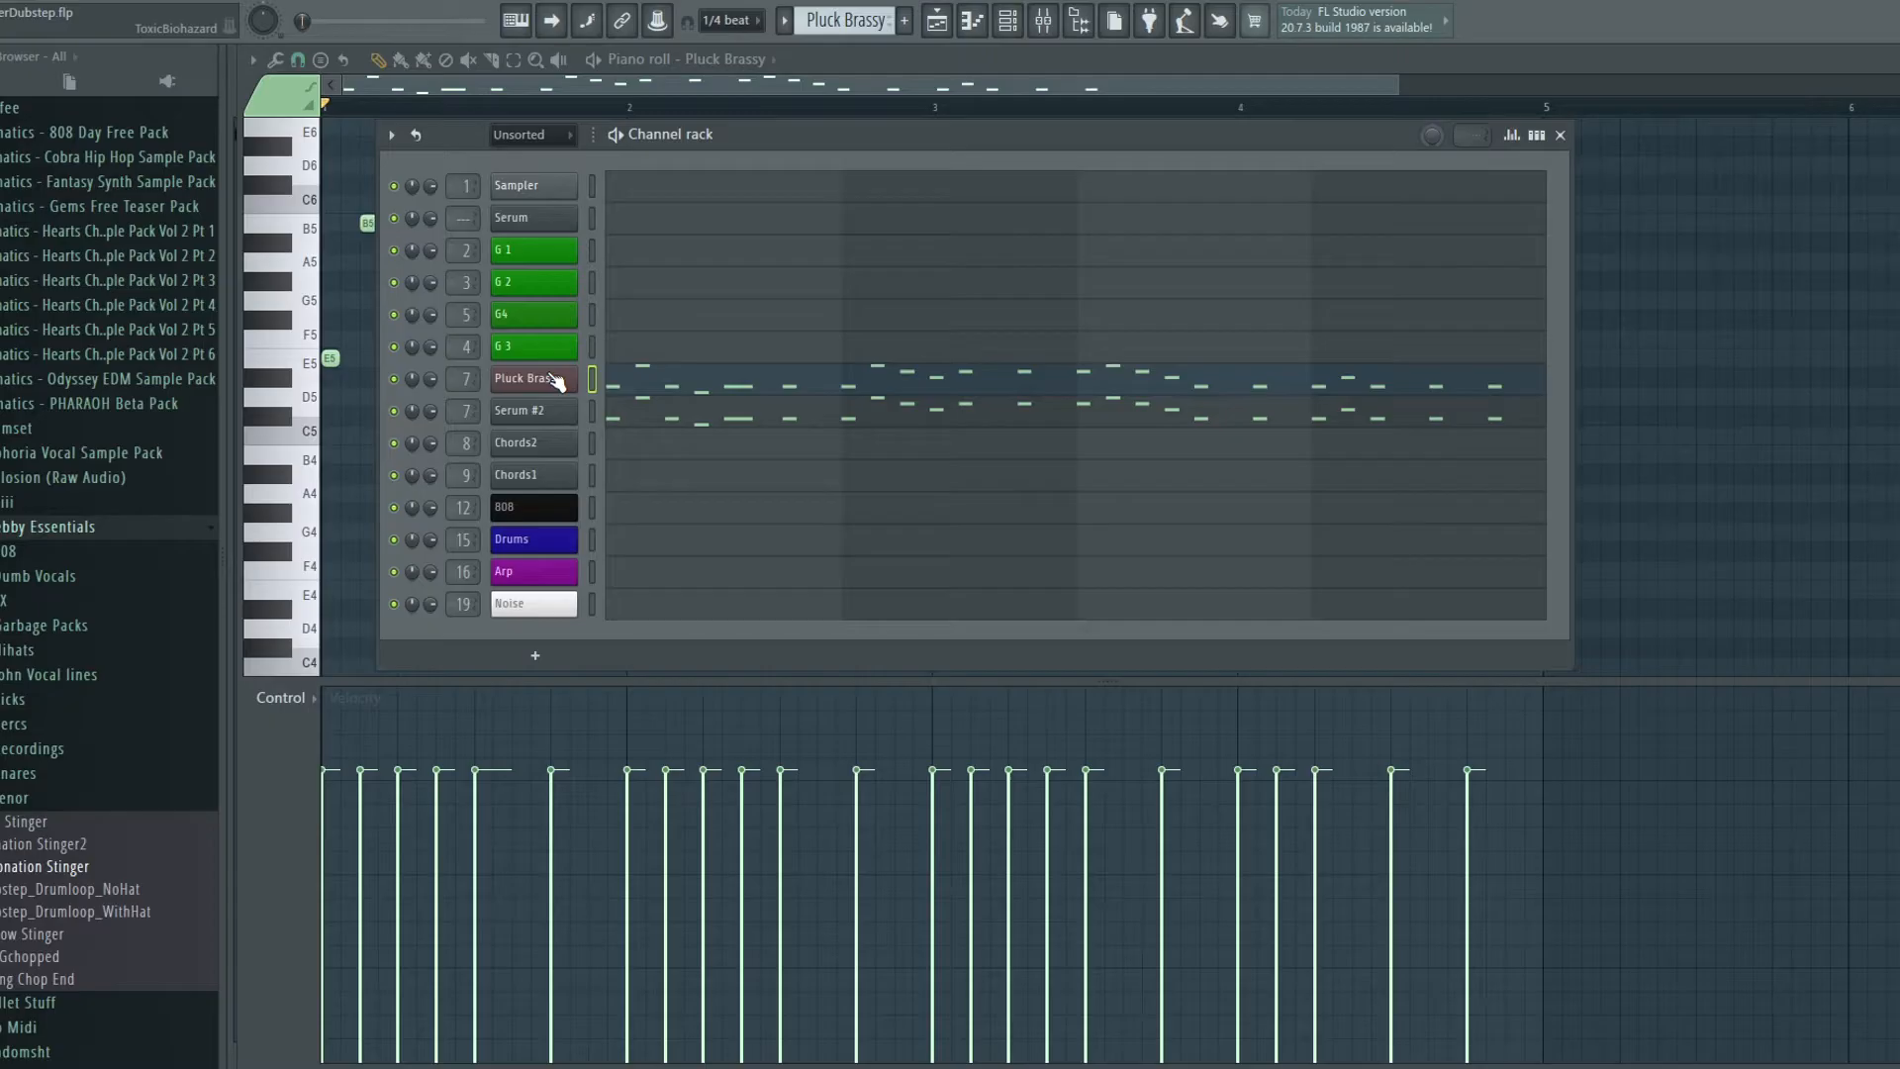
pyautogui.click(551, 380)
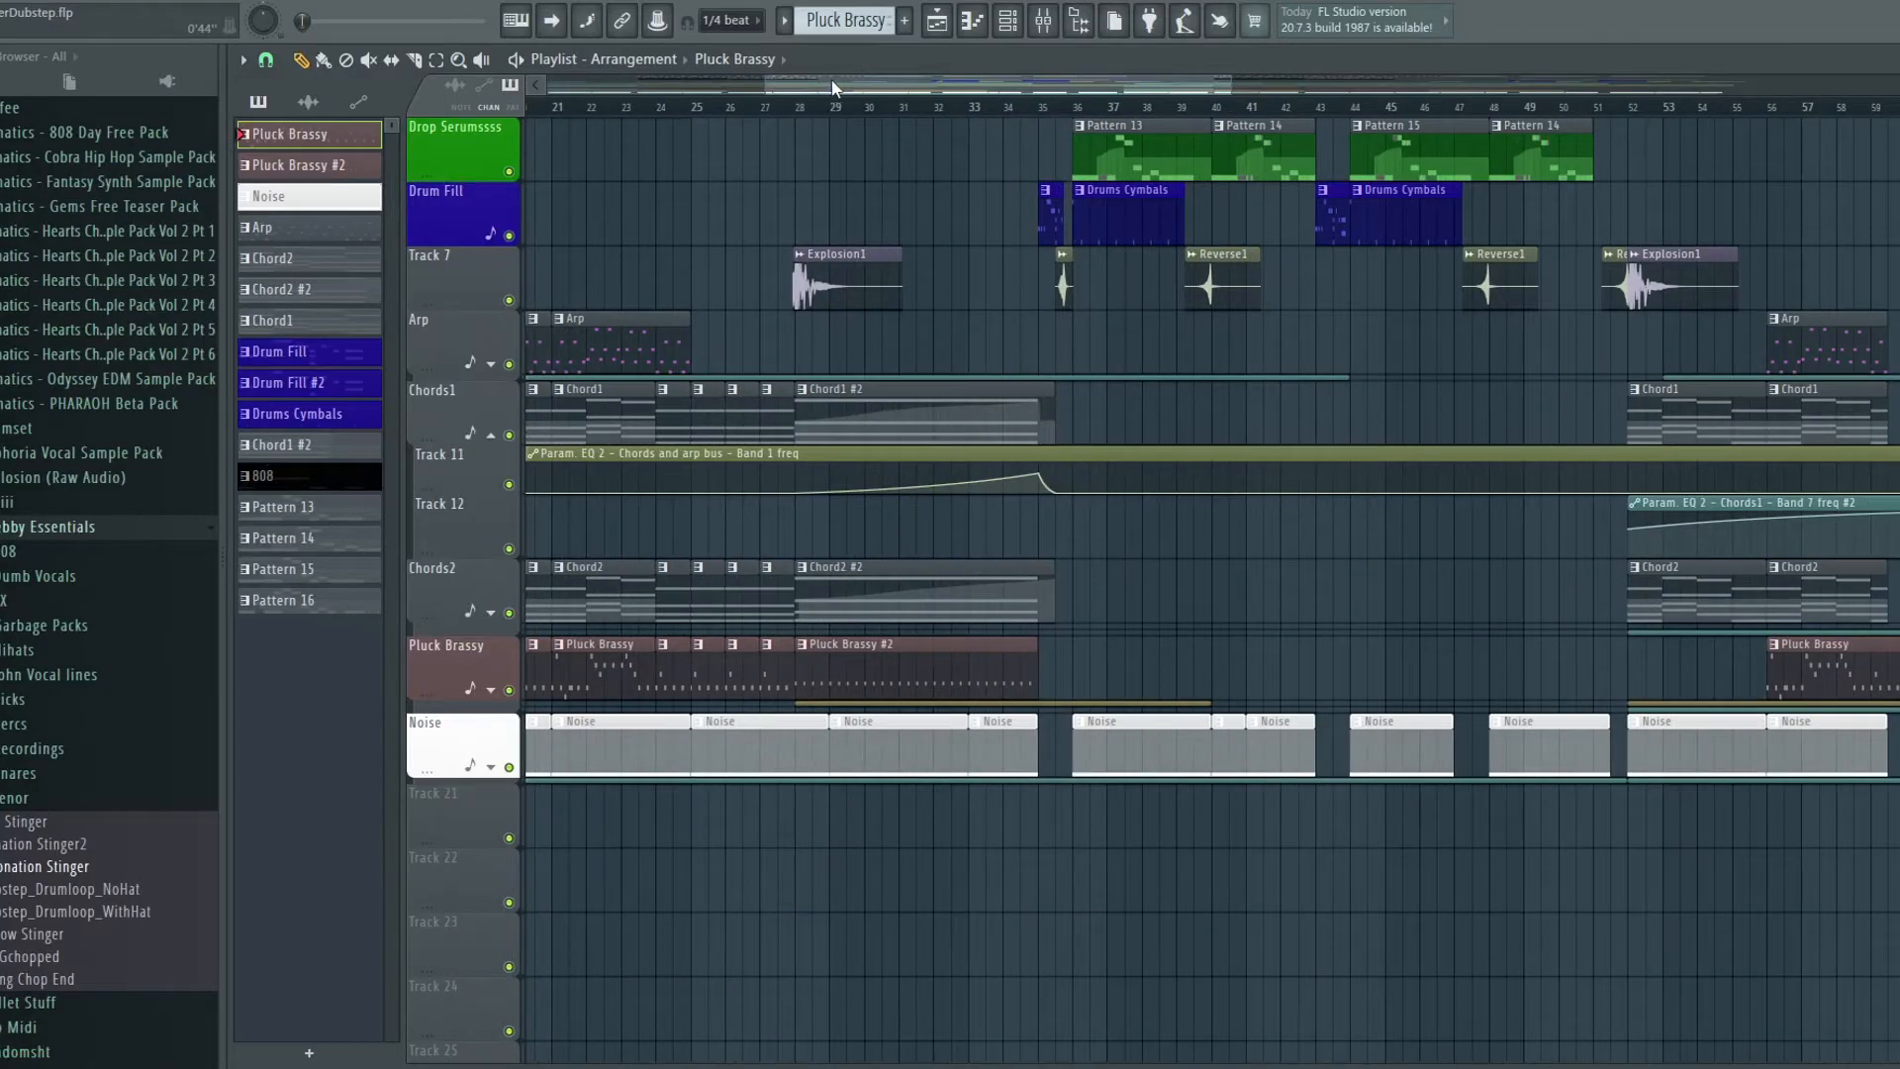
# Move the playback position to bar 28 and solo the Chords1 and Chords2 tracks one after the other.
pyautogui.moveTo(832, 83); pyautogui.dragTo(798, 79)
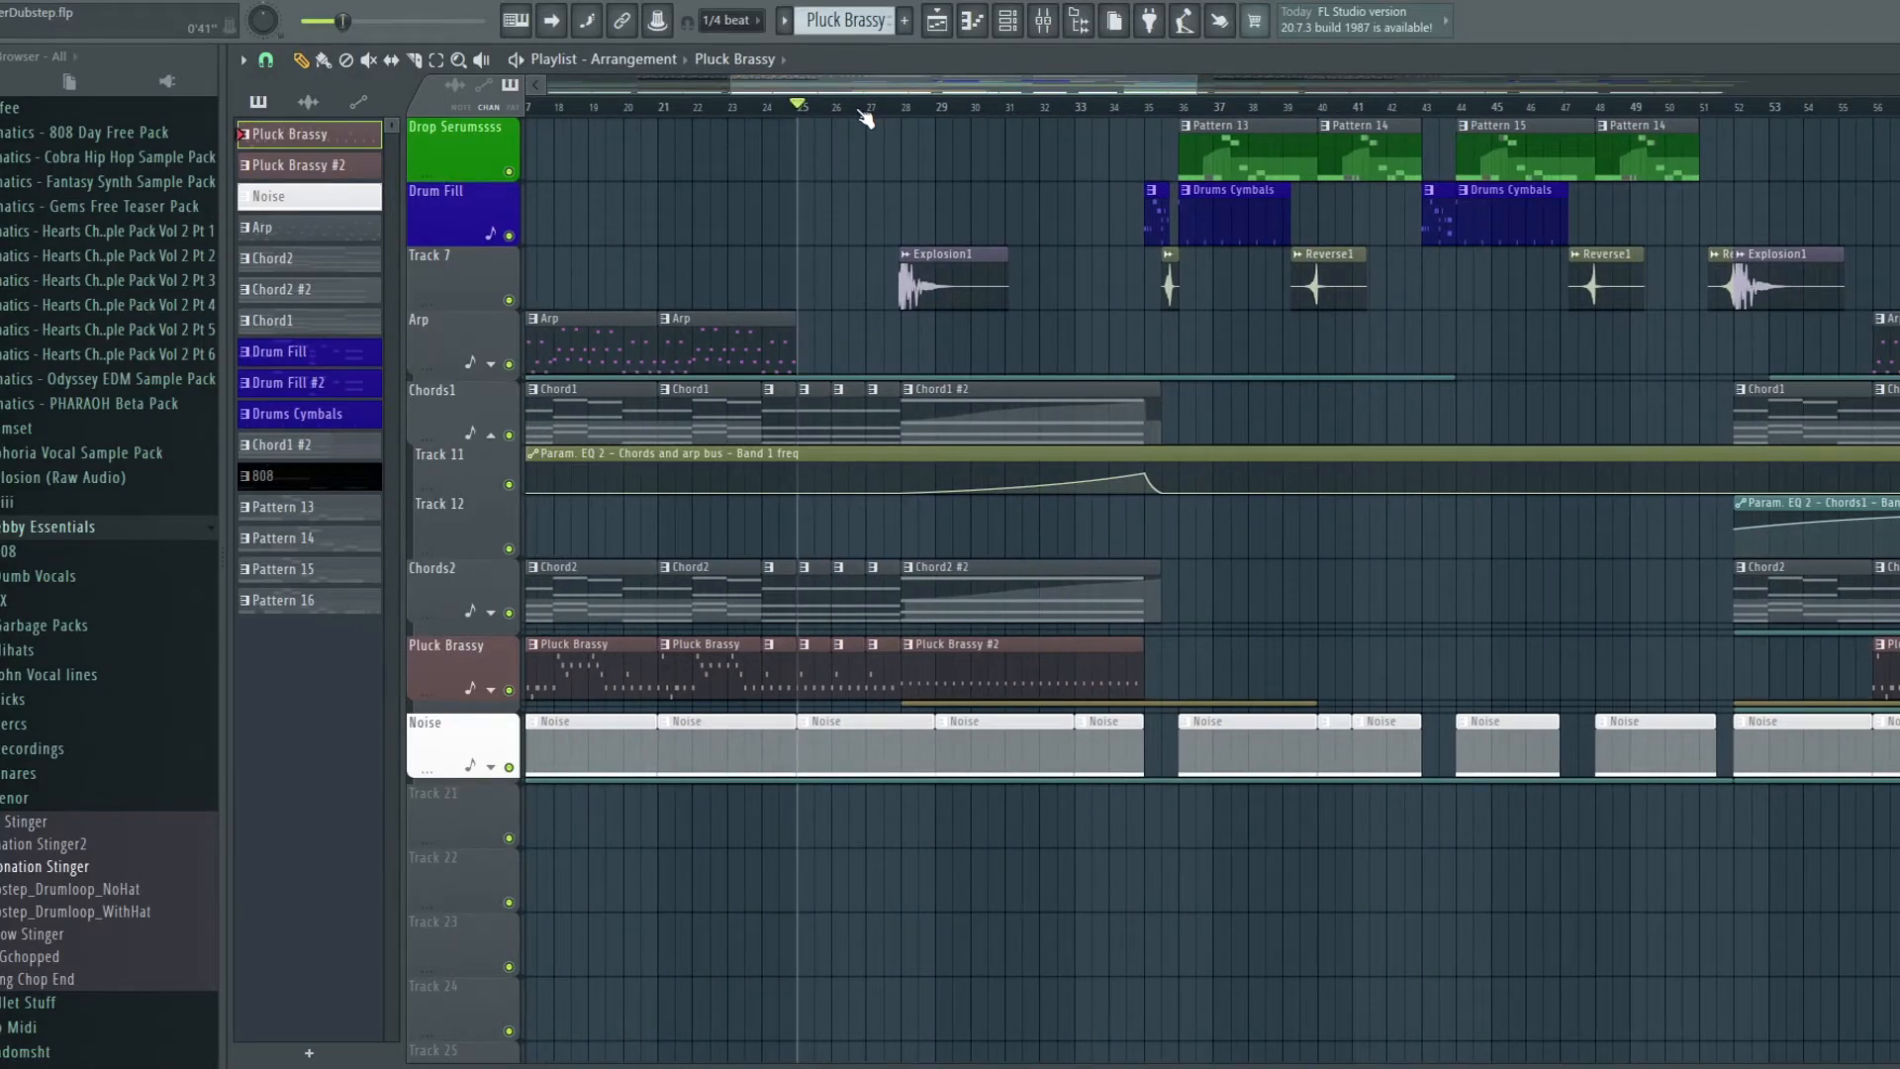
pyautogui.click(903, 109)
pyautogui.rightClick(509, 435)
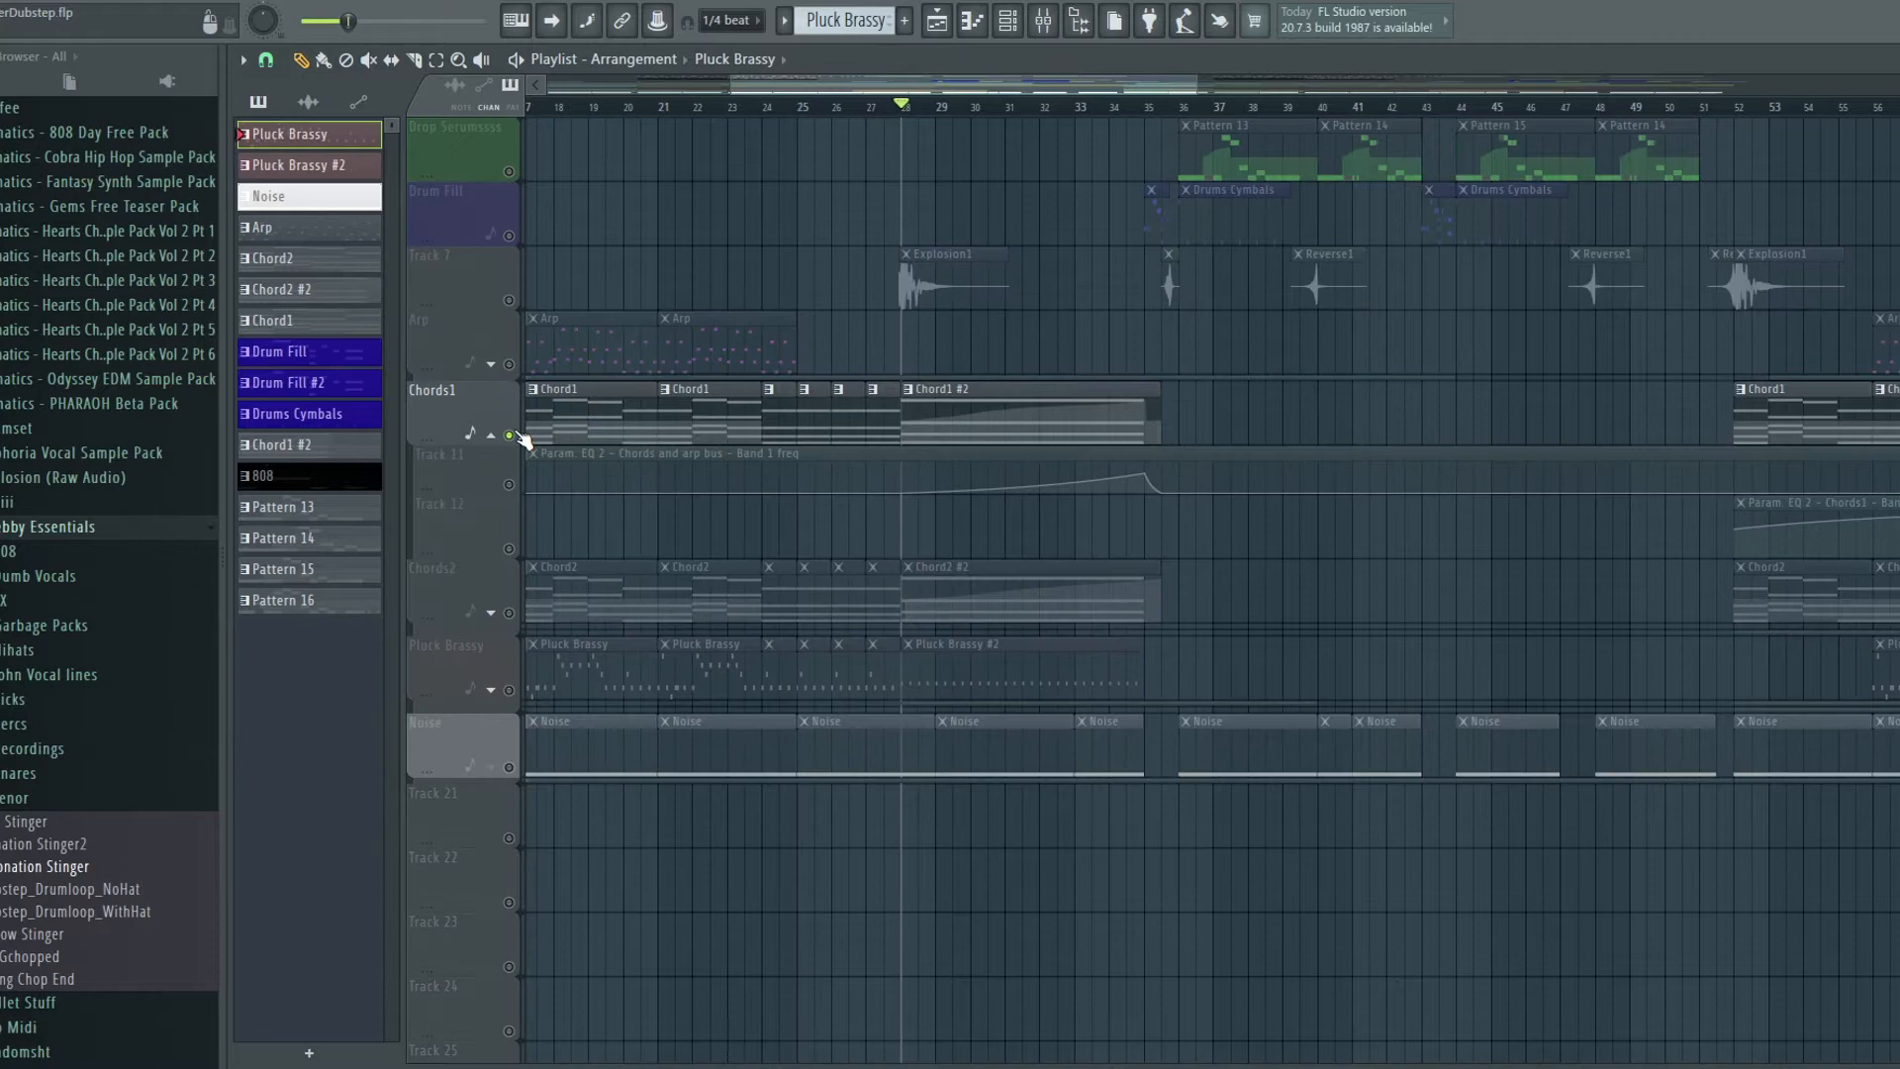
pyautogui.rightClick(509, 613)
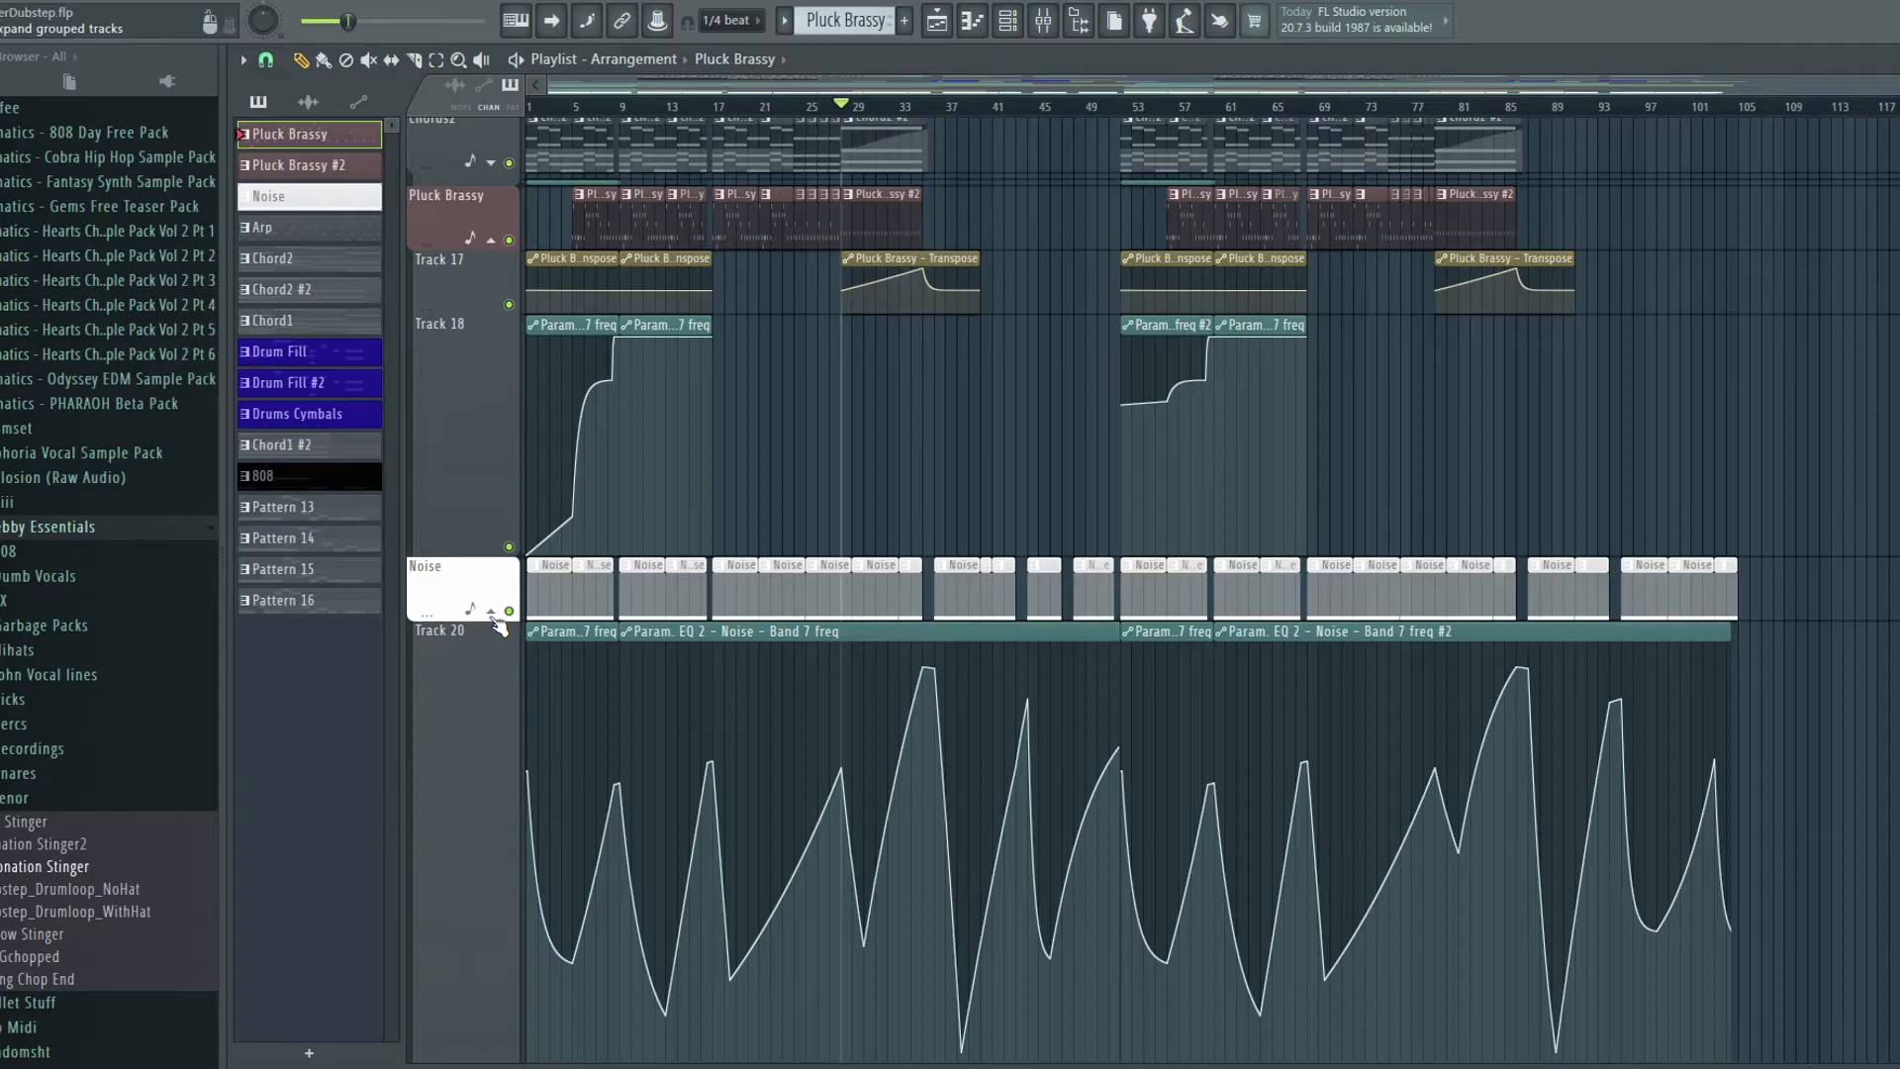
# Check the Explosion1 clip on Track 7, close its sample settings and show the mixer.
pyautogui.scroll(10, 500, 625)
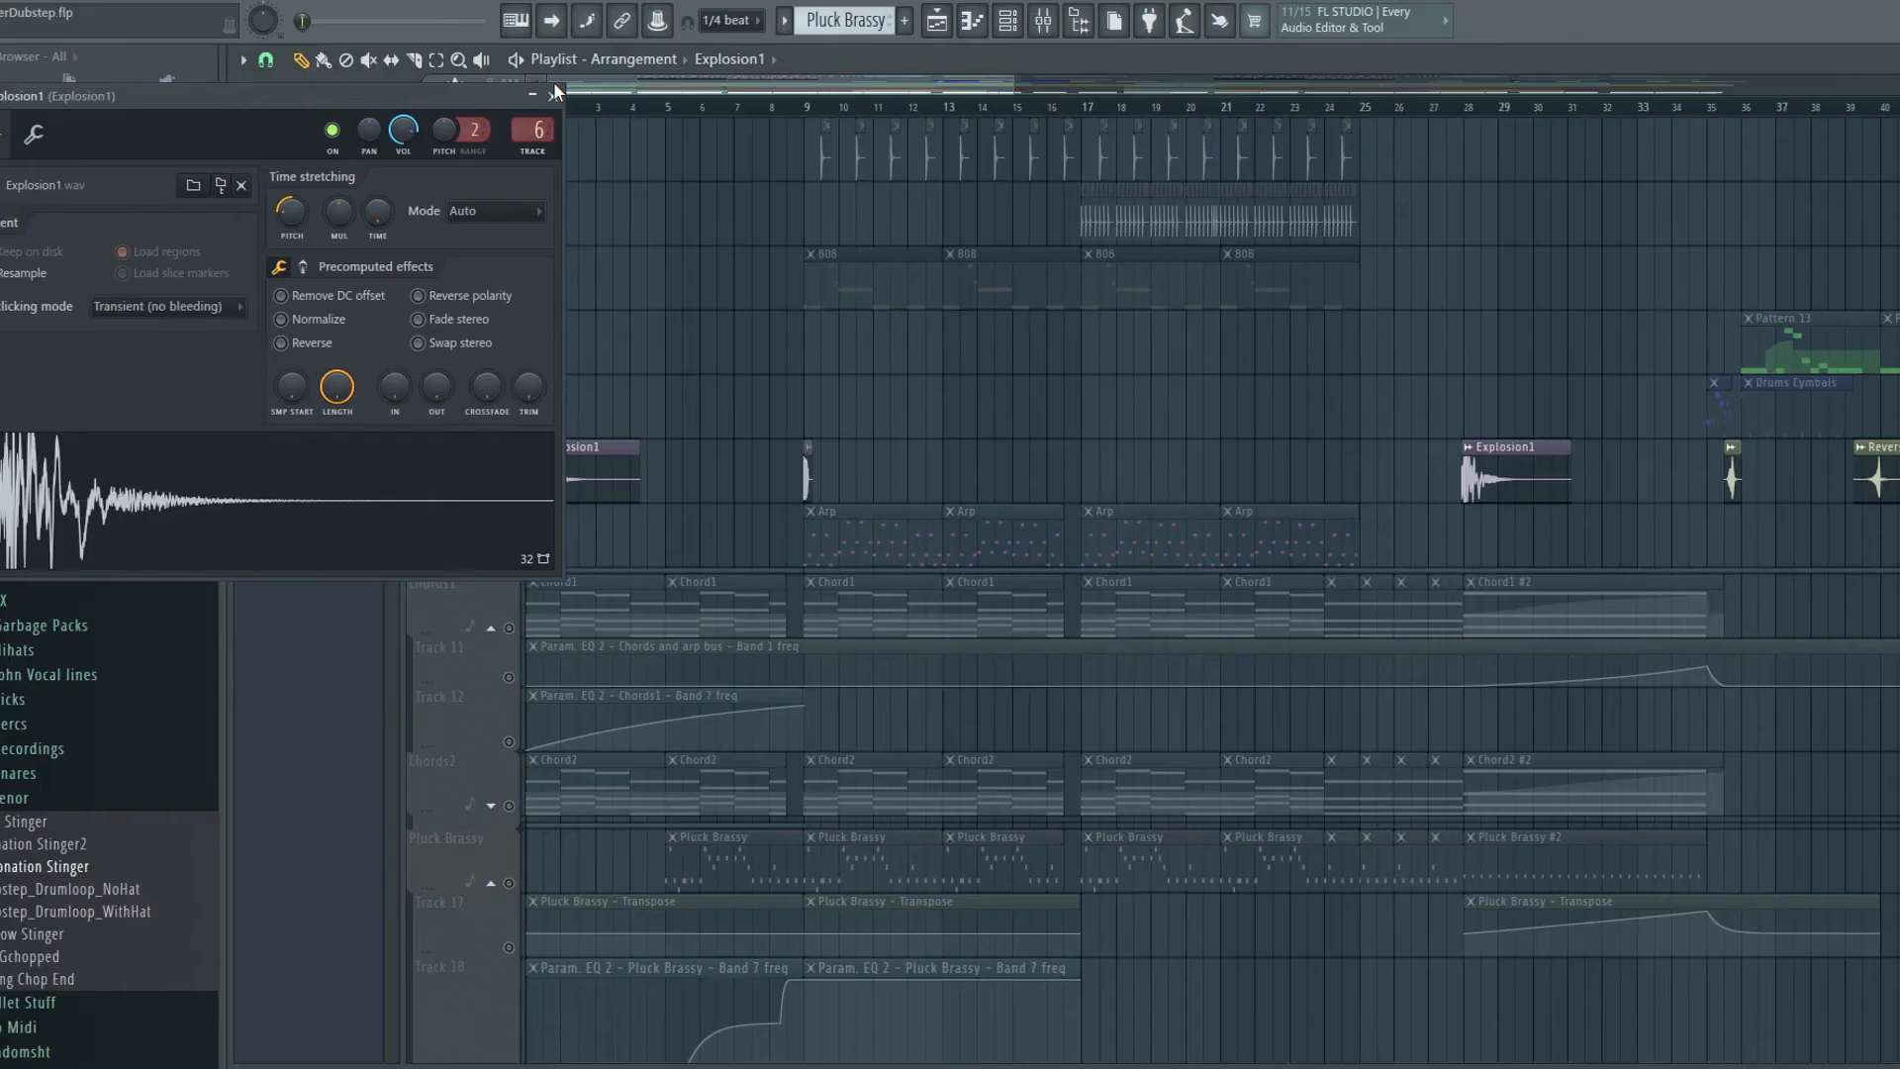
pyautogui.click(554, 83)
pyautogui.click(1047, 23)
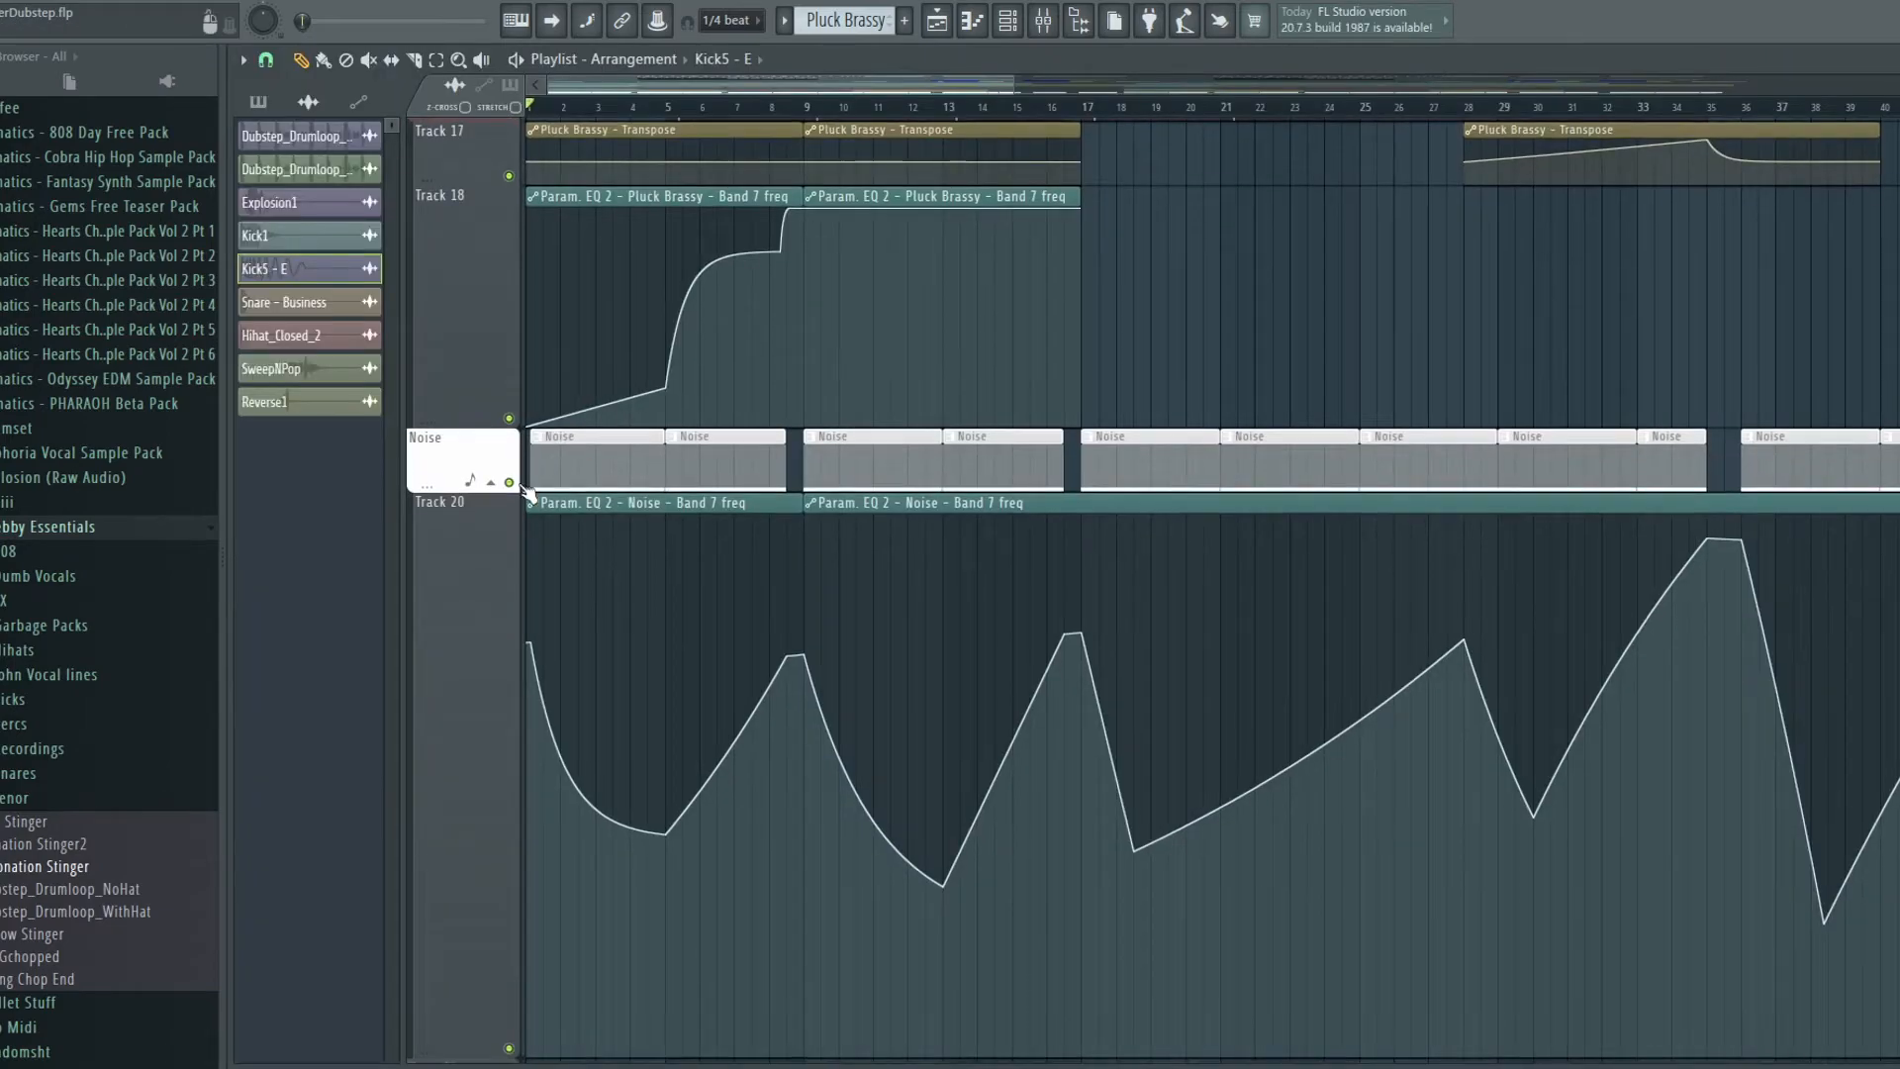
# Solo the Noise track and inspect its 3x Osc settings and its EQ 2 band 7 frequency automation.
pyautogui.rightClick(511, 483)
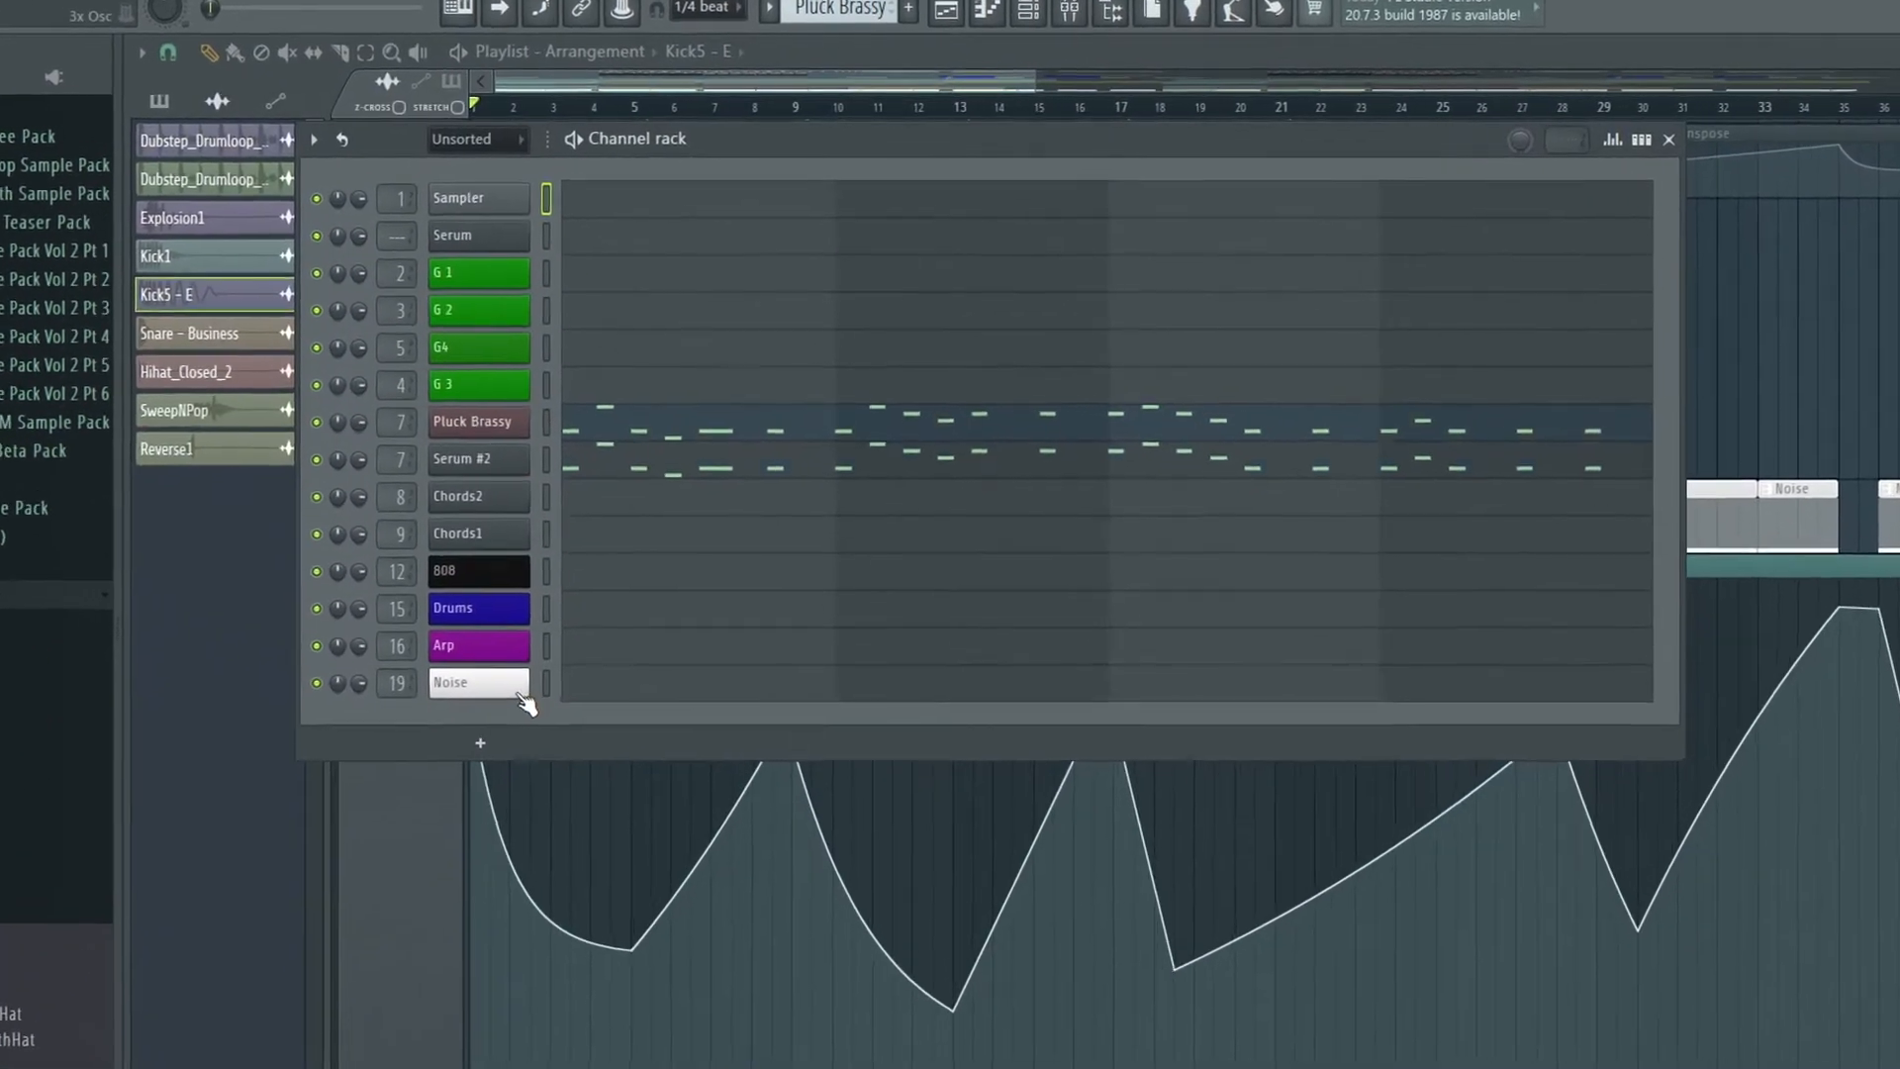
pyautogui.click(517, 693)
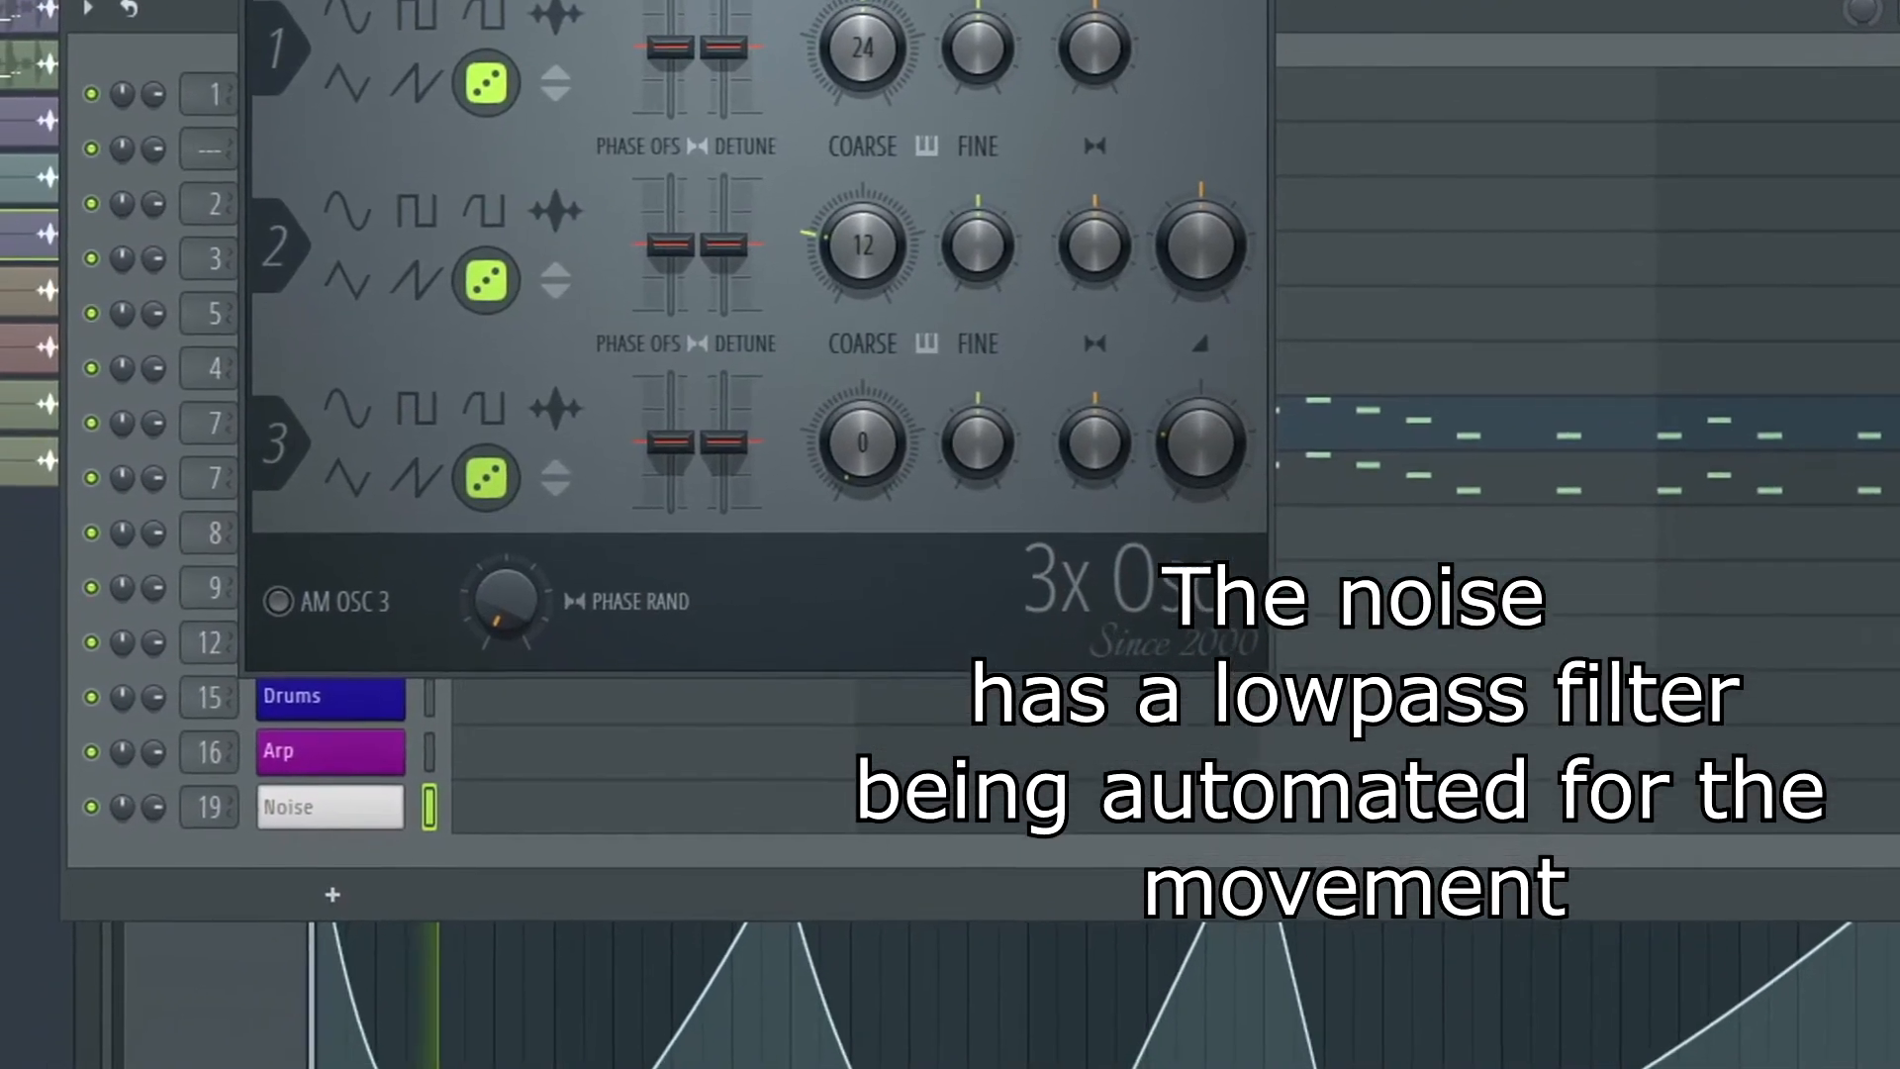
pyautogui.click(1241, 8)
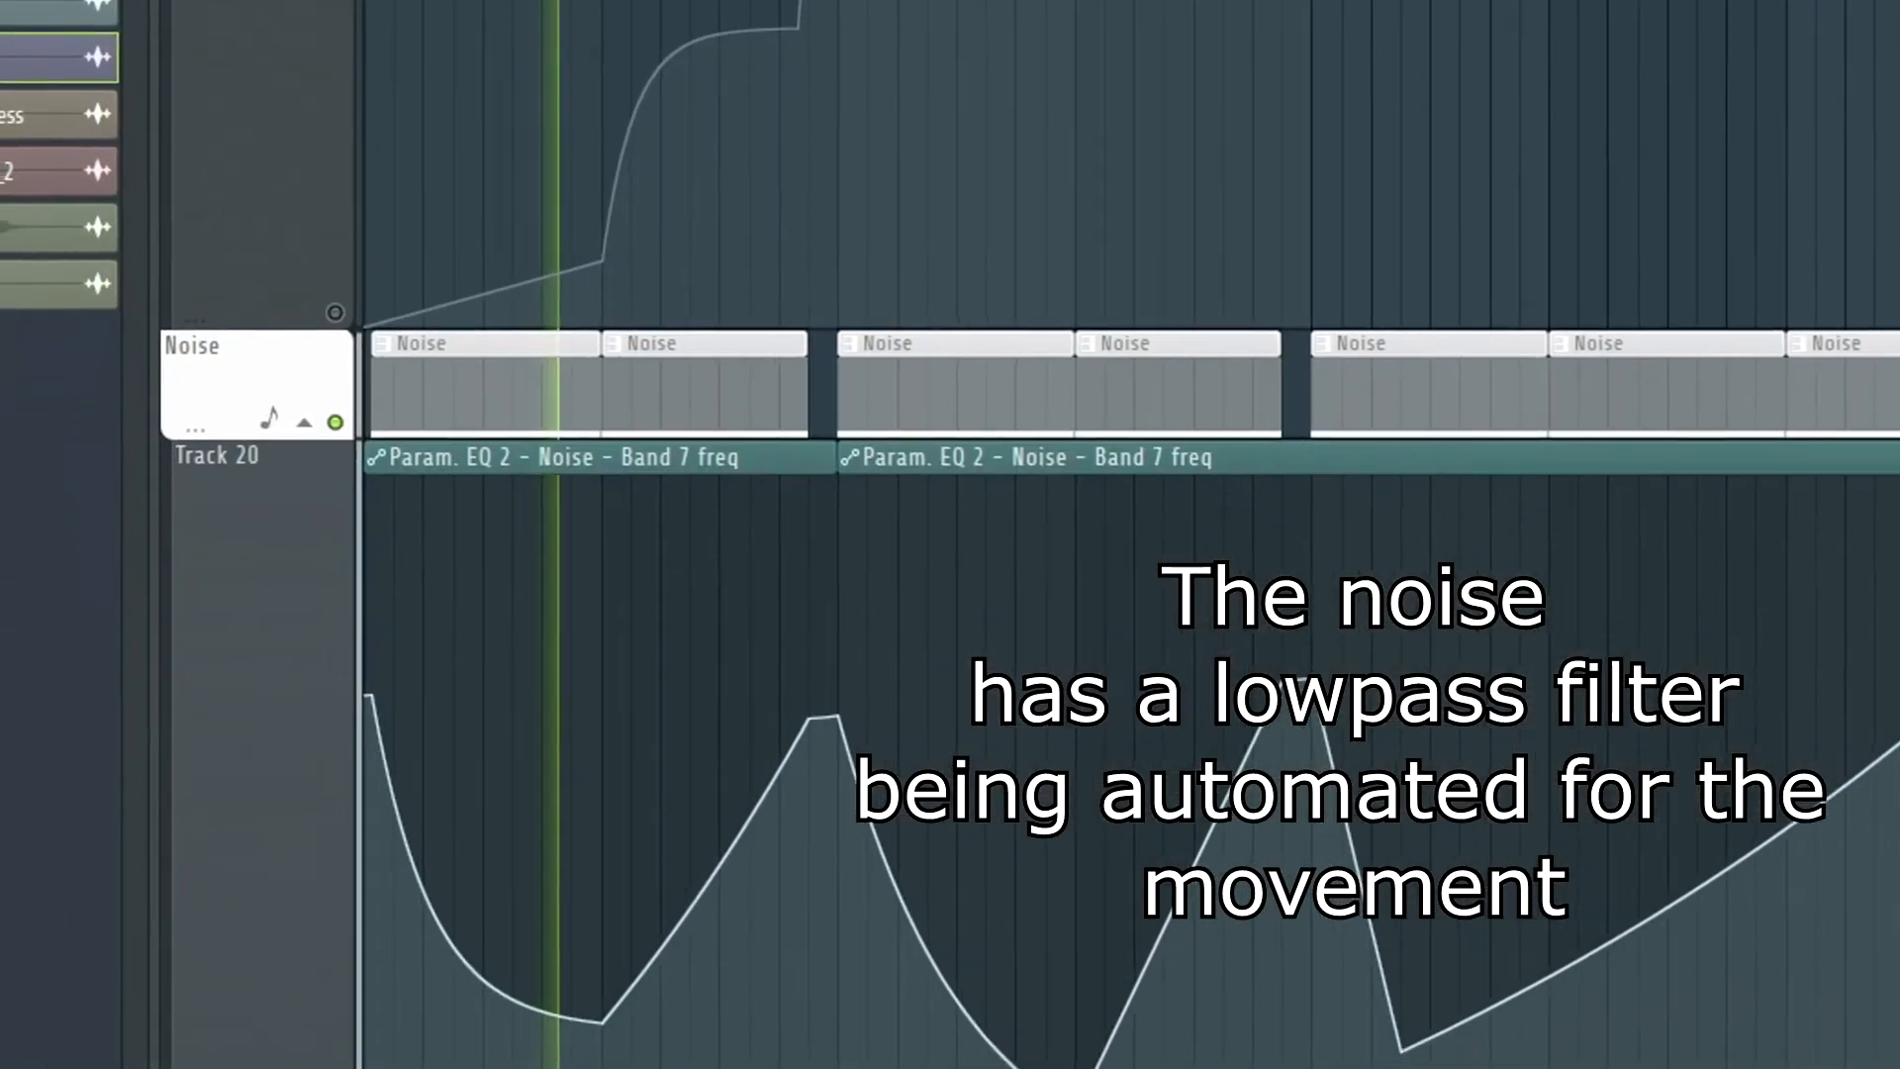
pyautogui.scroll(-4, 1125, 534)
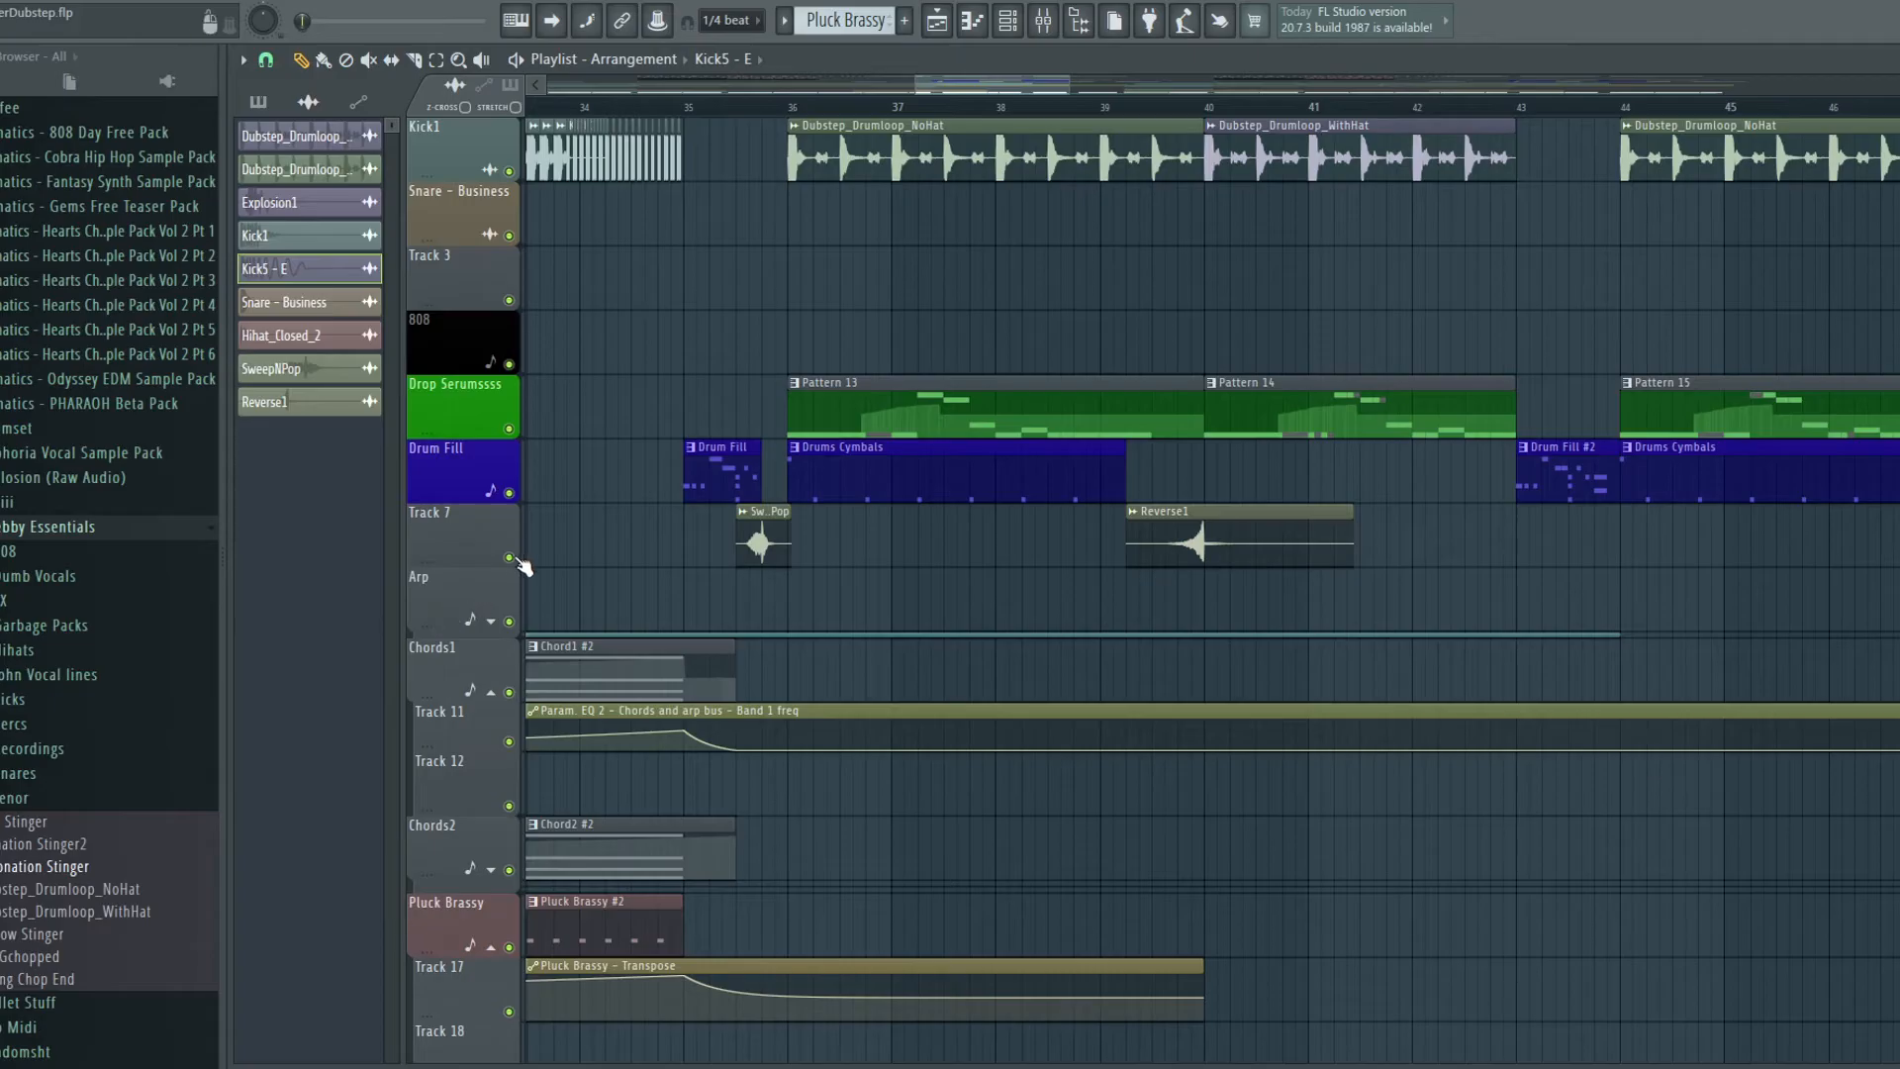
# Solo Track 7 and review its SweepNPop, Reverse1 and Explosion1 clips across the arrangement.
pyautogui.keyDown('ctrl'); pyautogui.click(509, 557); pyautogui.keyUp('ctrl')
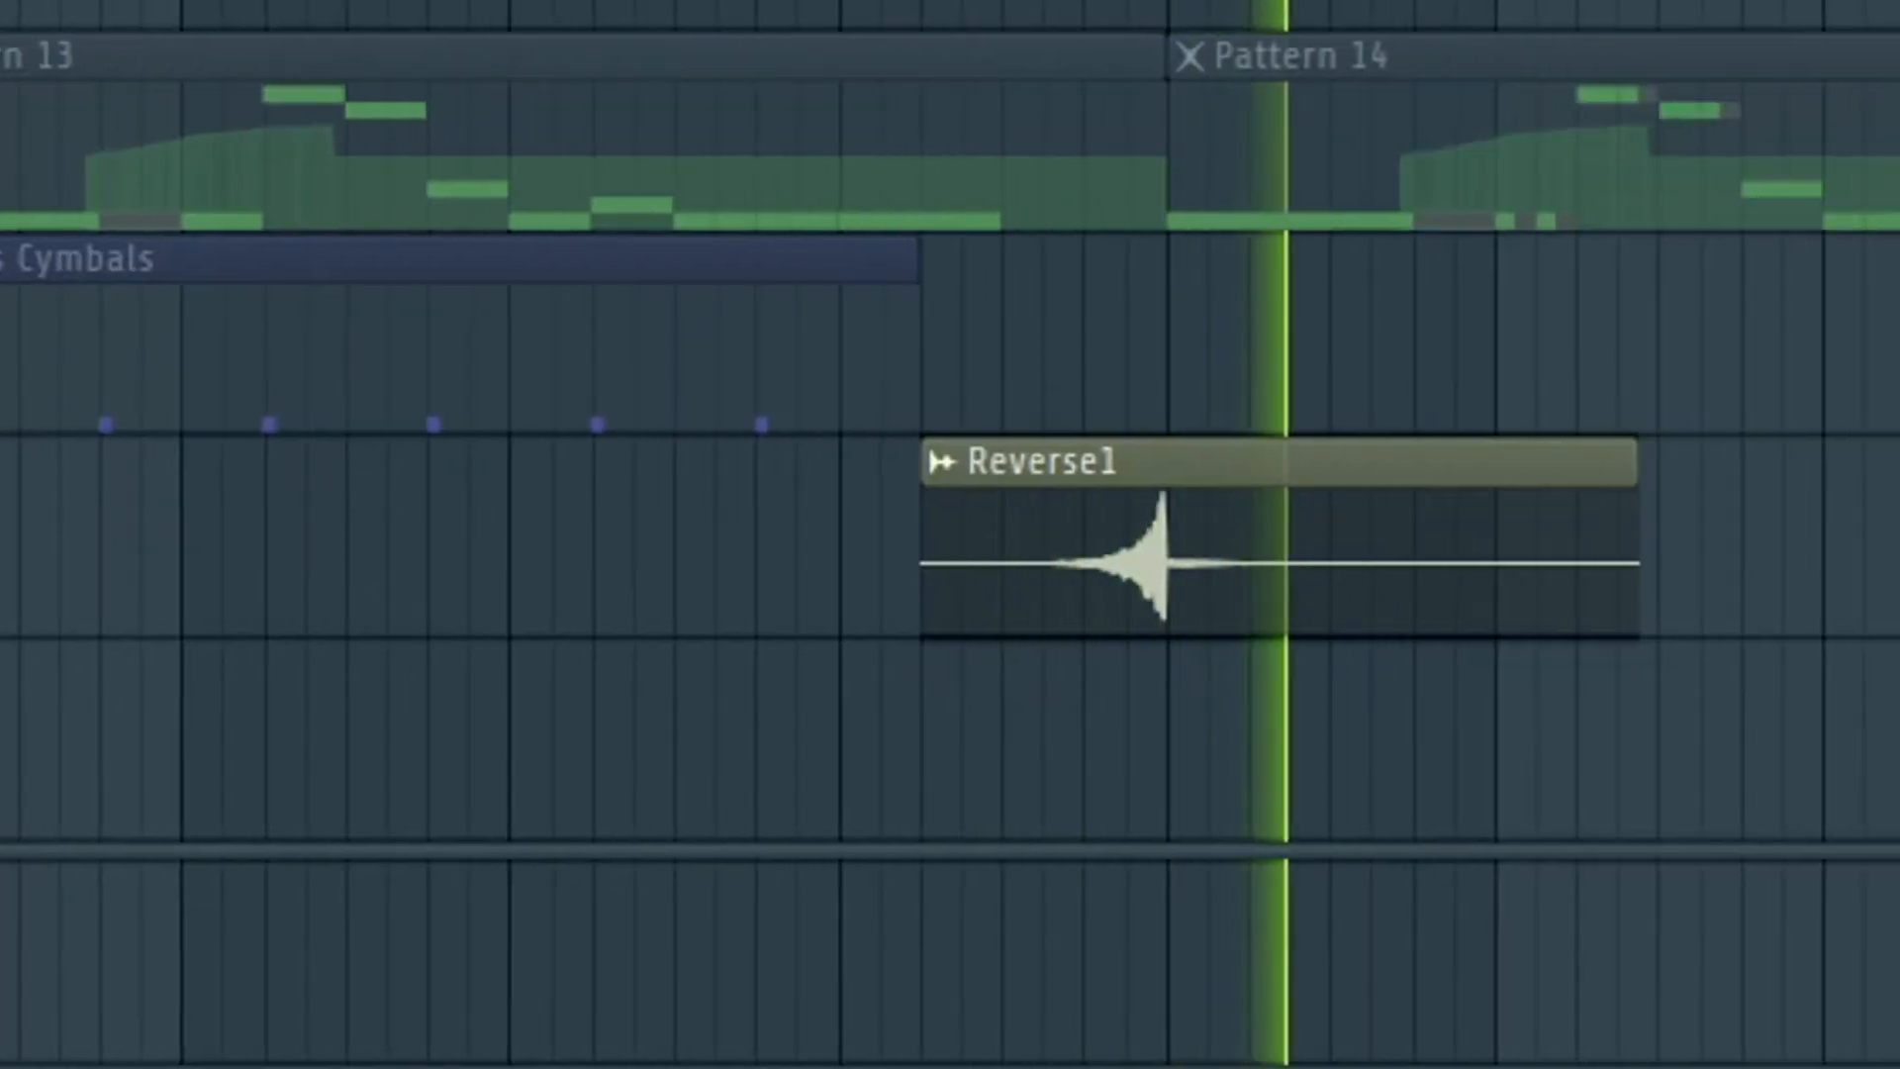
pyautogui.moveTo(1014, 86); pyautogui.dragTo(1155, 91)
pyautogui.scroll(-4, 1150, 111)
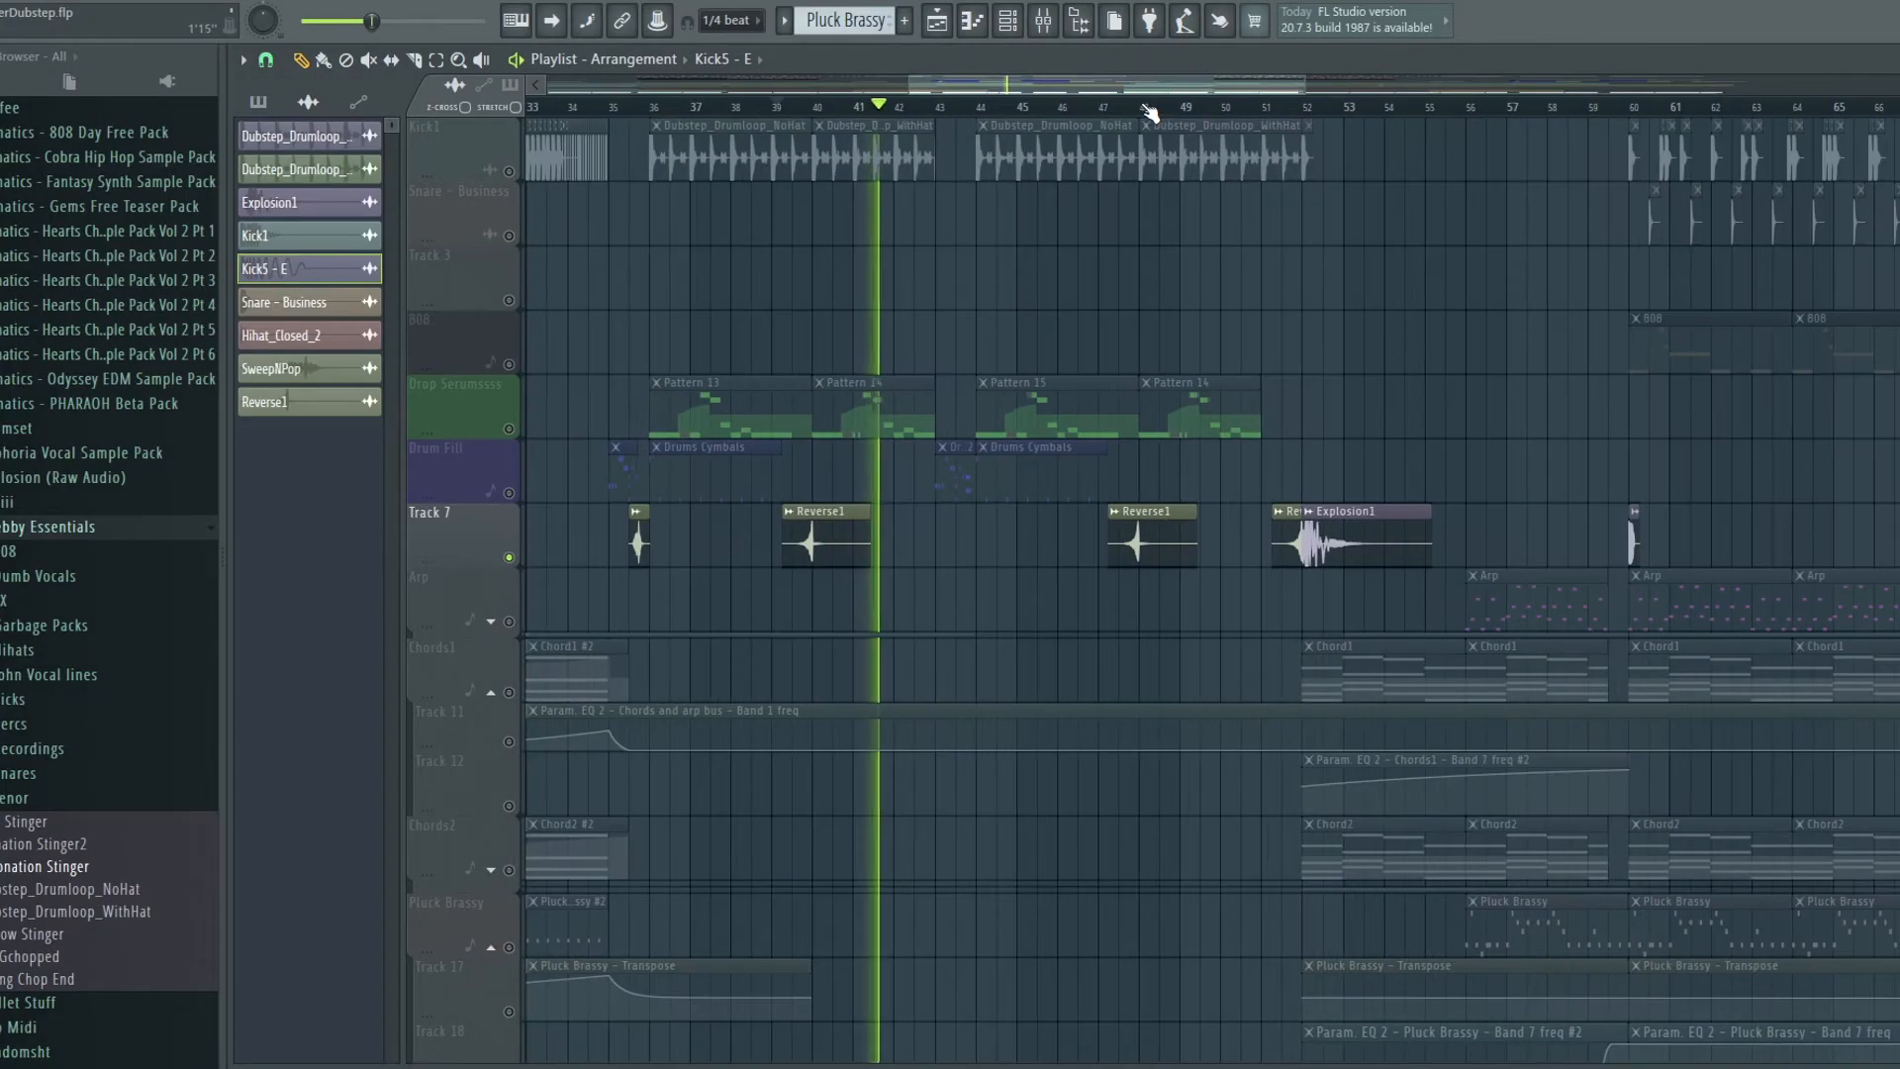
pyautogui.scroll(-3, 1149, 111)
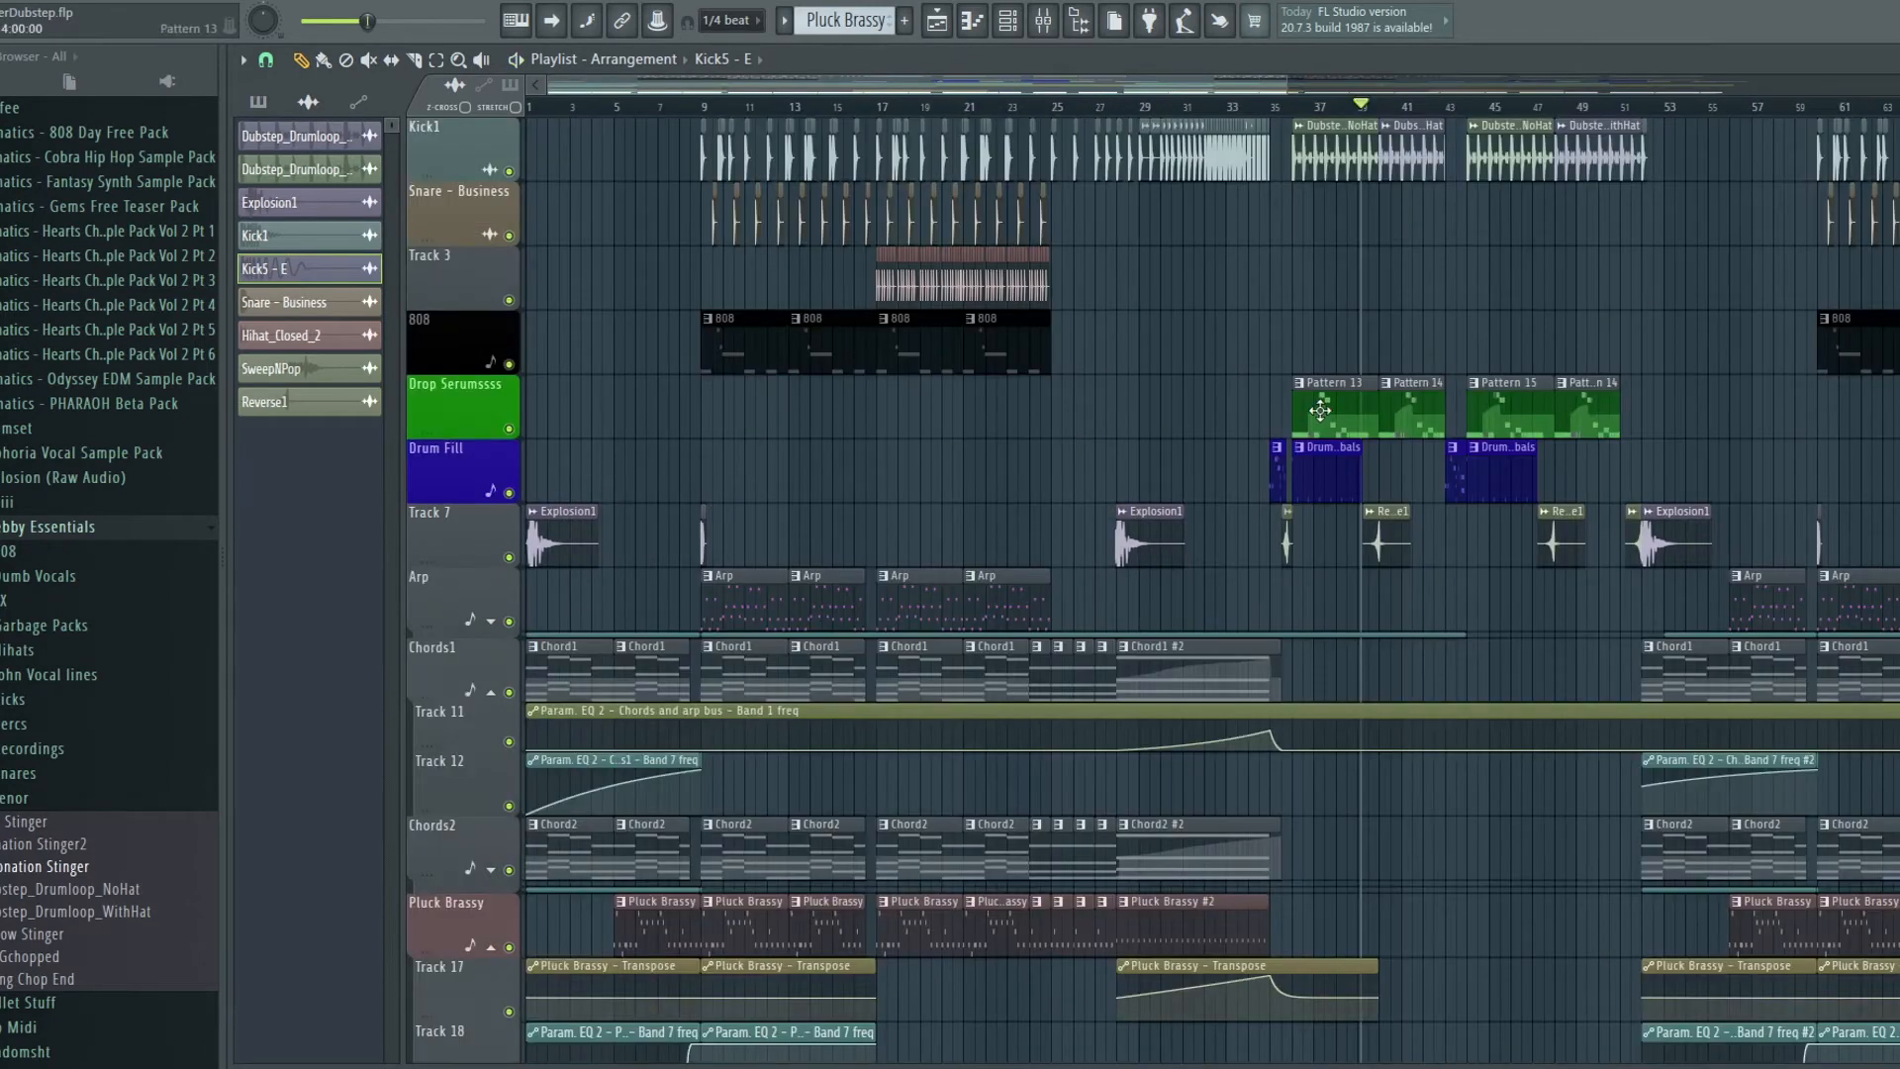
# Select Pattern 13 and inspect the oscillator and effects pages of the G 2 channel's Serum patch.
pyautogui.click(1320, 409)
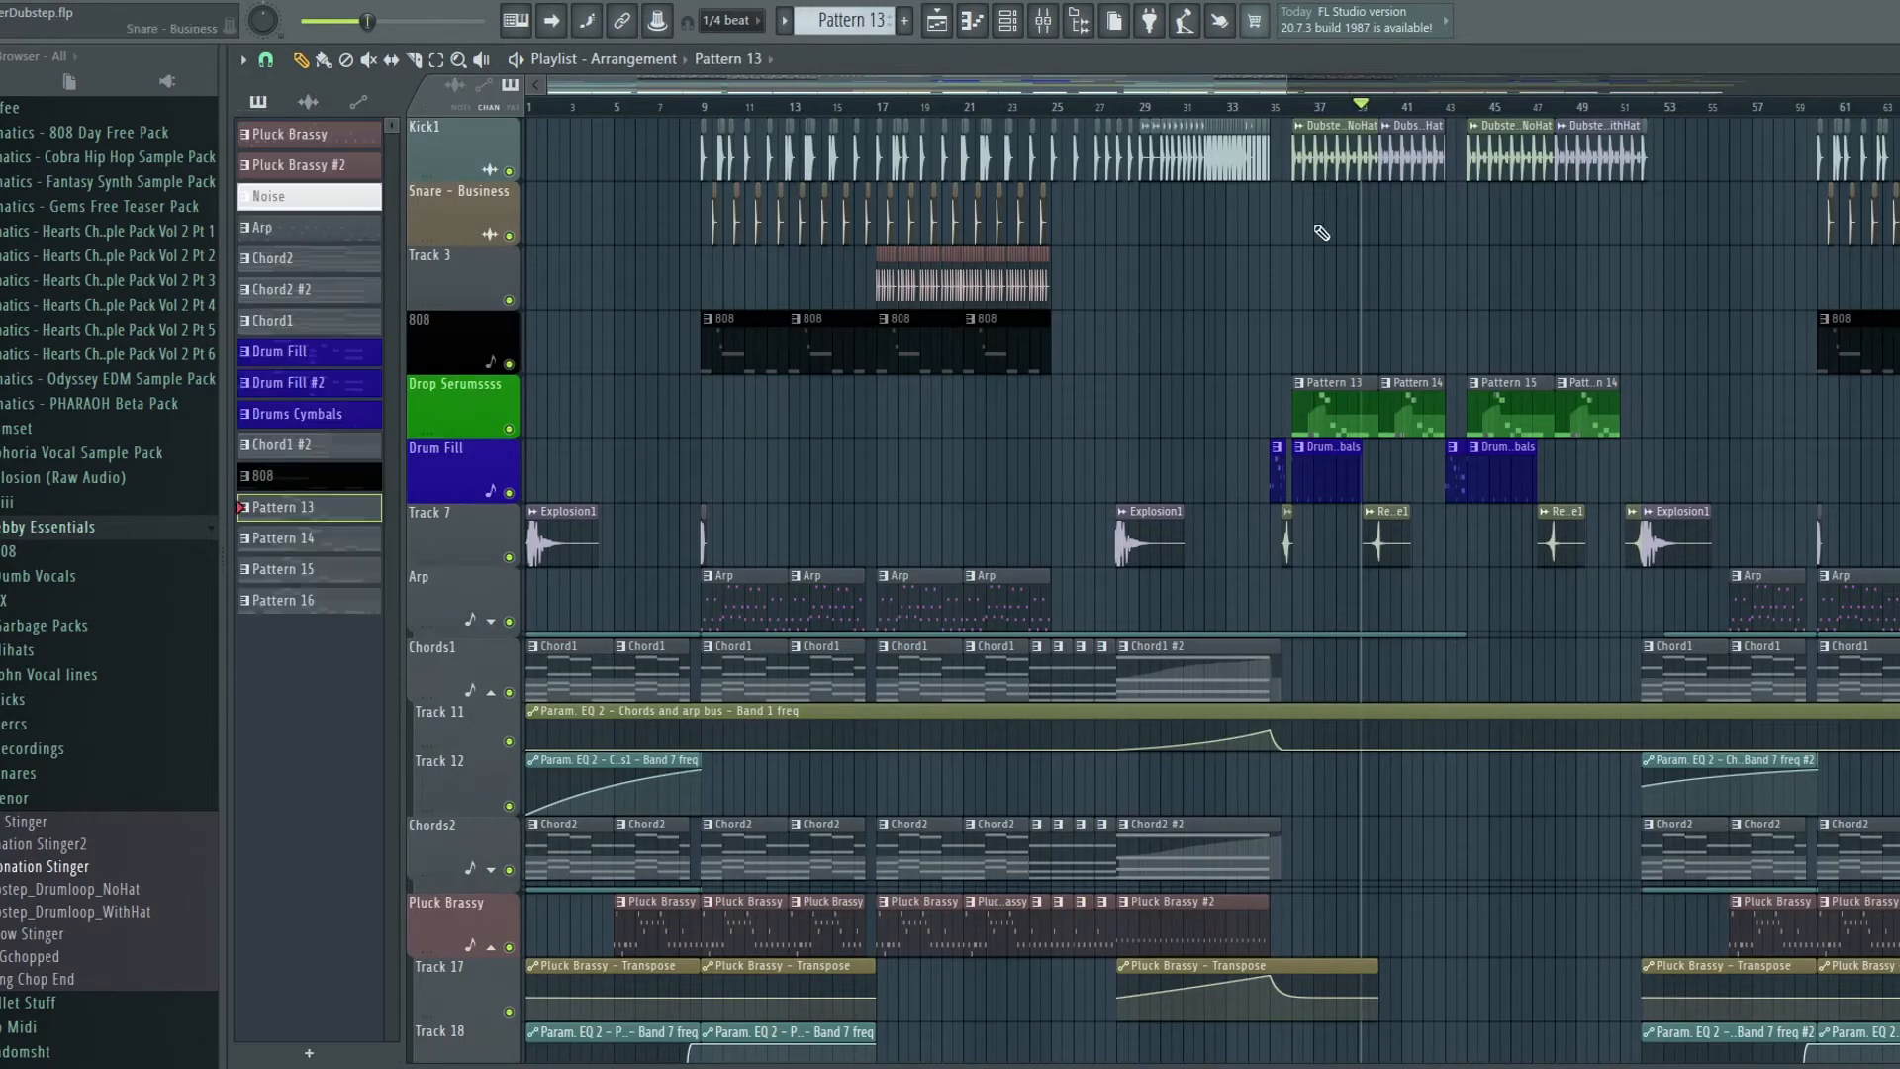
pyautogui.press('F6')
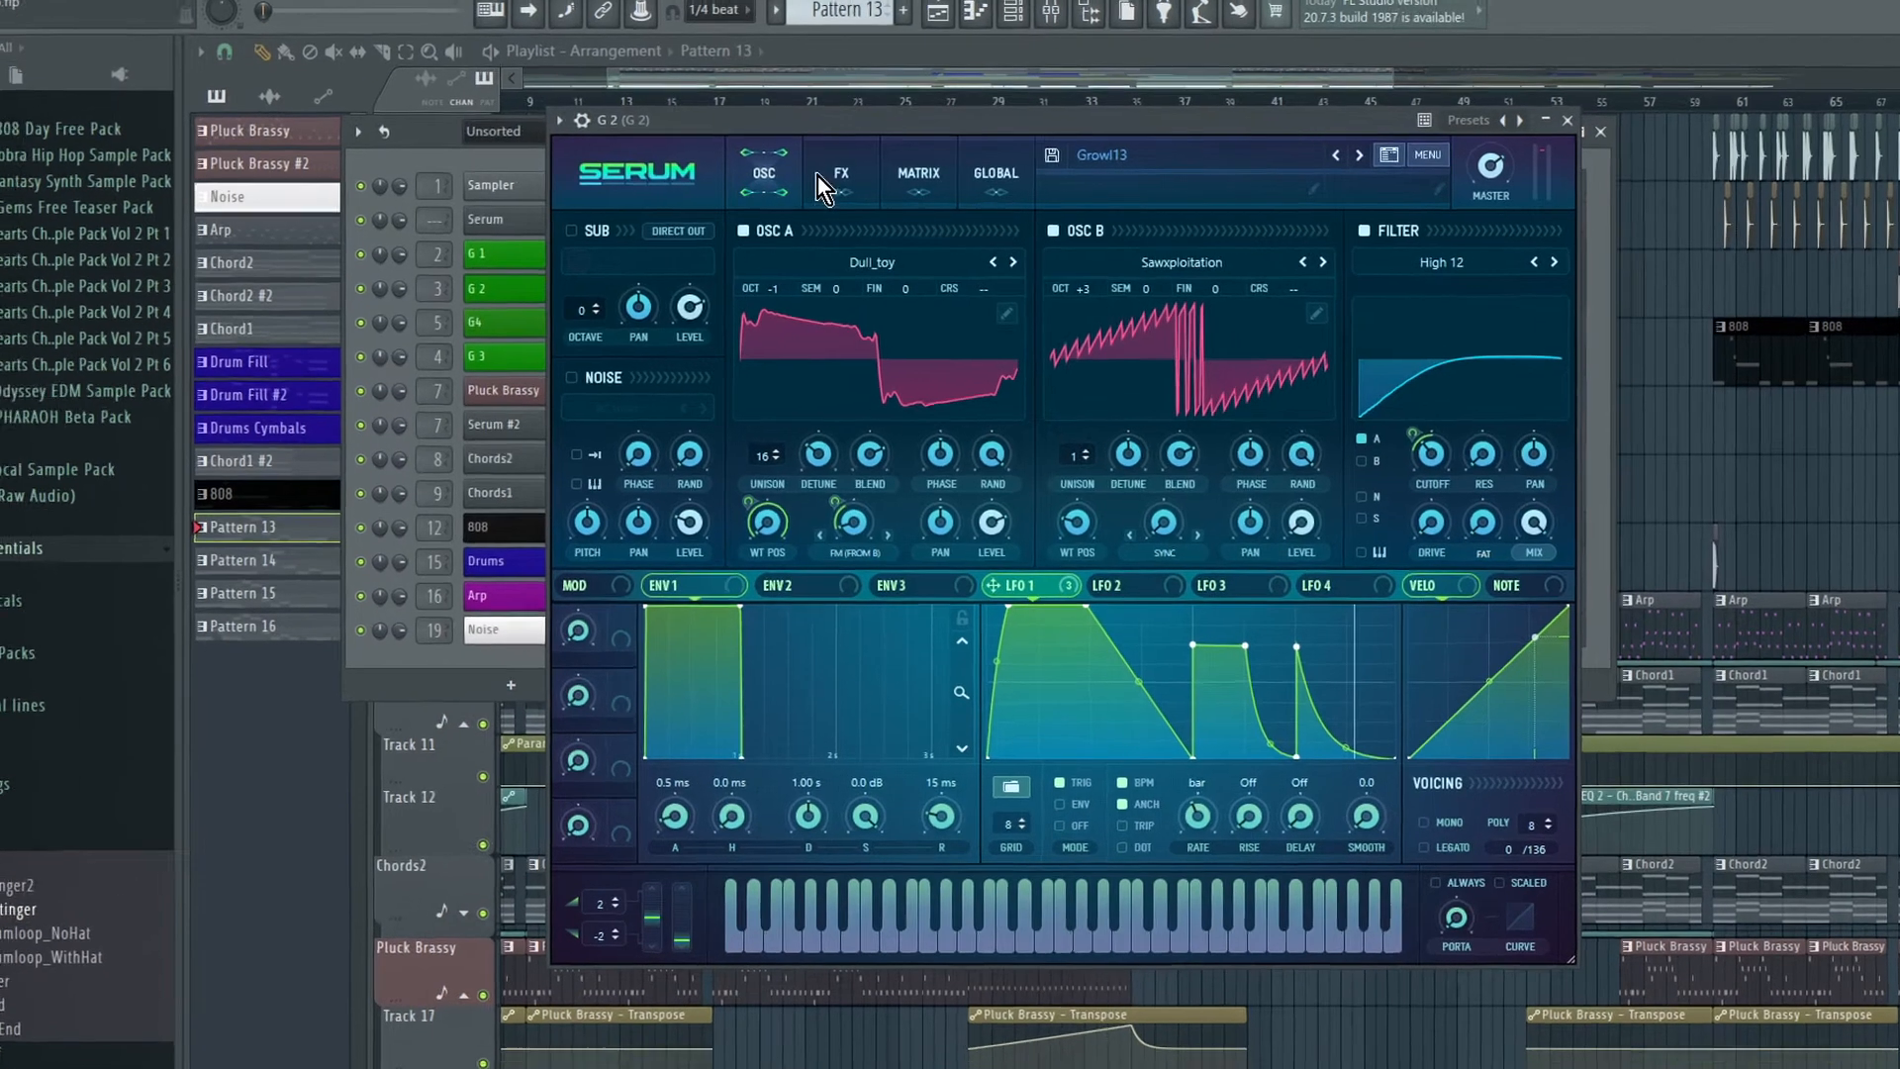
pyautogui.click(826, 176)
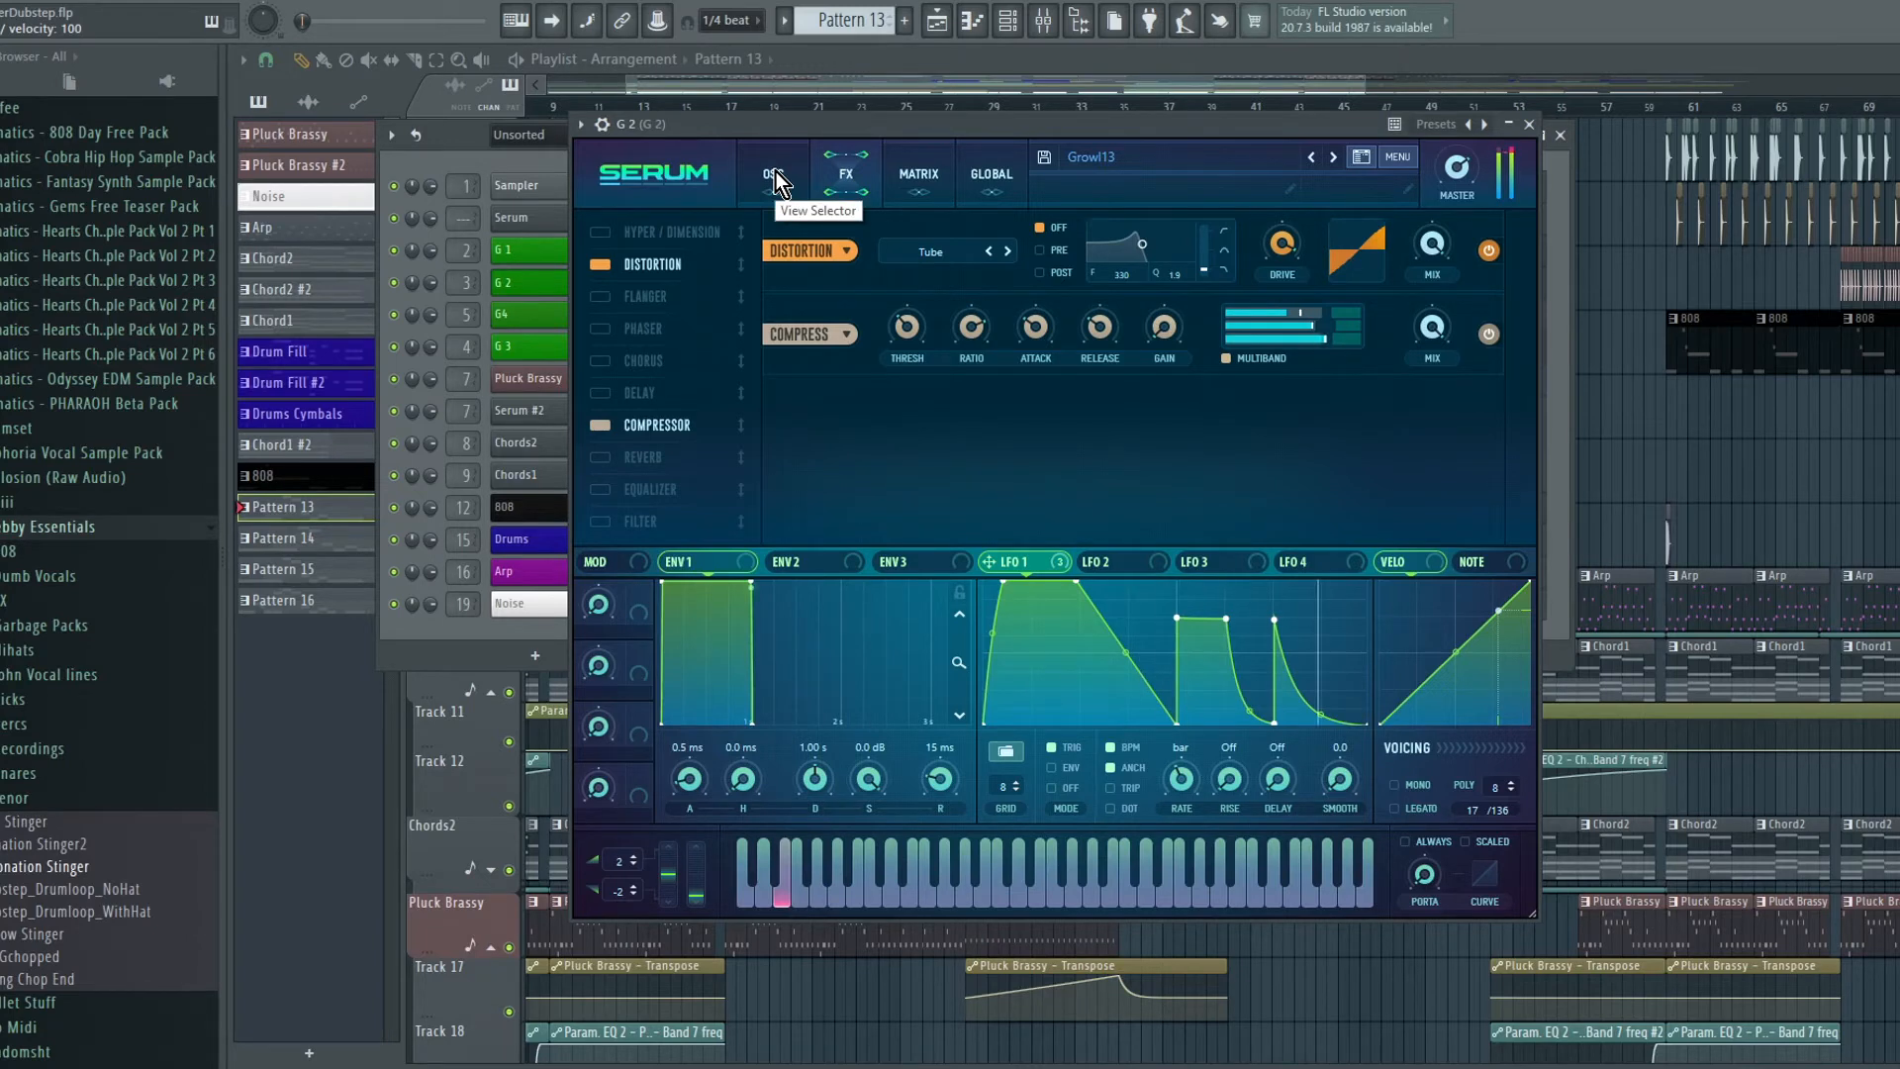
pyautogui.click(773, 175)
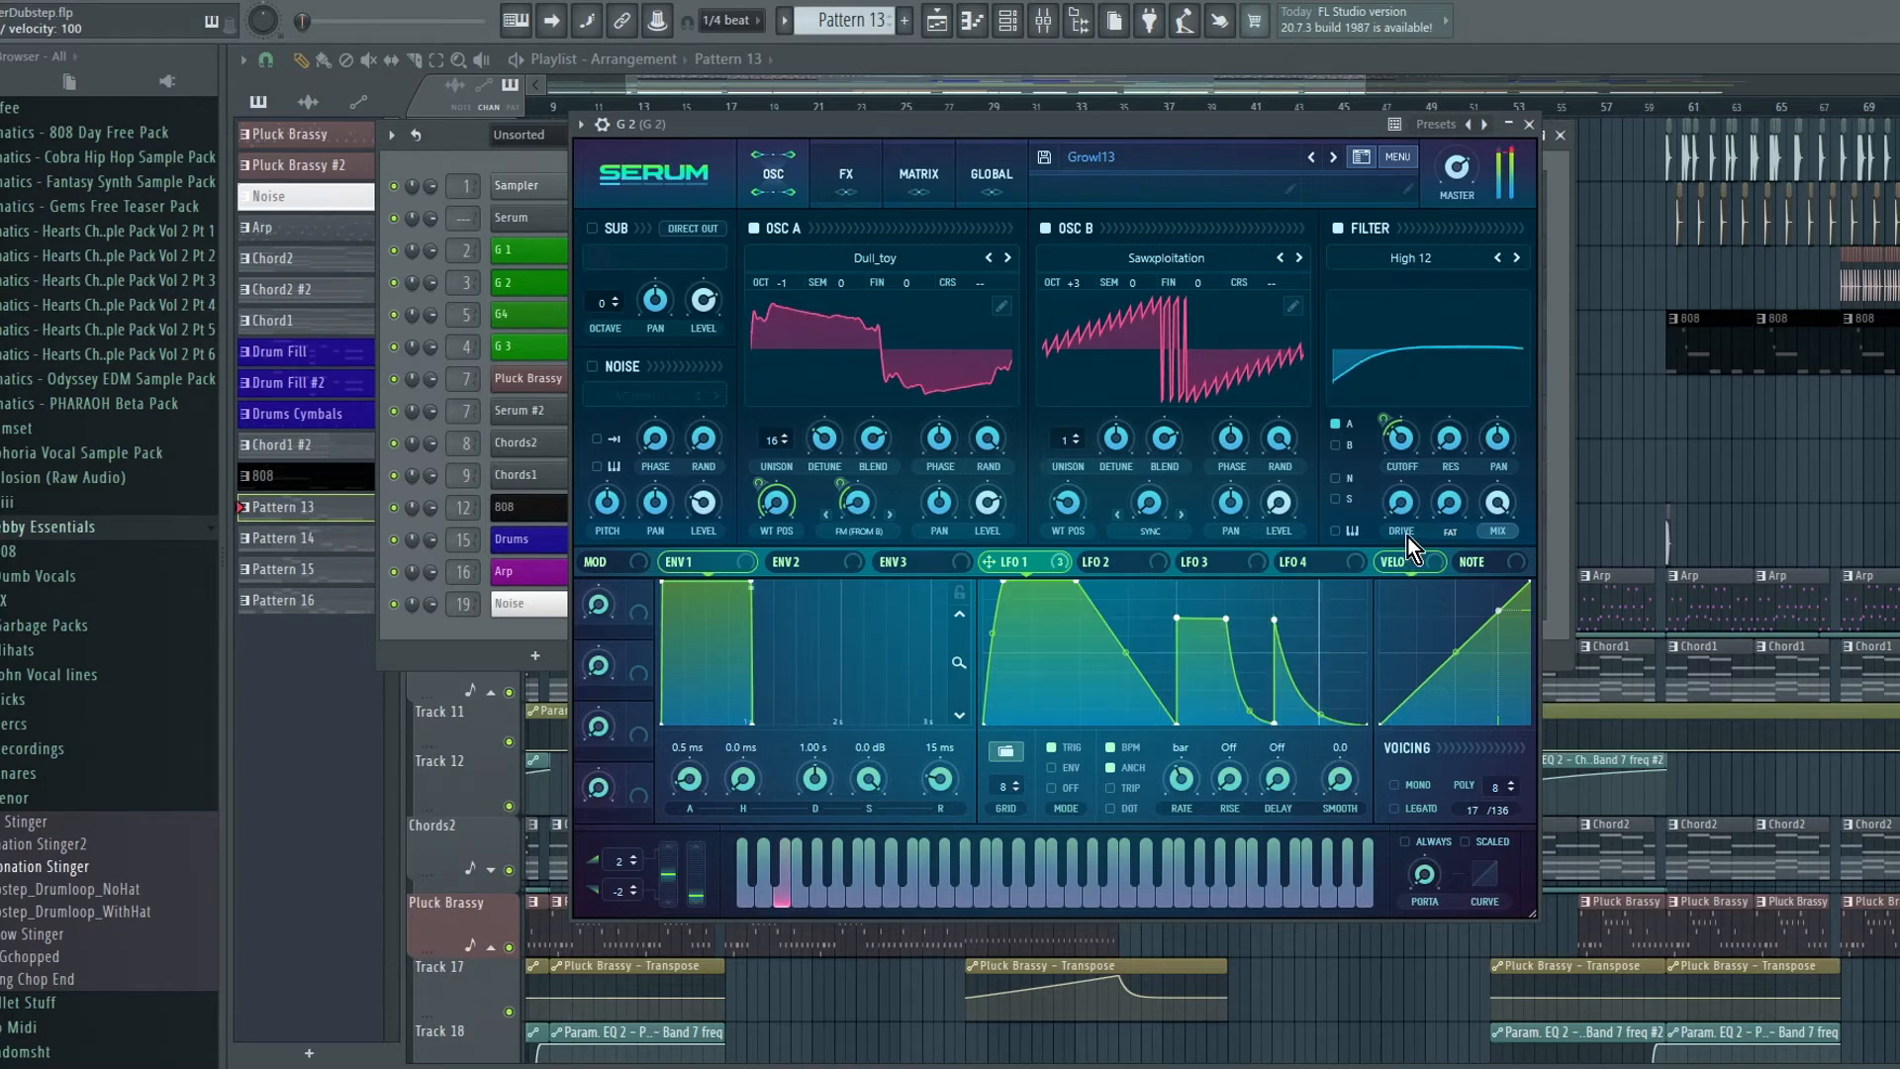
pyautogui.click(1530, 126)
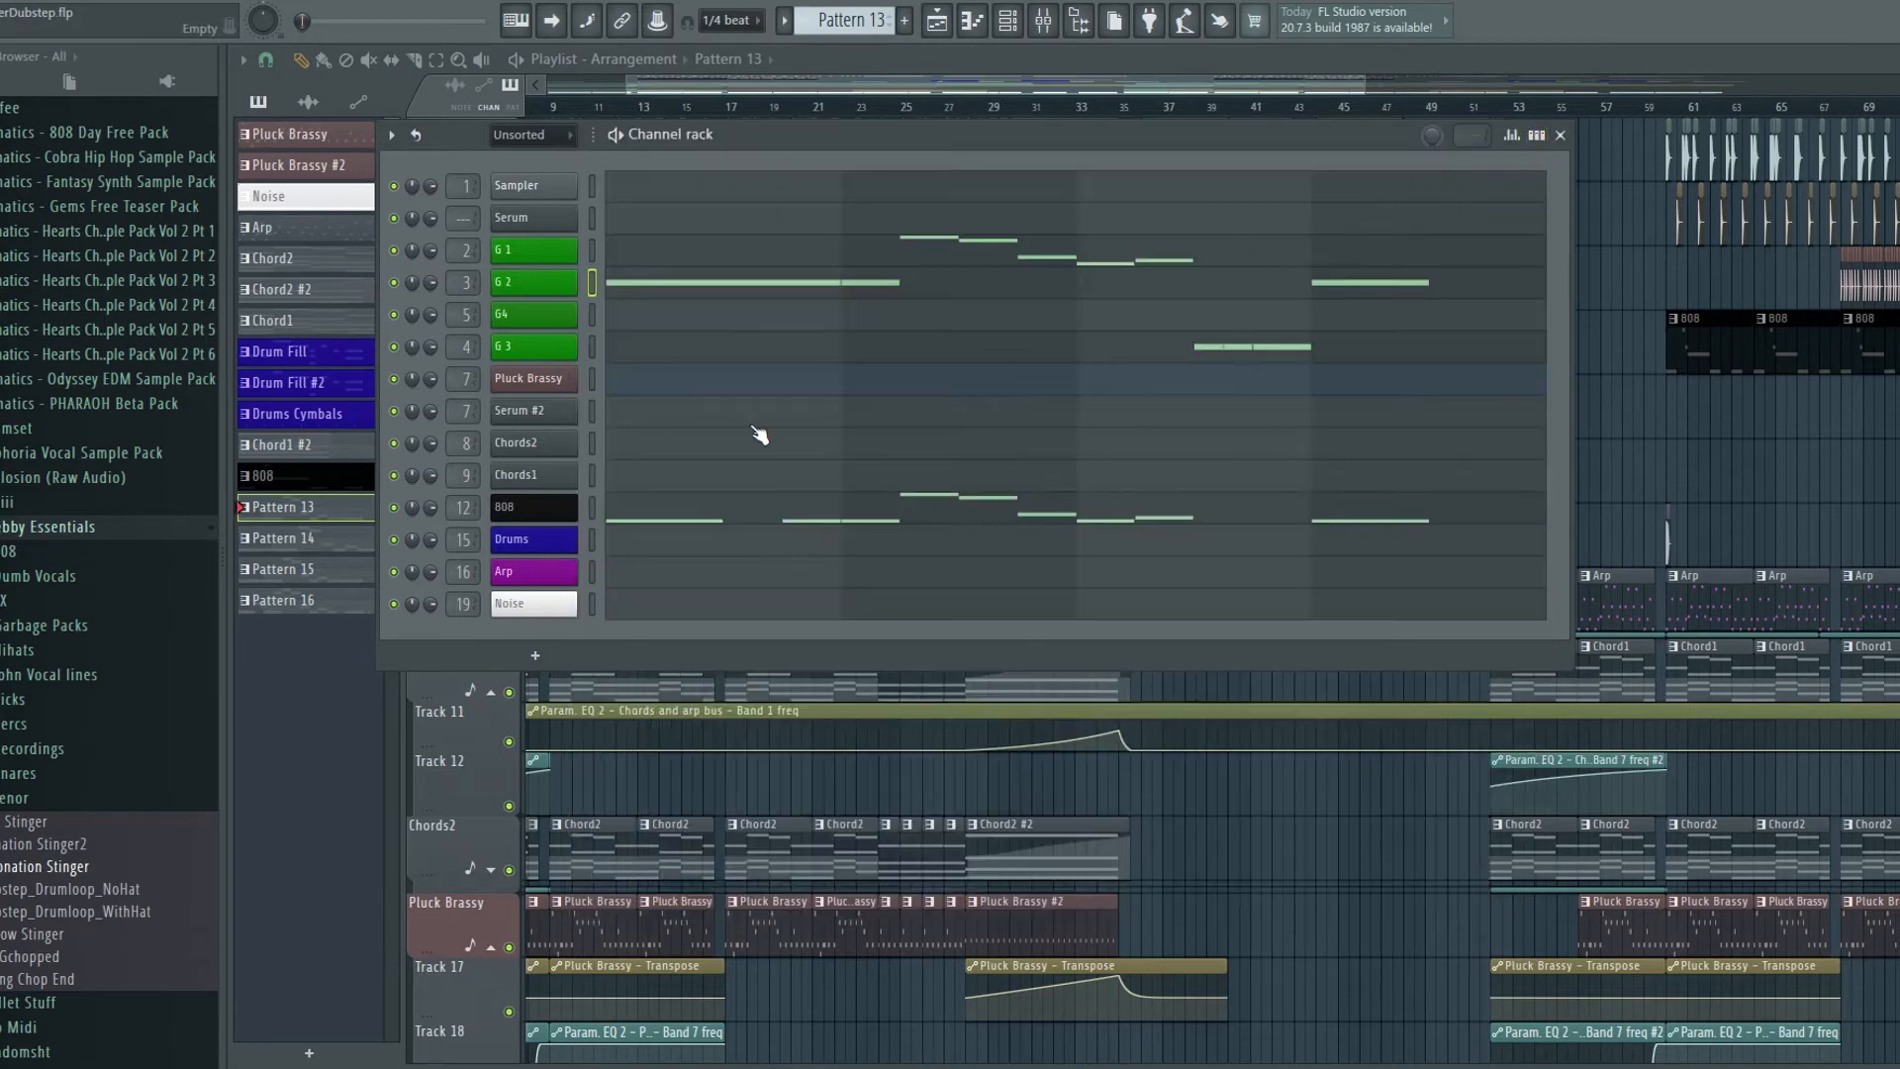
# Open the 808 channel's notes in Pattern 13 and audition the E3 key.
pyautogui.click(674, 508)
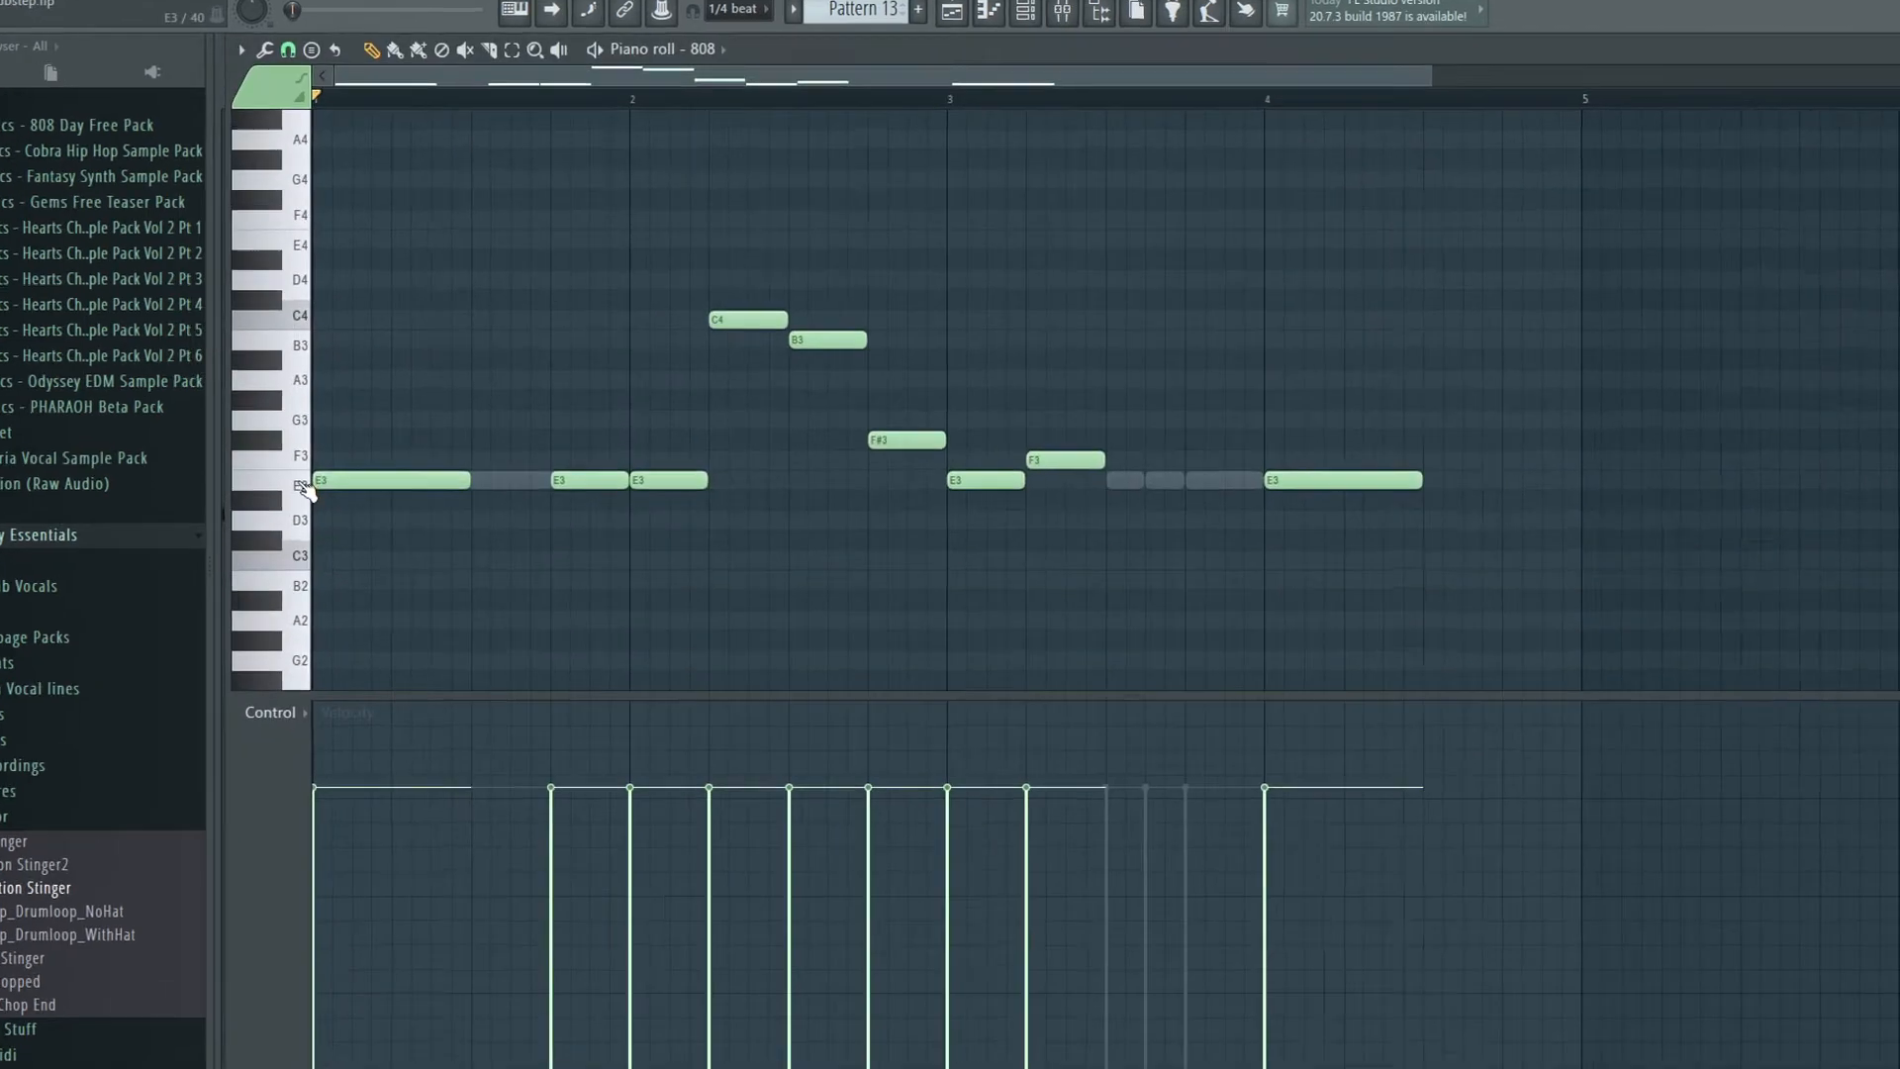
pyautogui.click(302, 486)
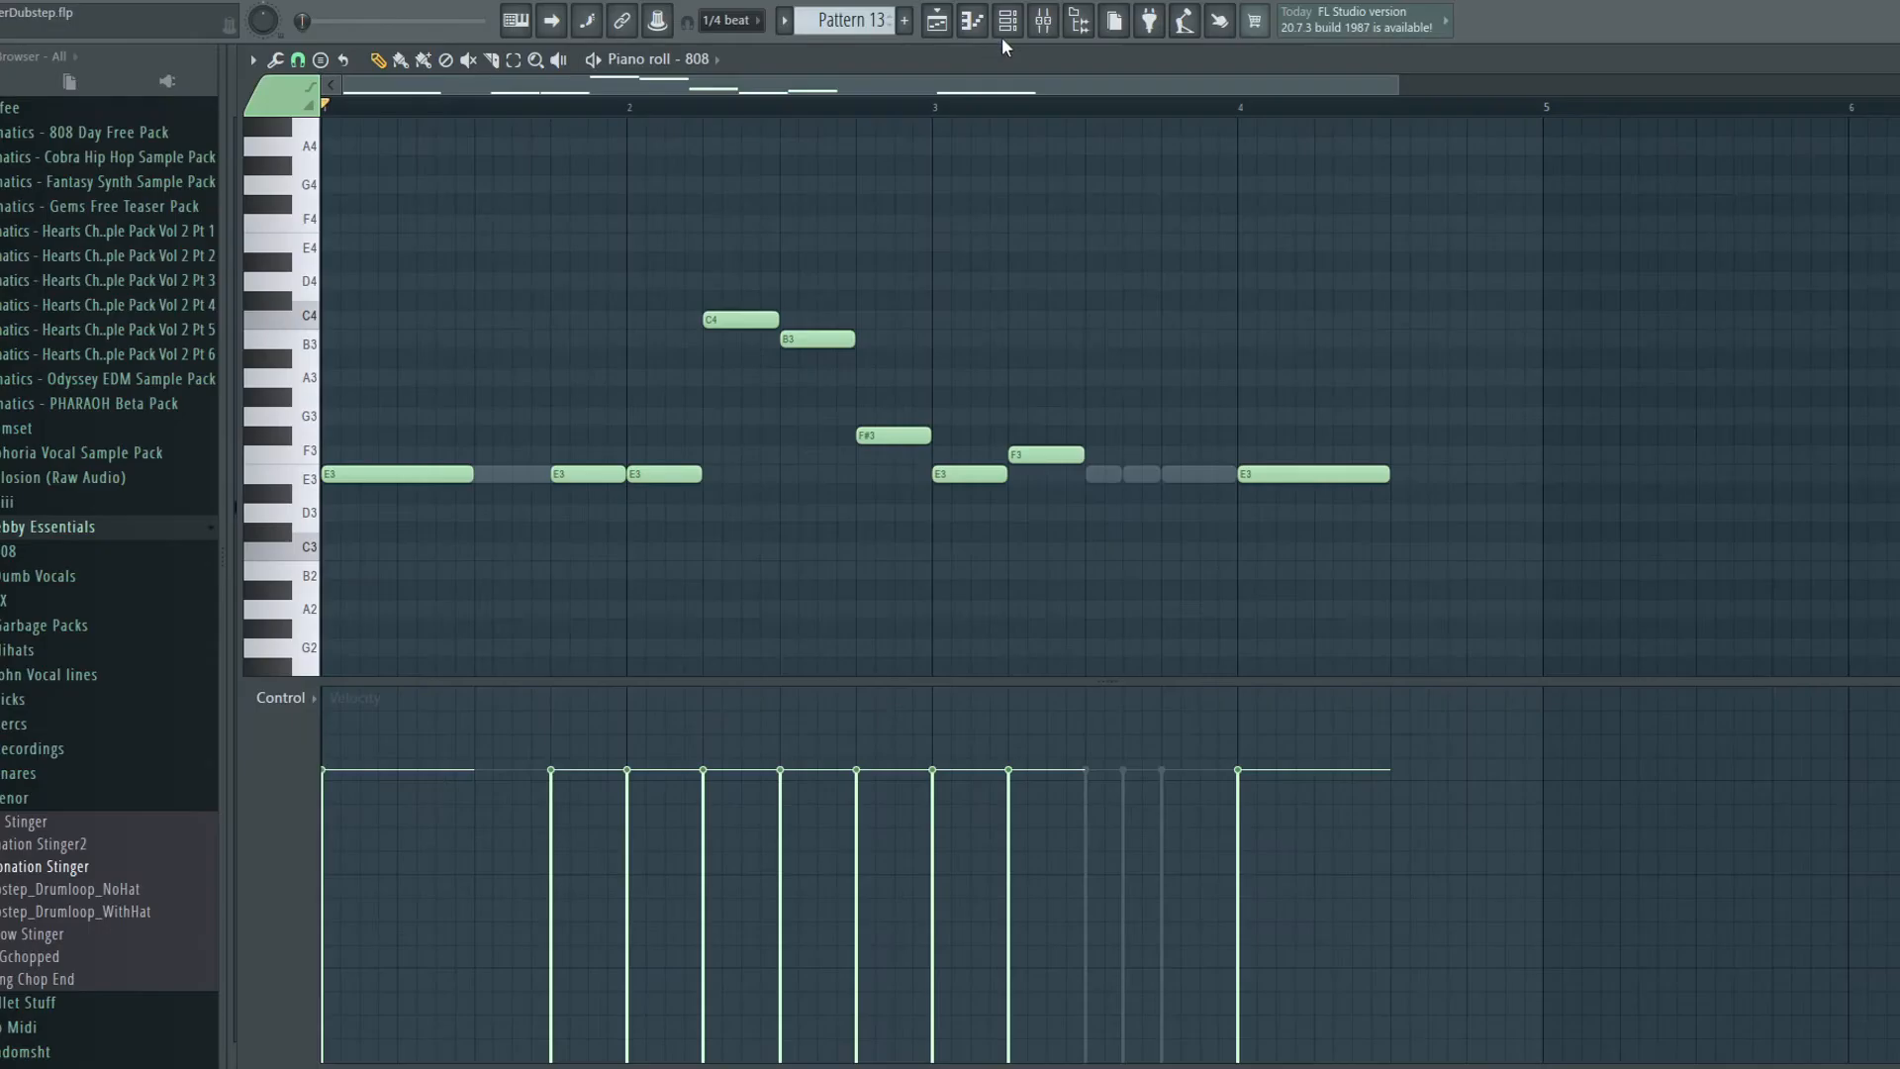
# Open the G 1 channel's Serum patch and inspect LFO 2, LFO 3 and the filter cutoff's modulation.
pyautogui.click(1007, 29)
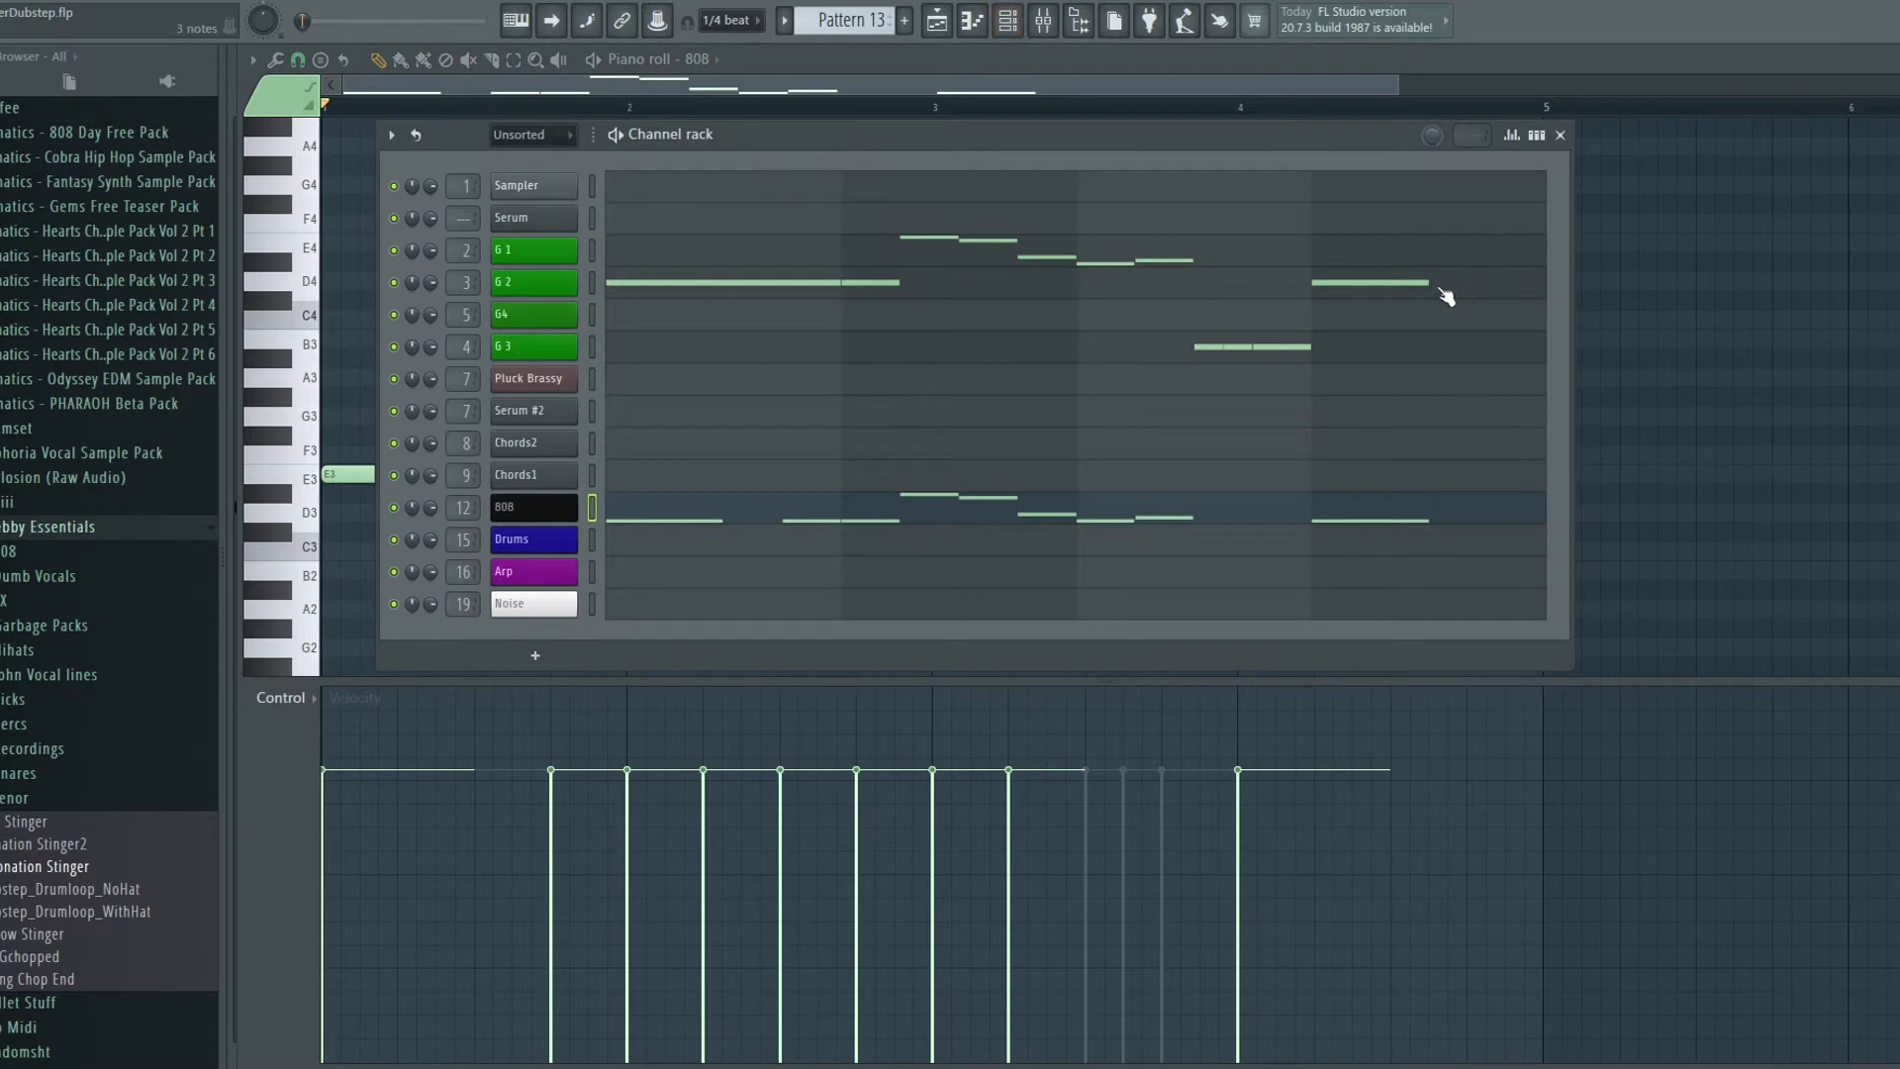
pyautogui.click(544, 254)
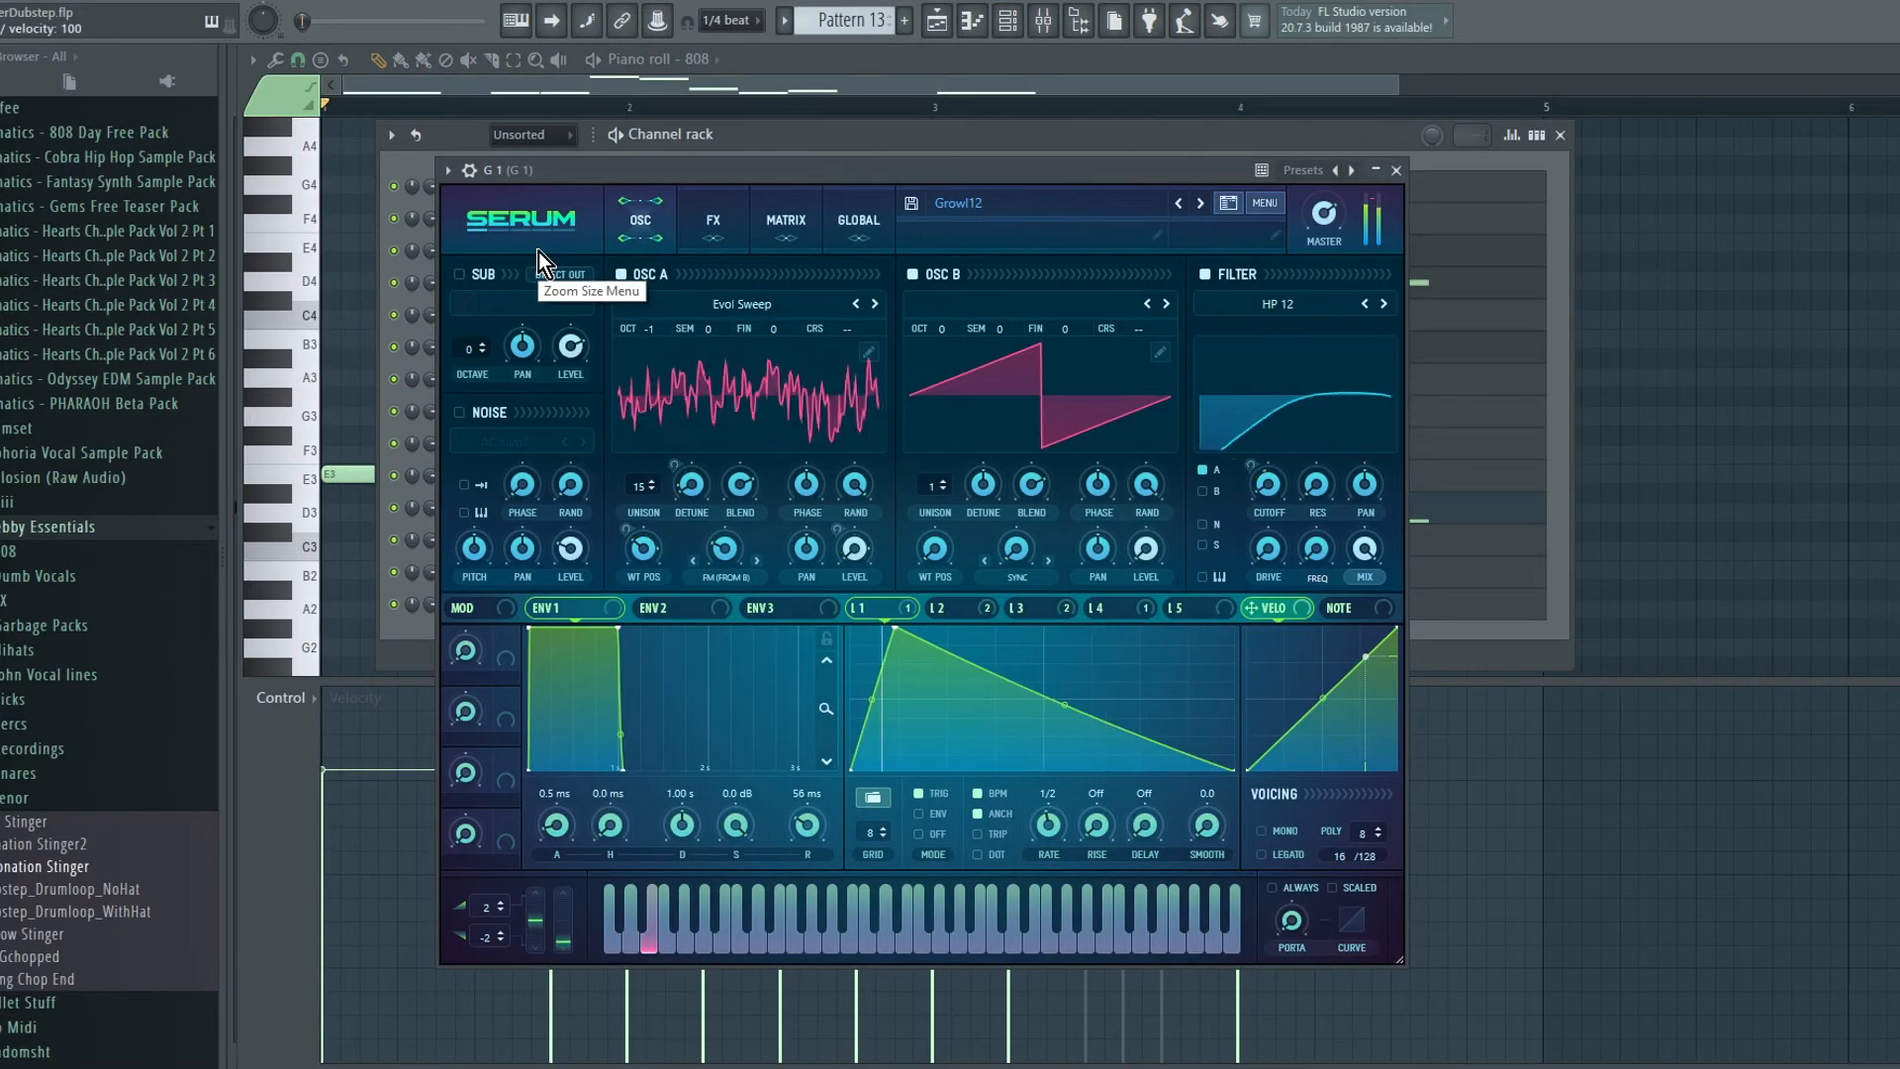
pyautogui.click(938, 609)
pyautogui.click(1021, 610)
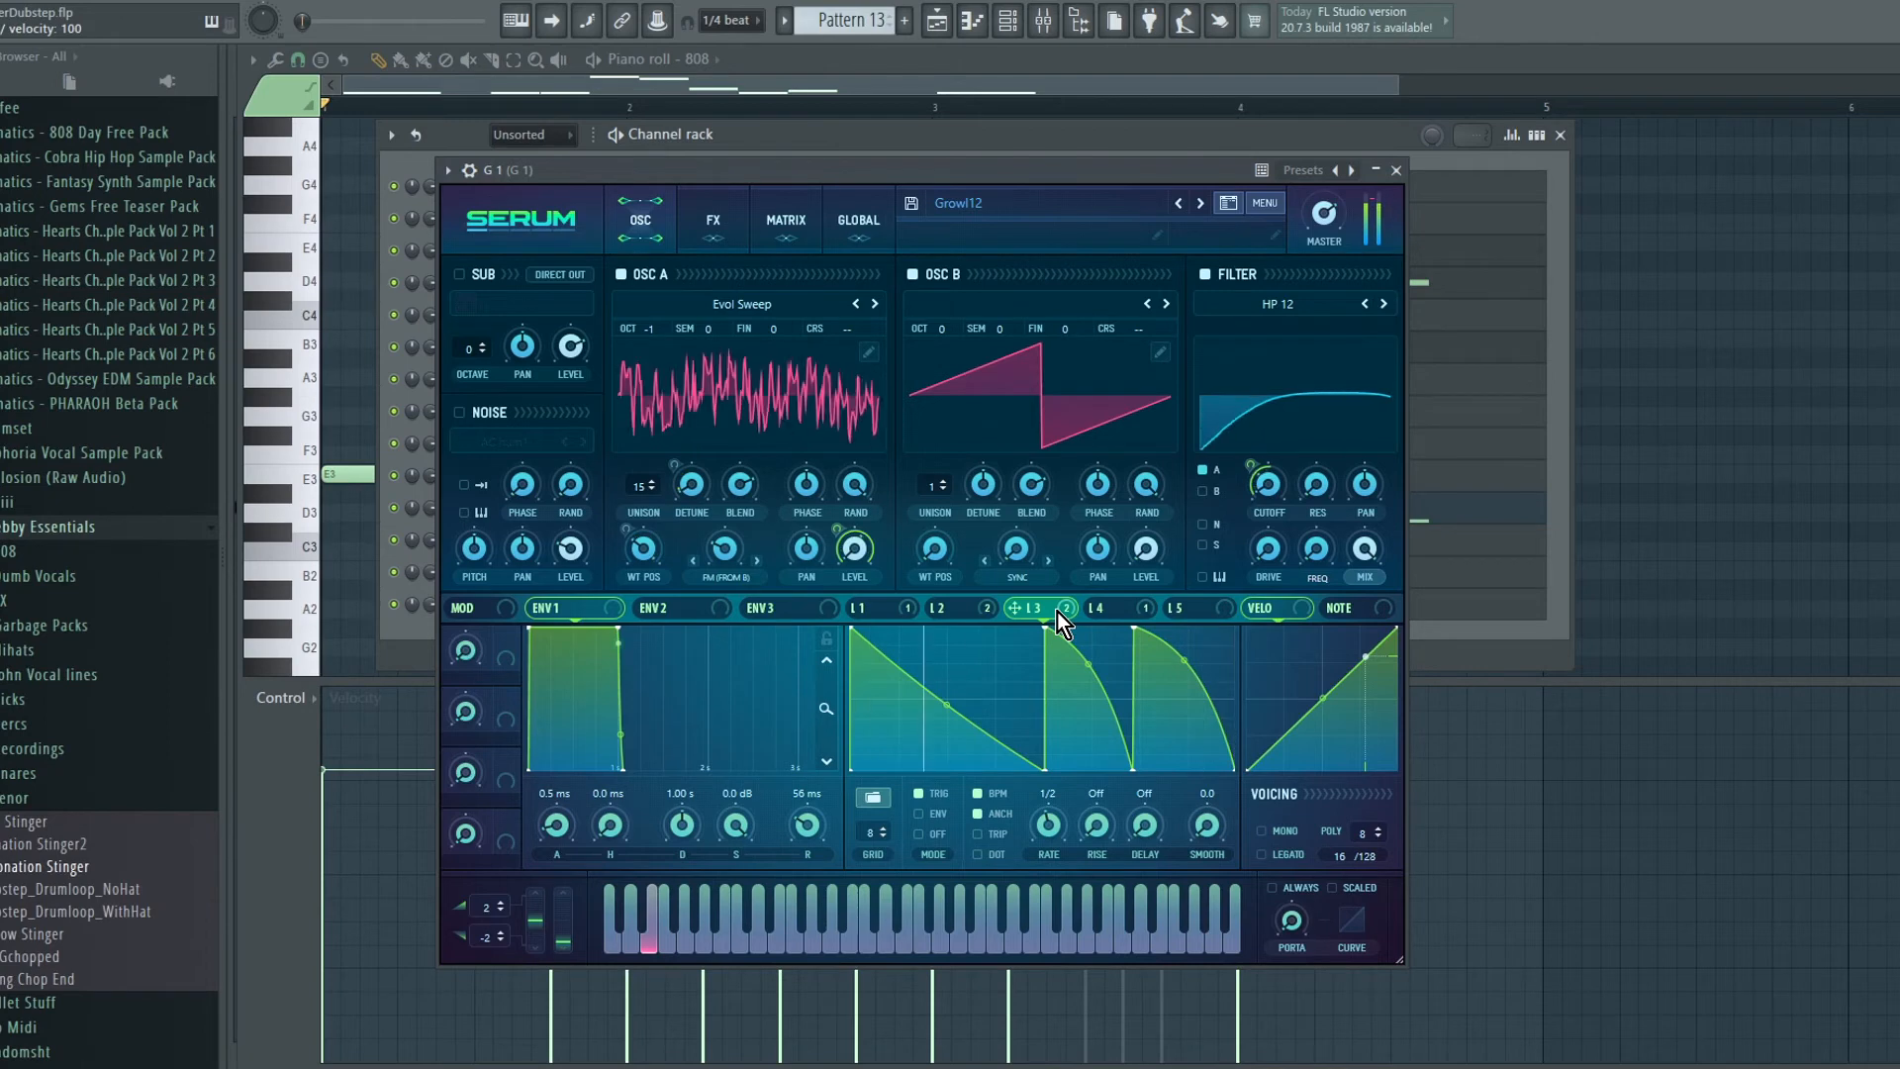
pyautogui.moveTo(984, 614)
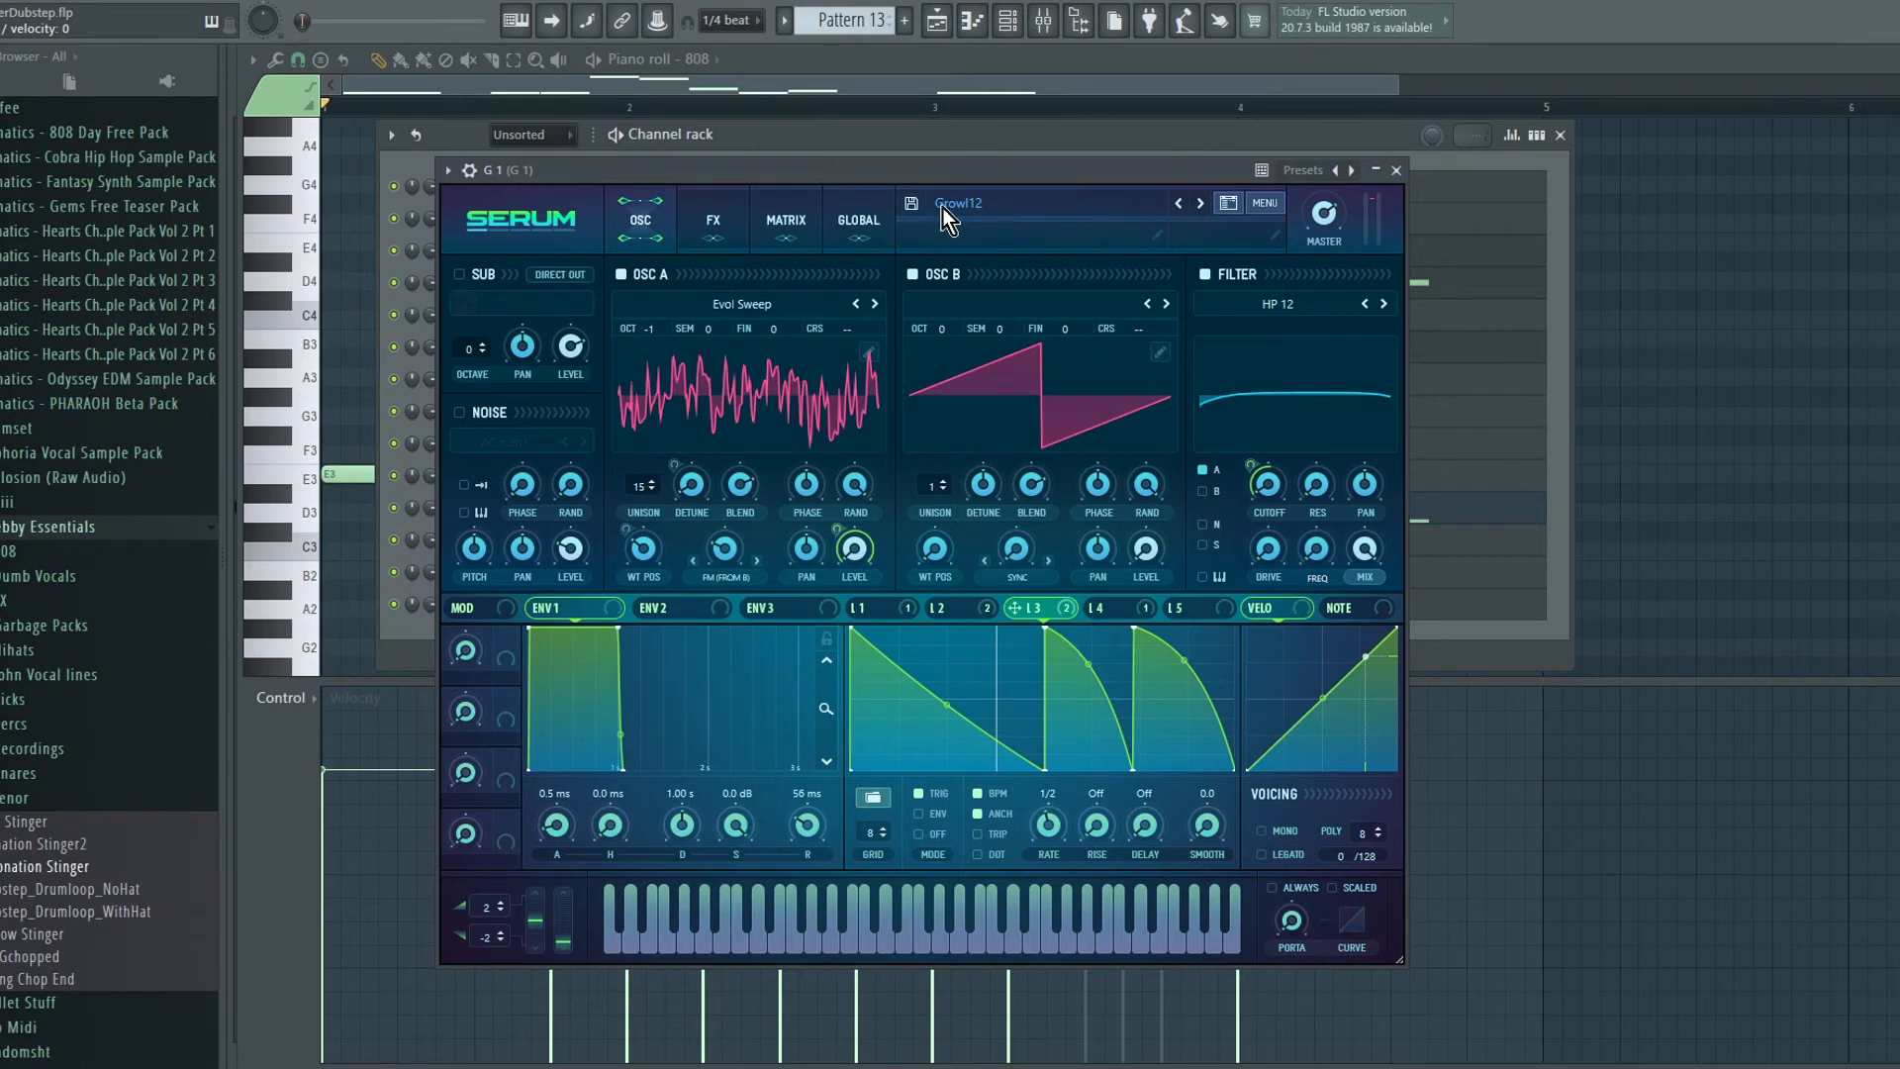
pyautogui.moveTo(929, 170); pyautogui.dragTo(948, 119)
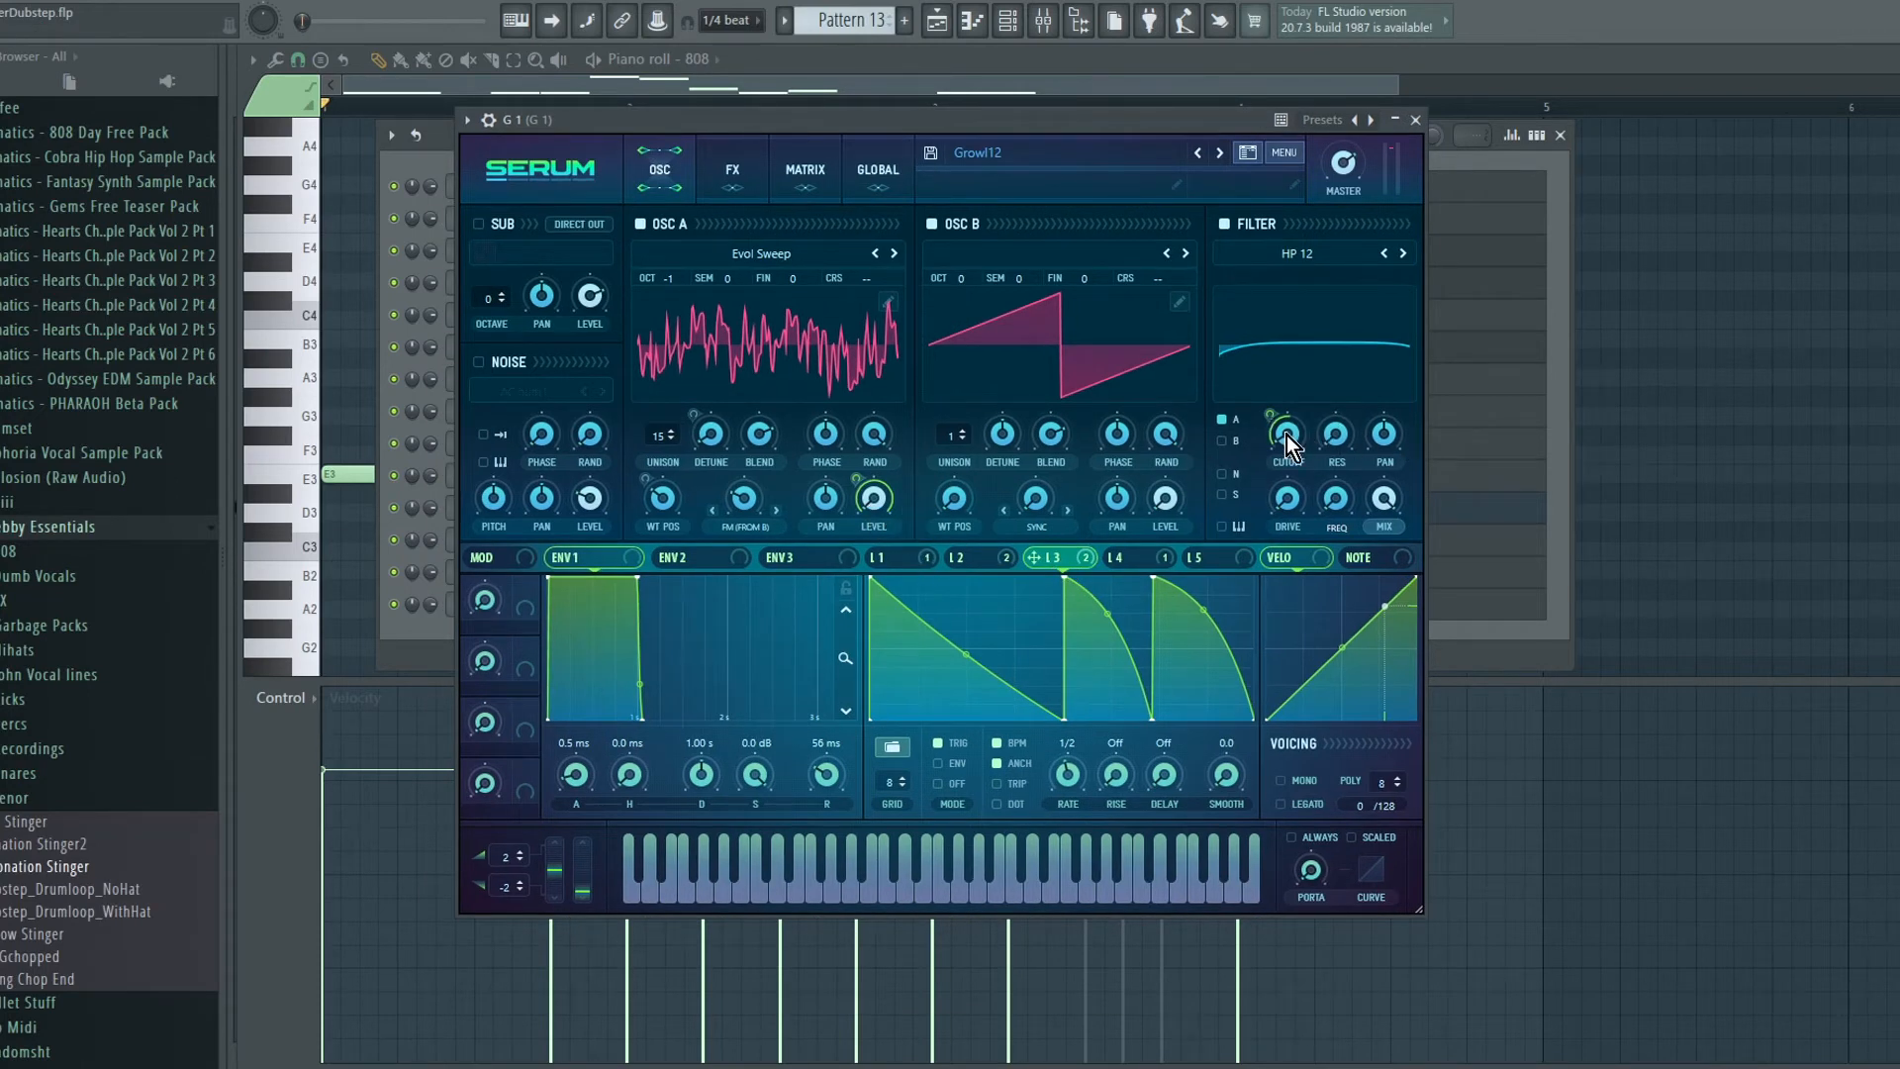
pyautogui.moveTo(1298, 434)
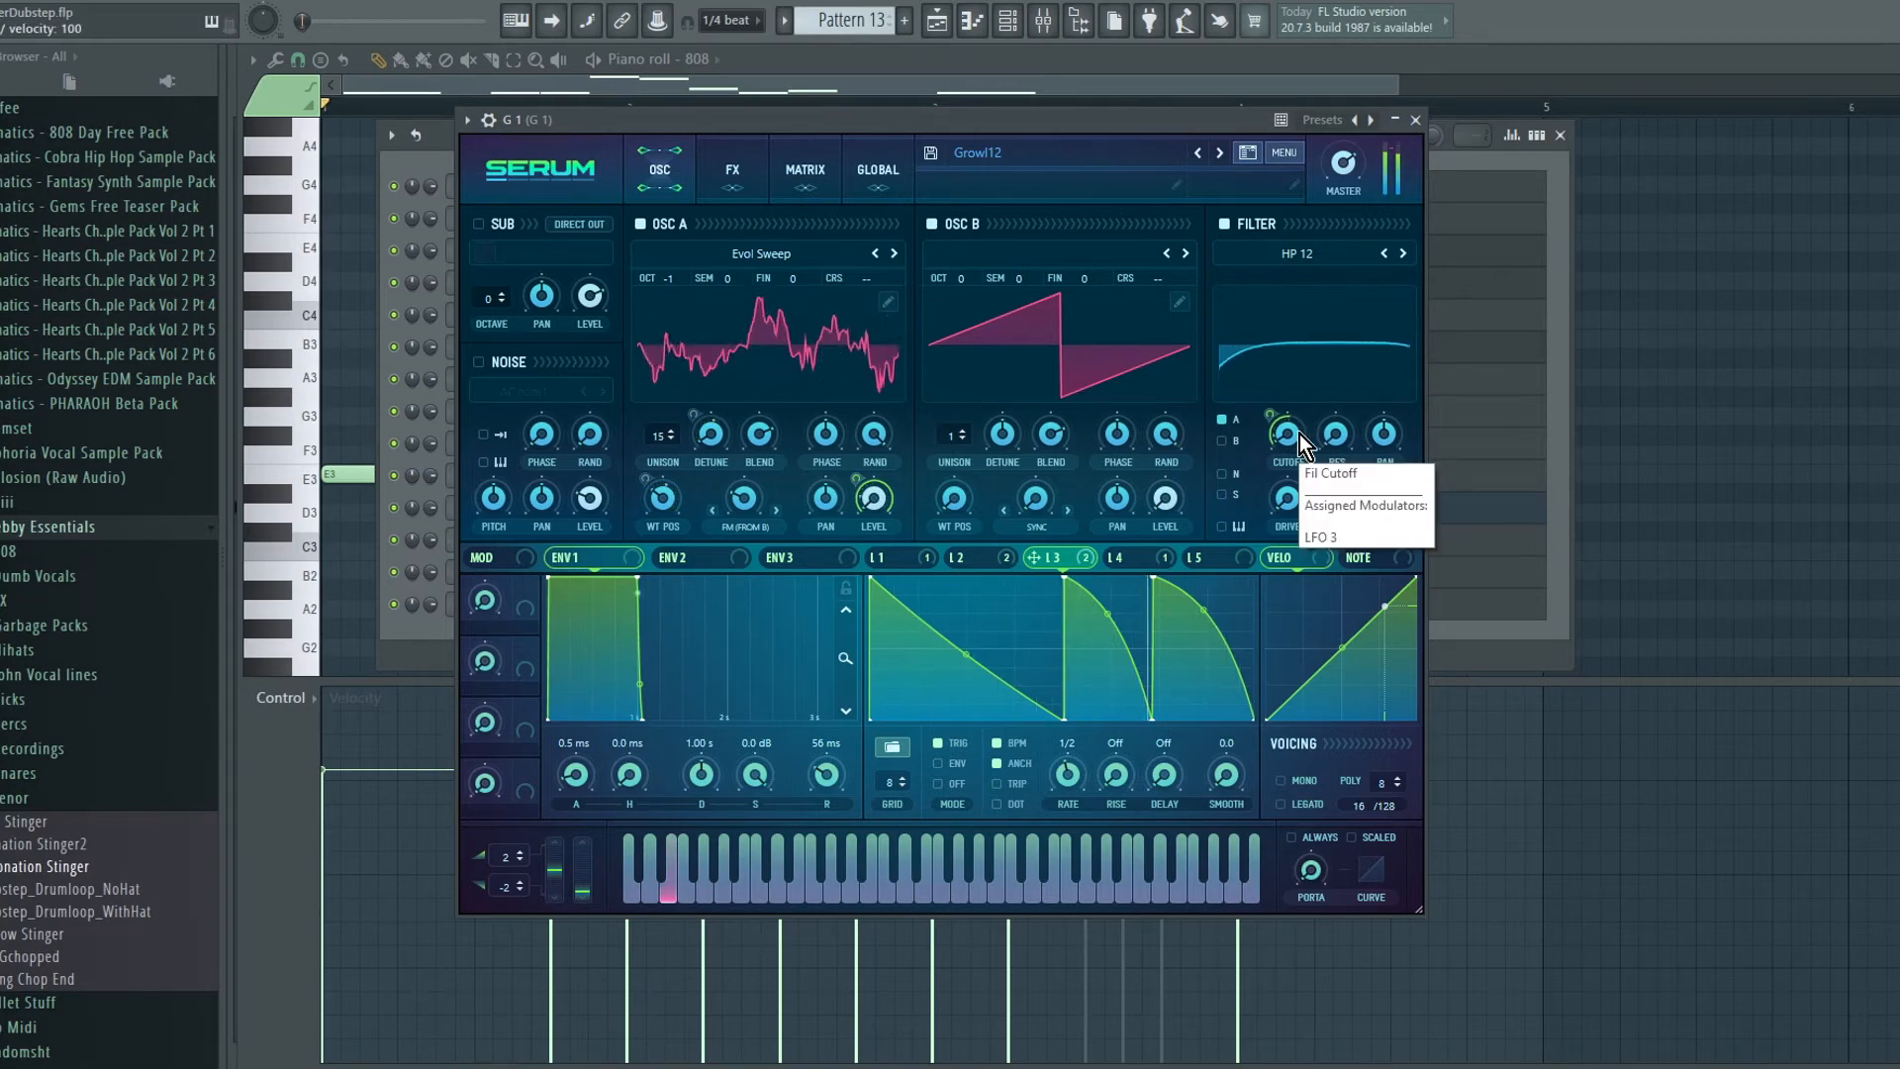
# Inspect LFO 4 in the G 1 patch, enable its Combs filter effect and close the synth.
pyautogui.click(1158, 559)
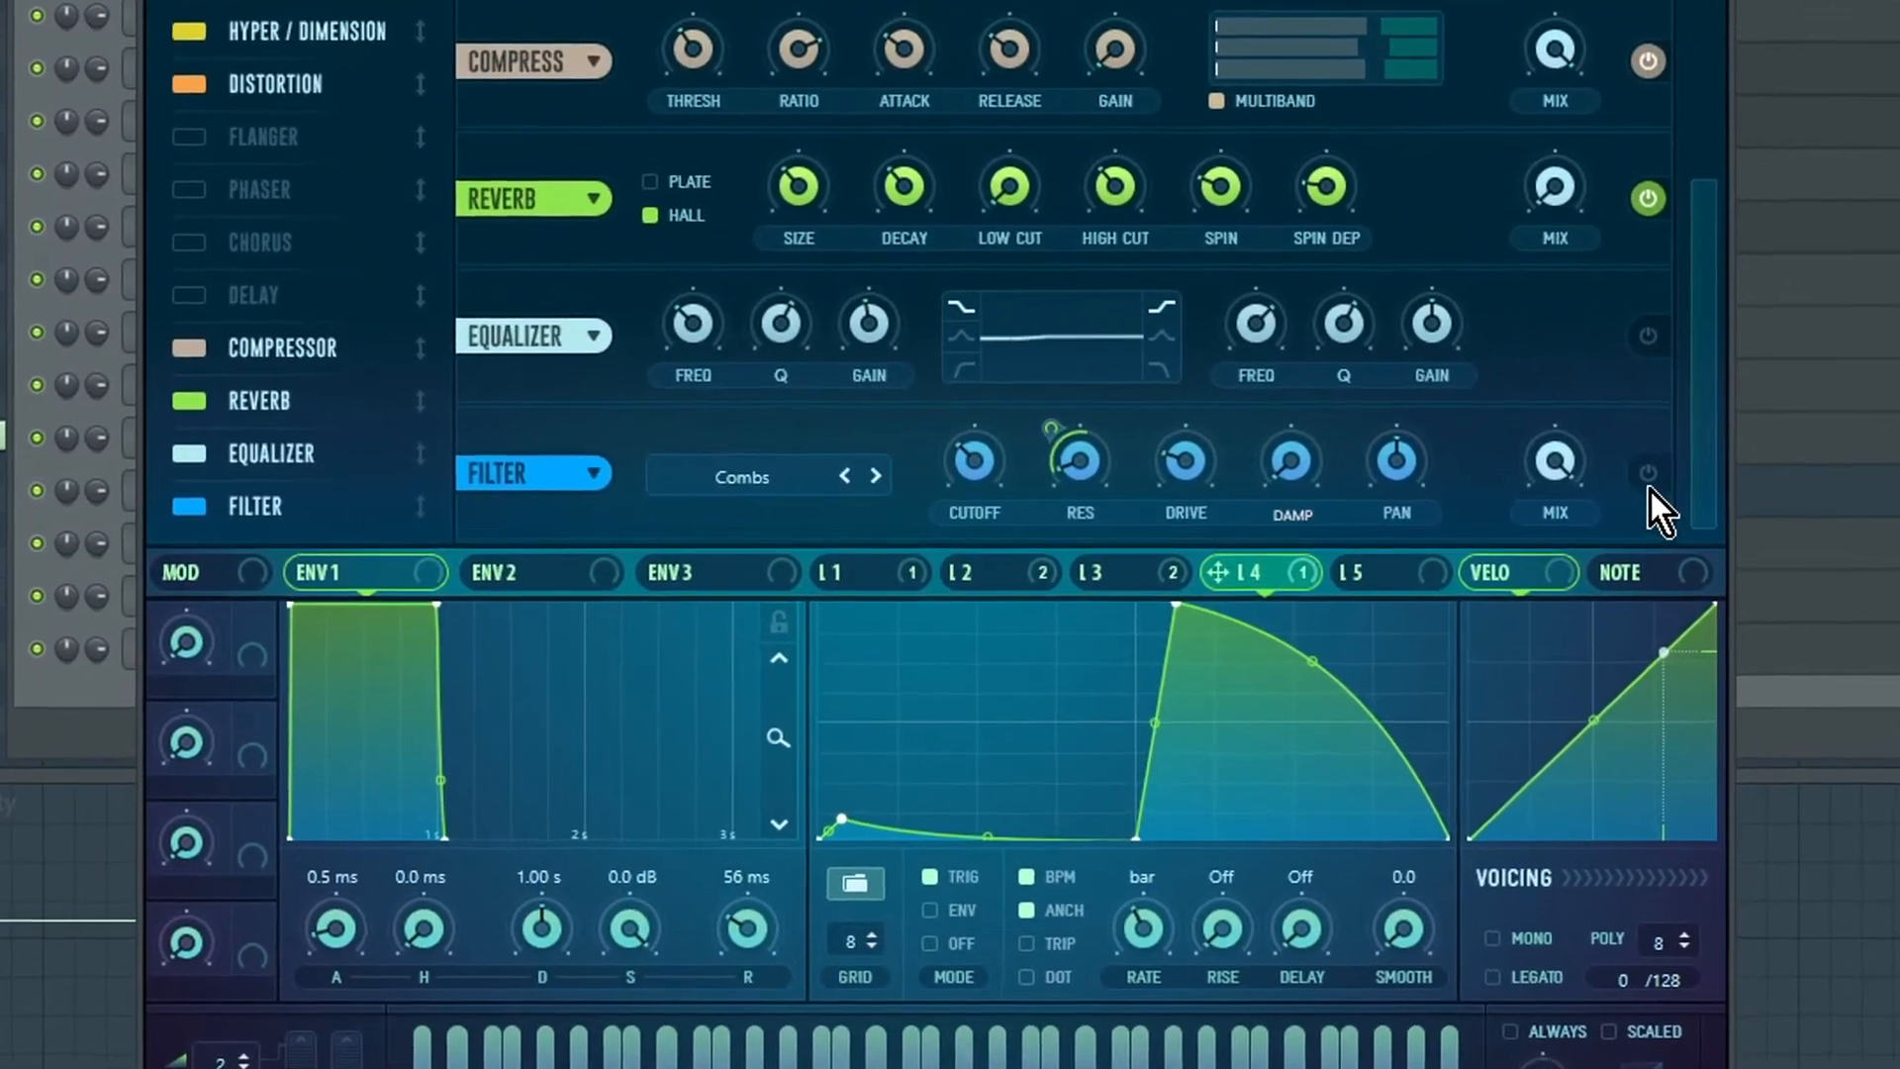
pyautogui.click(1646, 475)
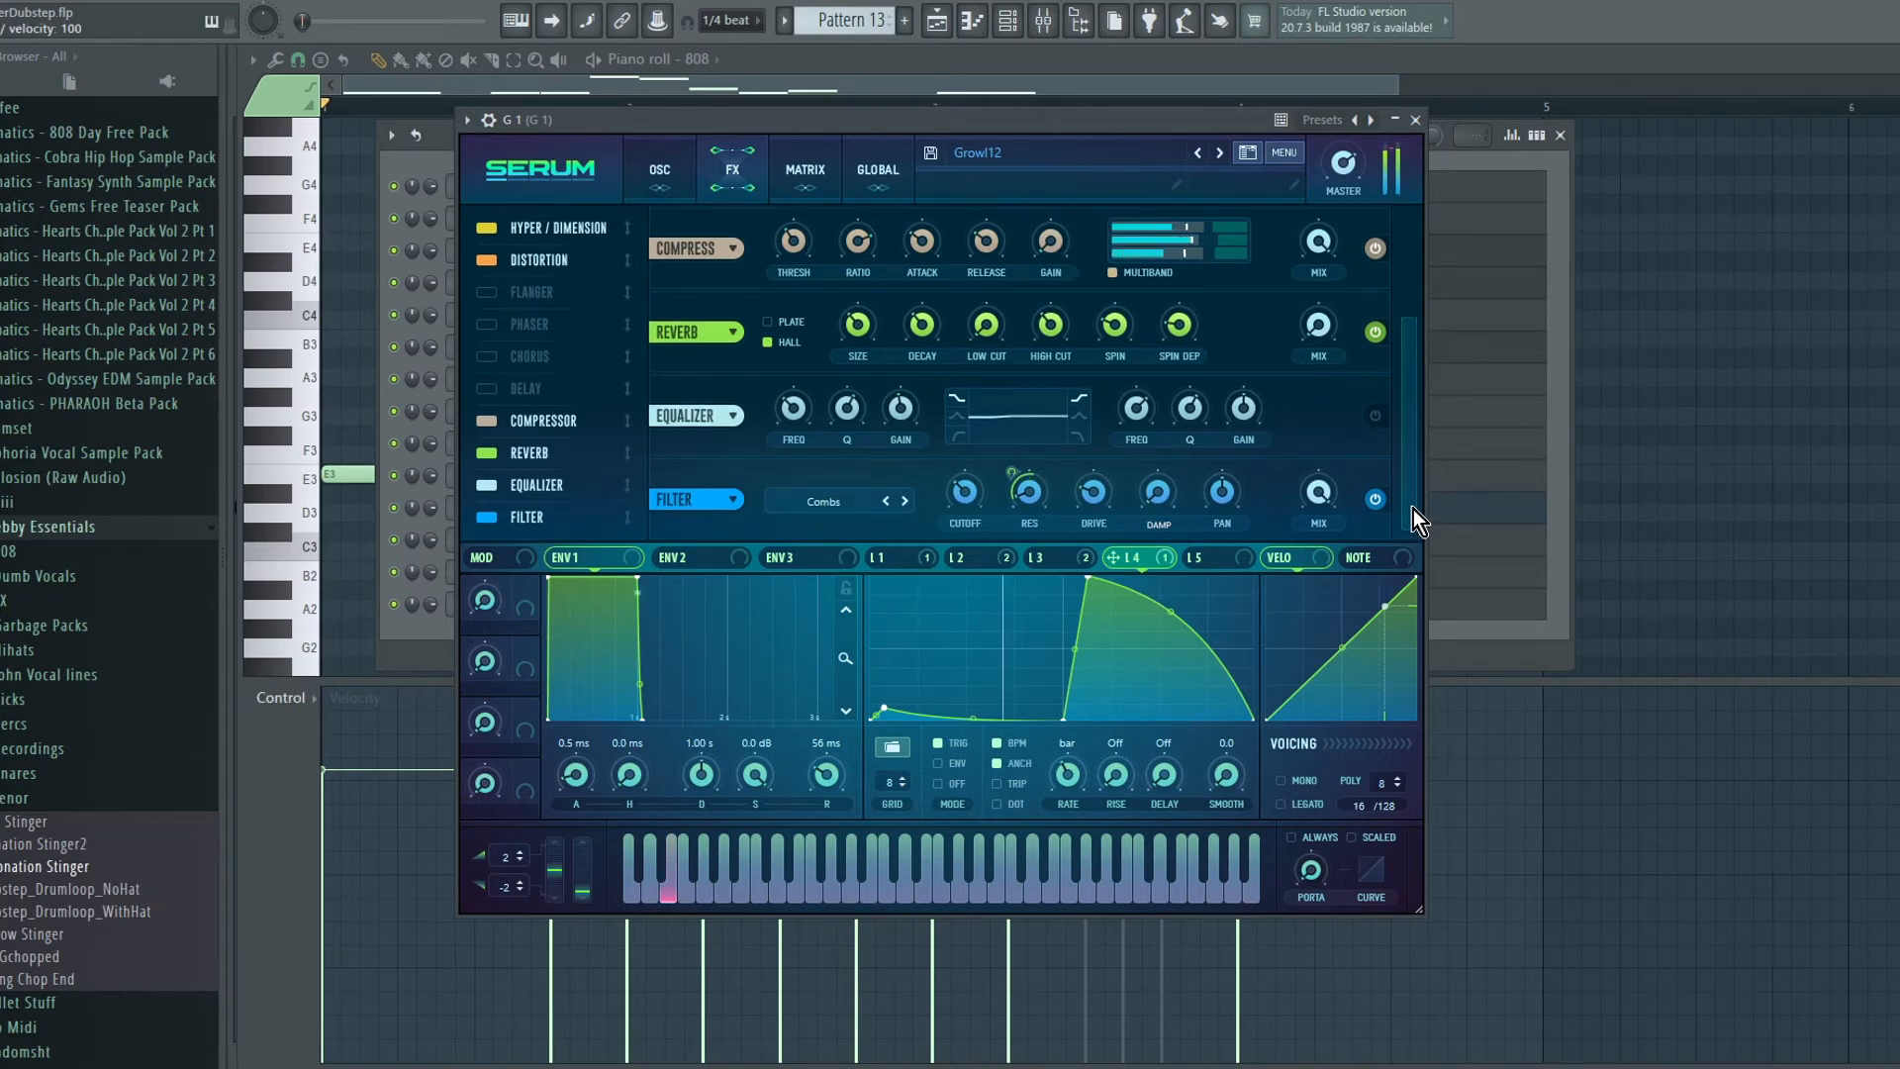
pyautogui.click(1417, 120)
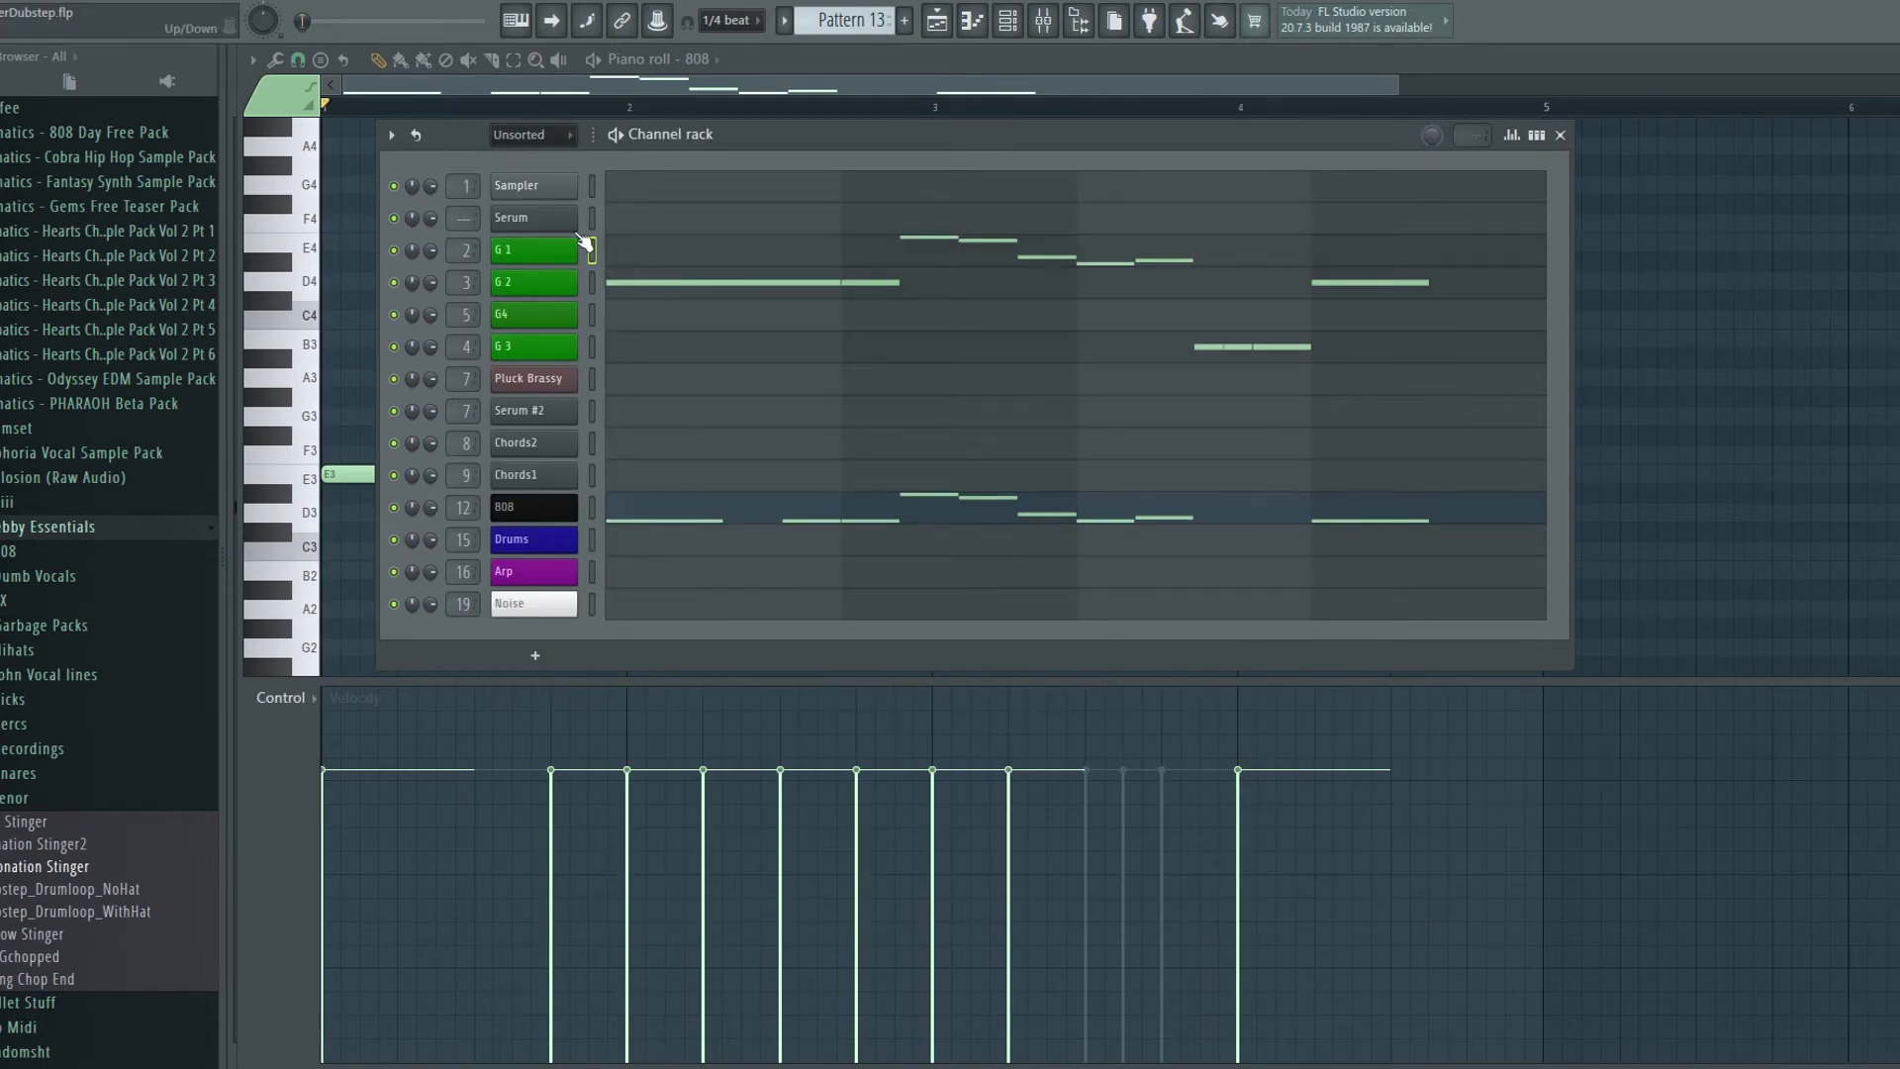
# Play Pattern 13 to hear its growl basses together with the 808, and stop playback.
pyautogui.press('space')
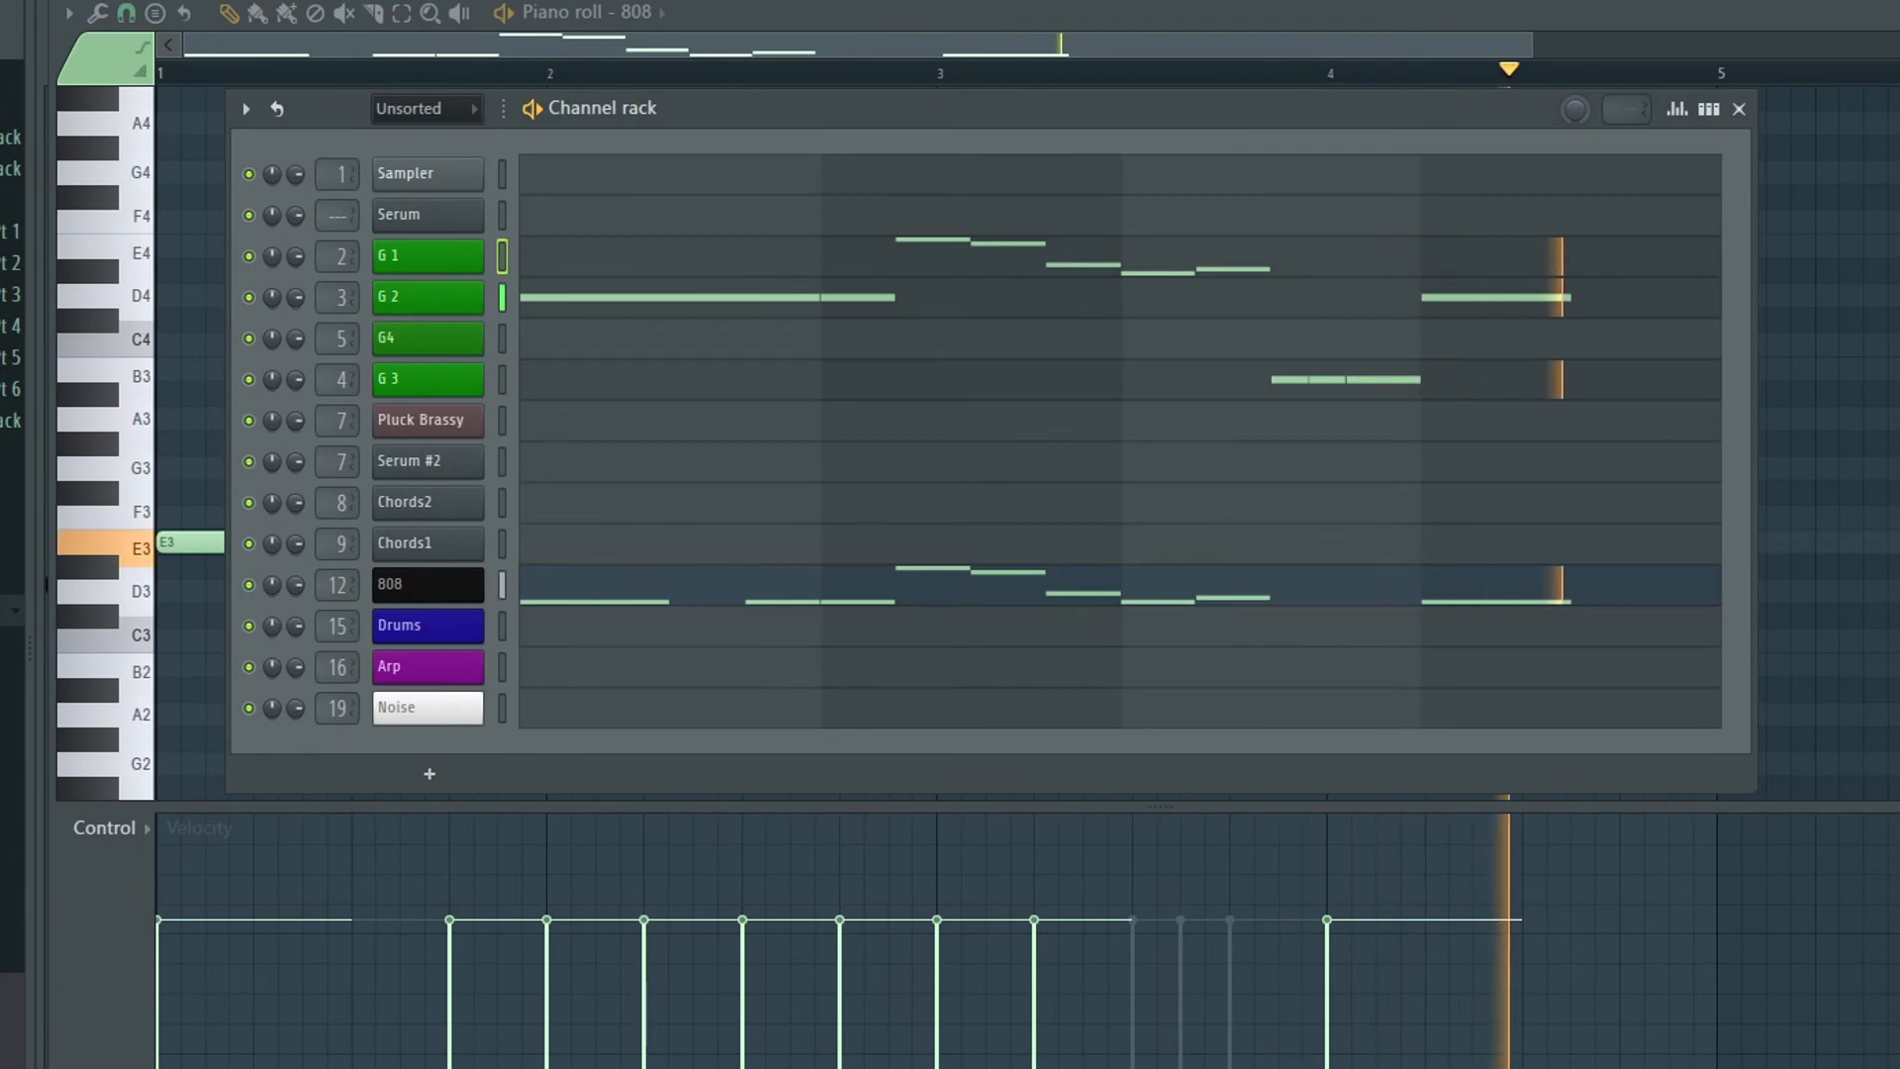
pyautogui.press('space')
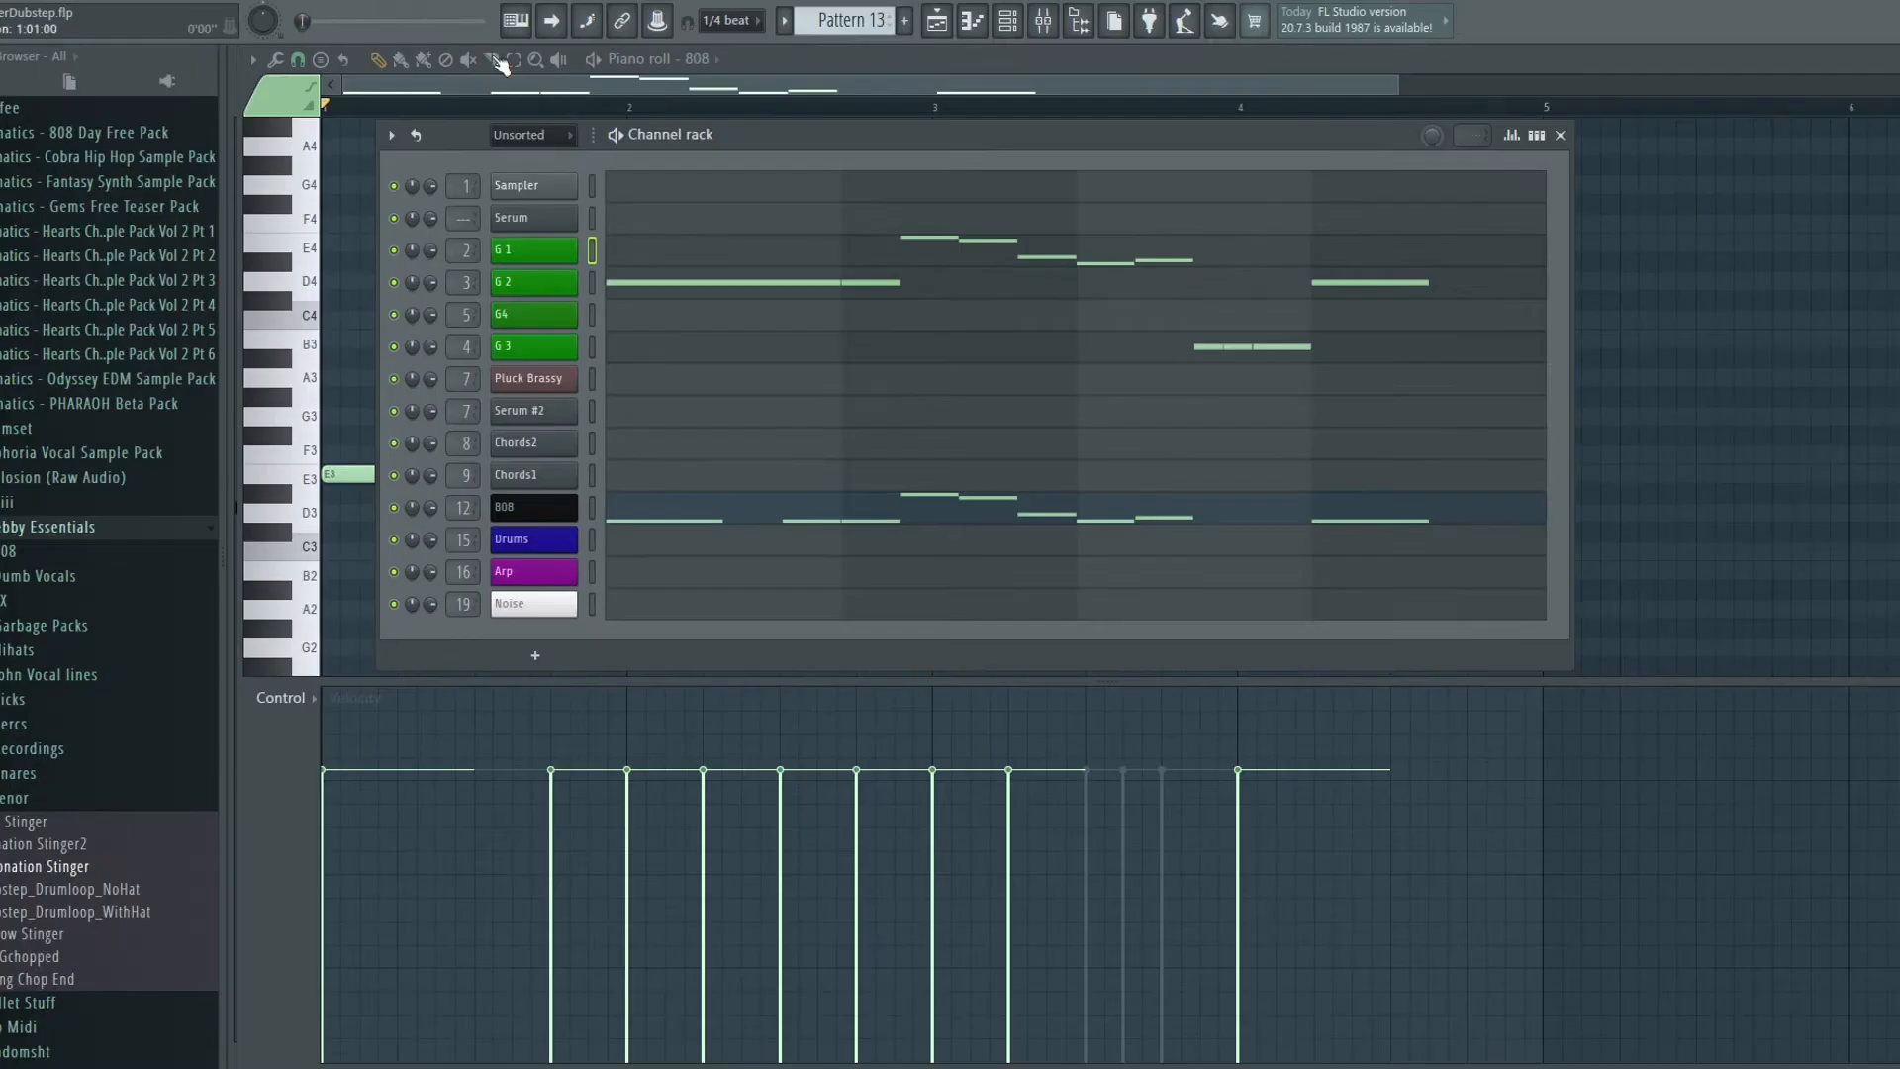
# Open the G 3 channel's Serum patch and inspect its LFO 2 and LFO 1 shapes.
pyautogui.click(527, 351)
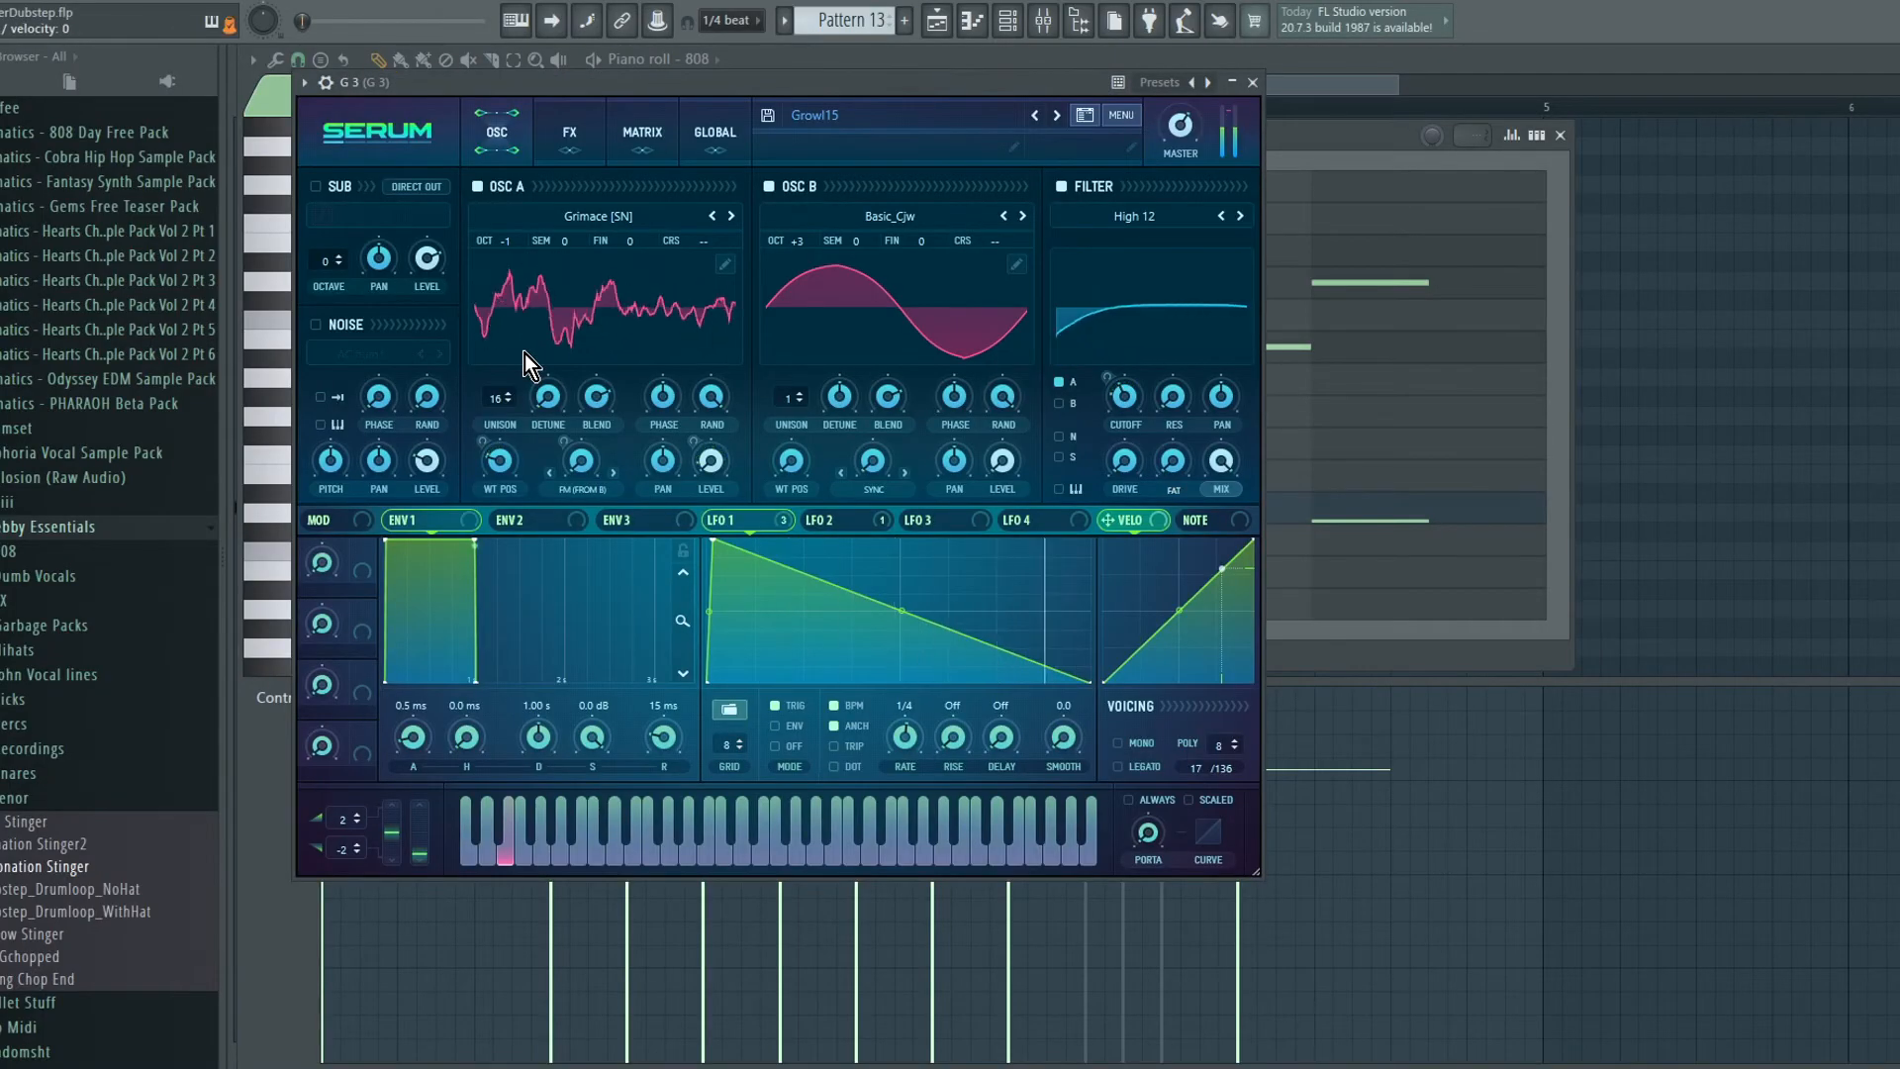
pyautogui.moveTo(898, 73); pyautogui.dragTo(1009, 101)
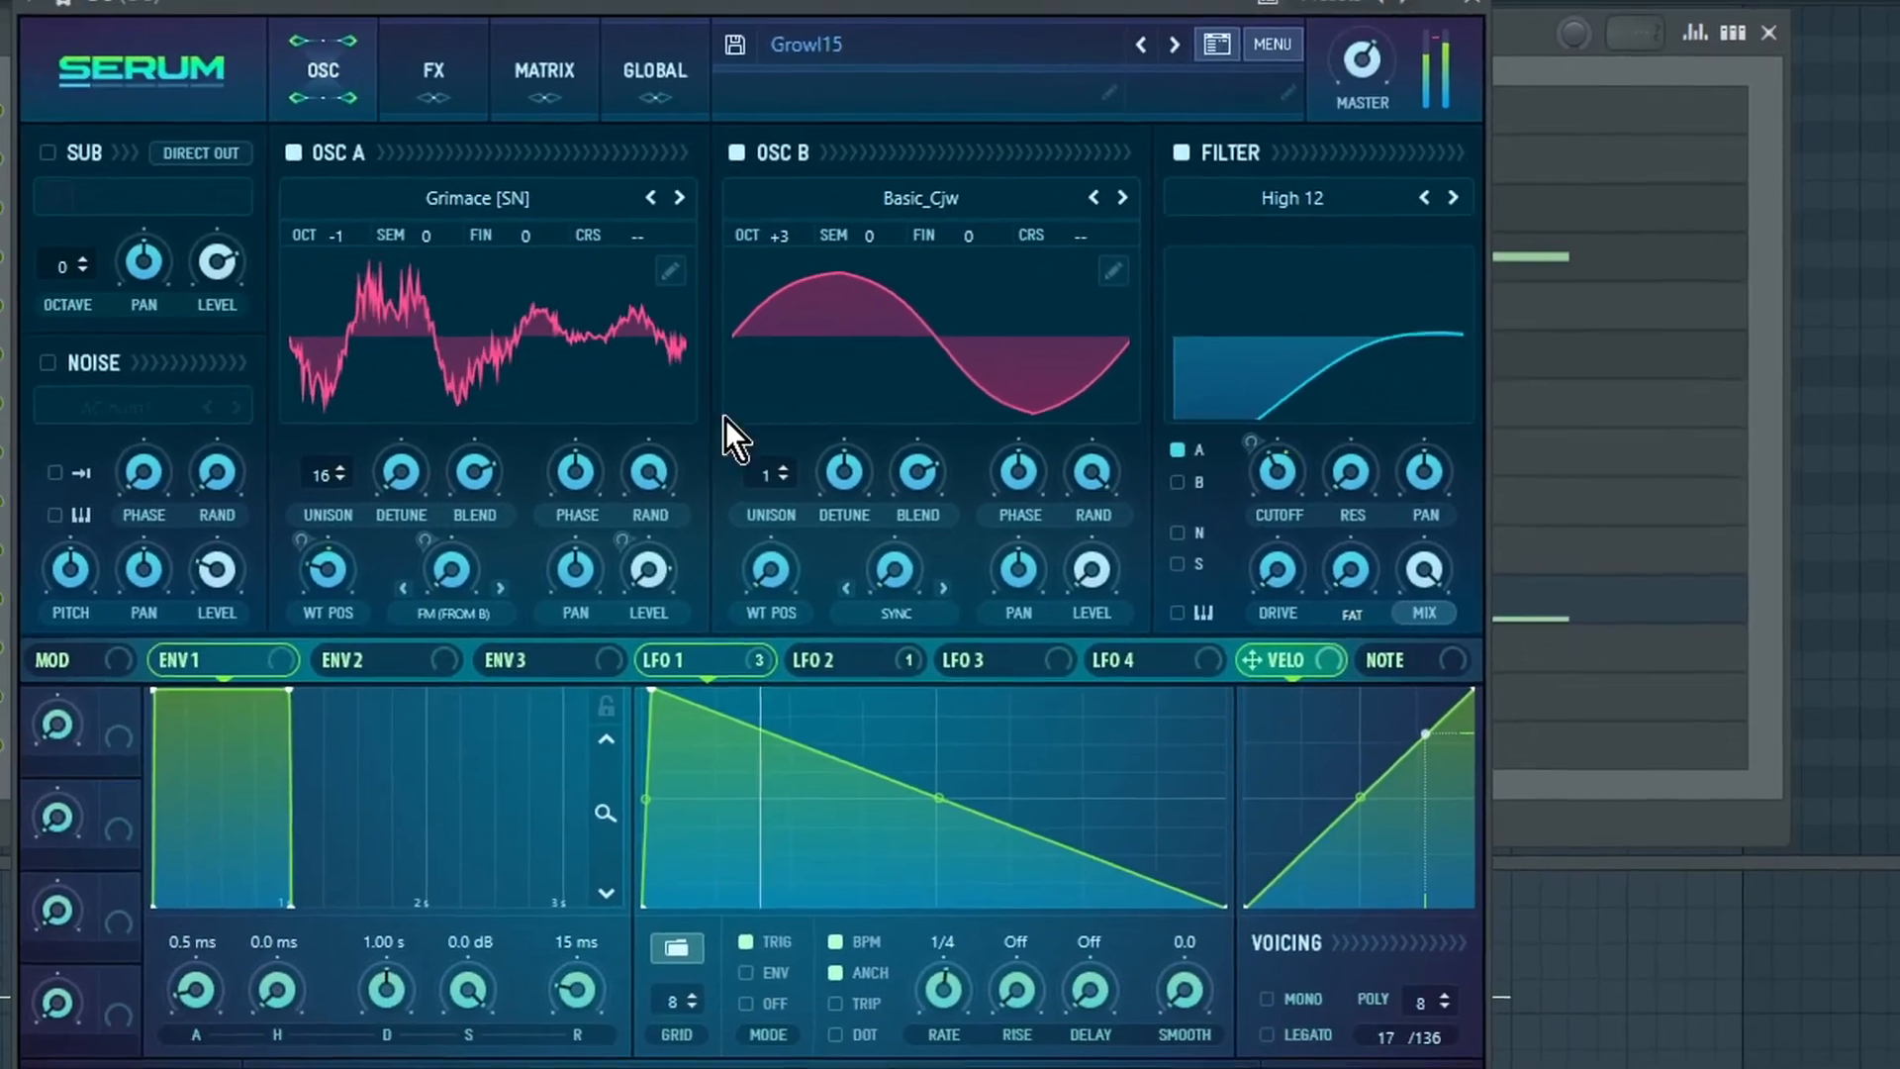
pyautogui.click(812, 659)
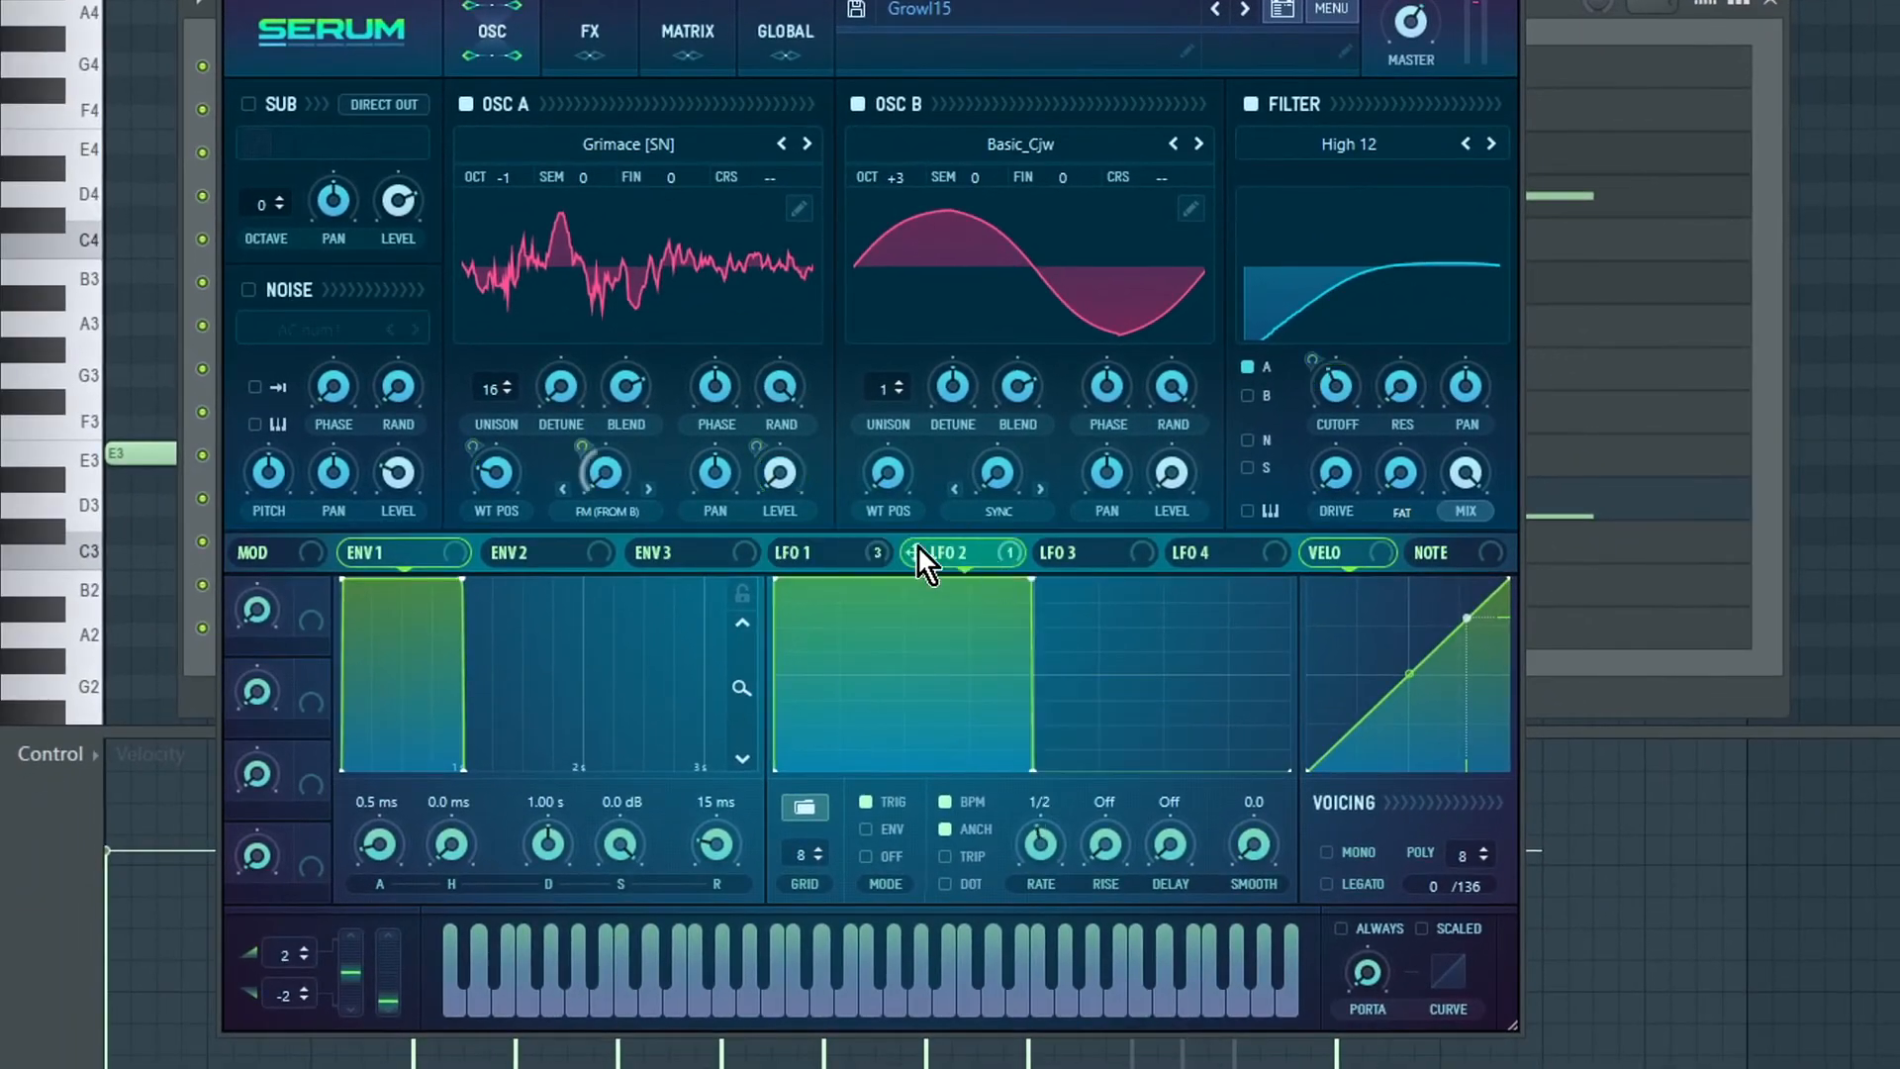
pyautogui.click(819, 550)
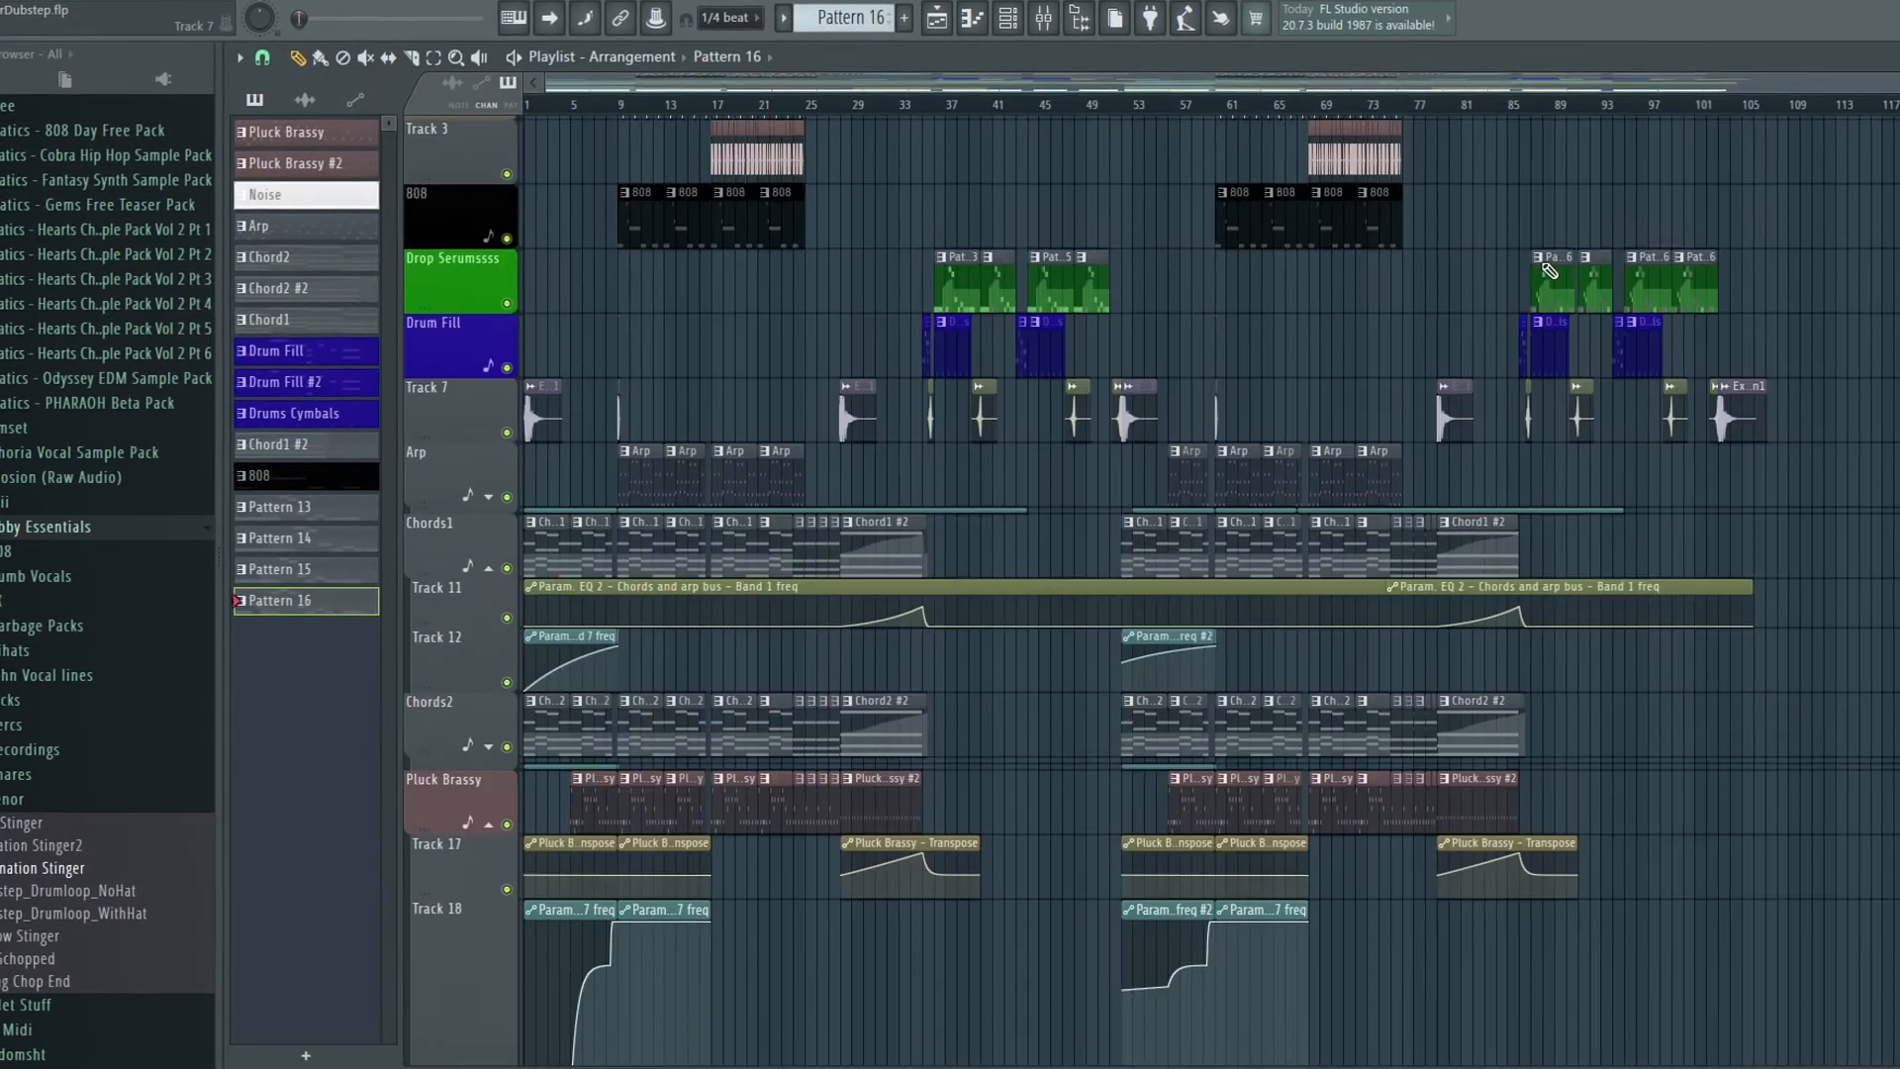
# Look over the full arrangement in the playlist, from the kick track down to the automation tracks.
pyautogui.scroll(2, 1549, 270)
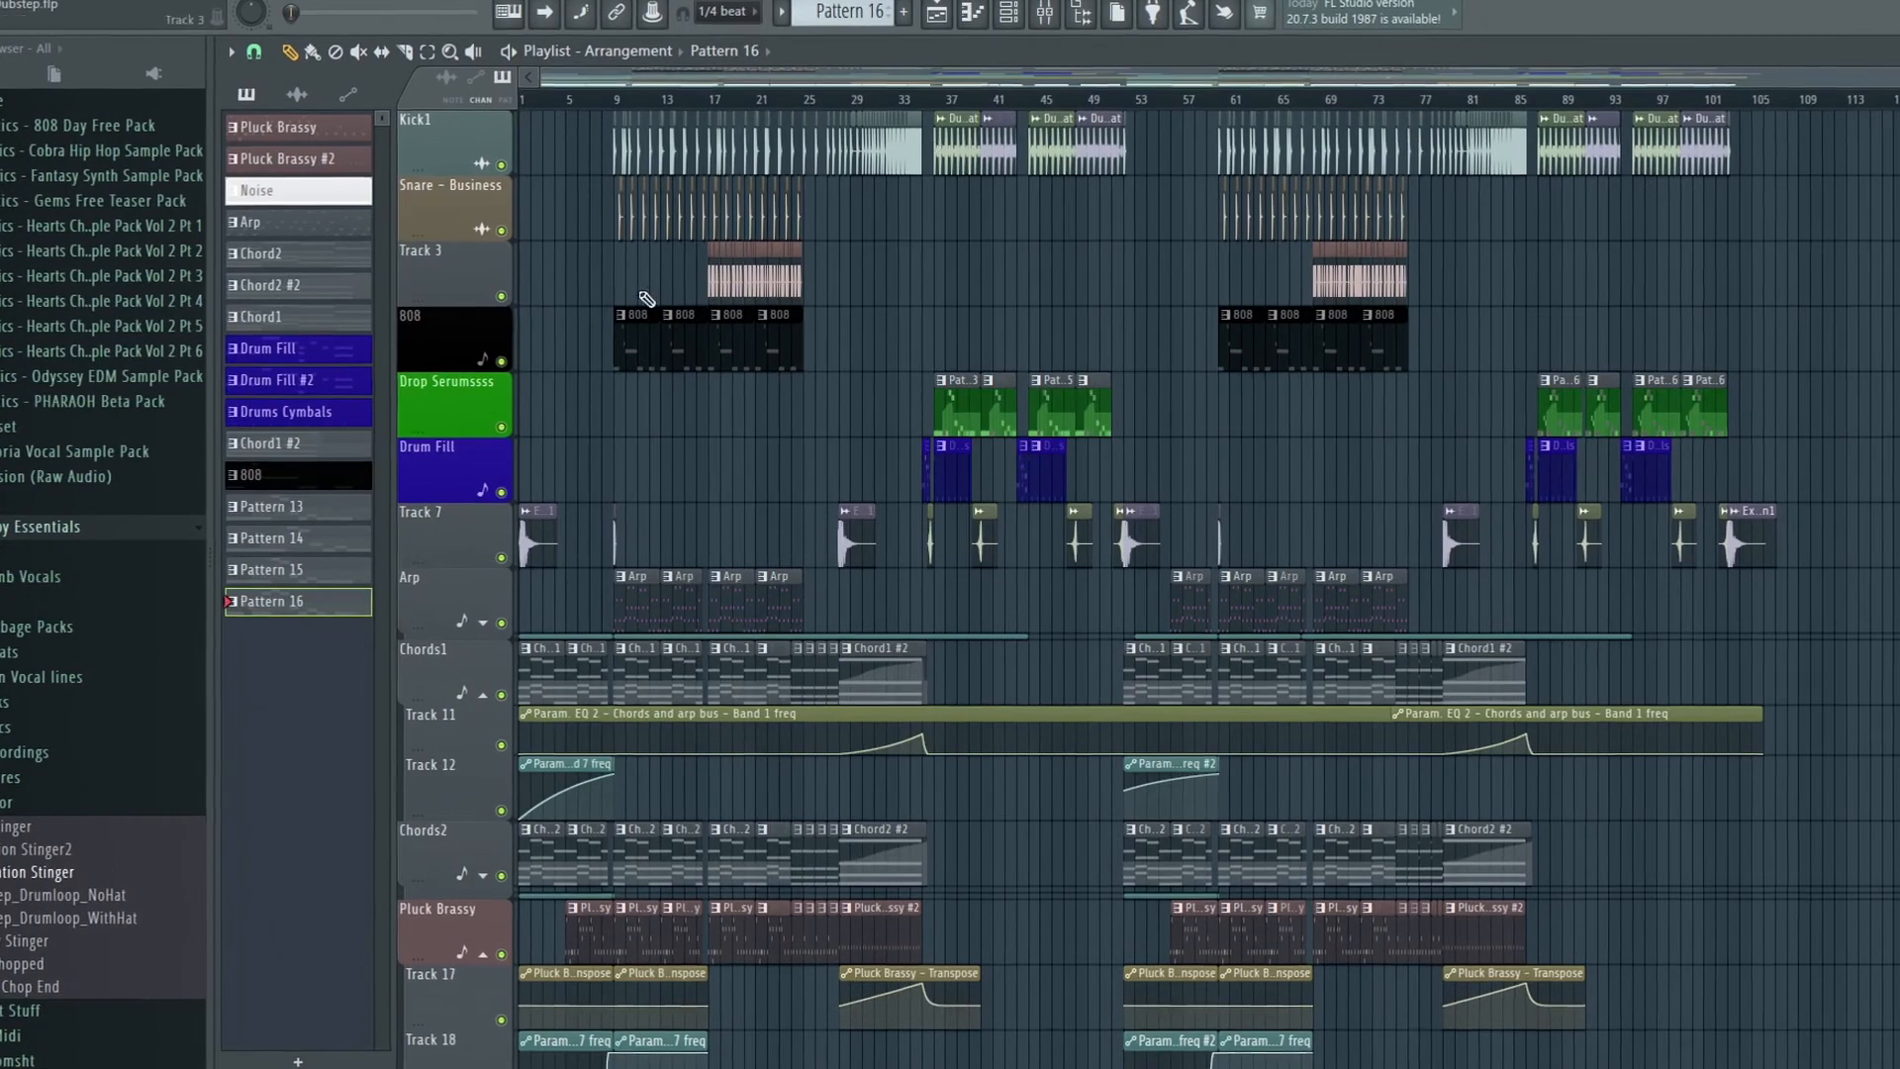
pyautogui.scroll(-5, 1089, 277)
pyautogui.scroll(10, 1099, 283)
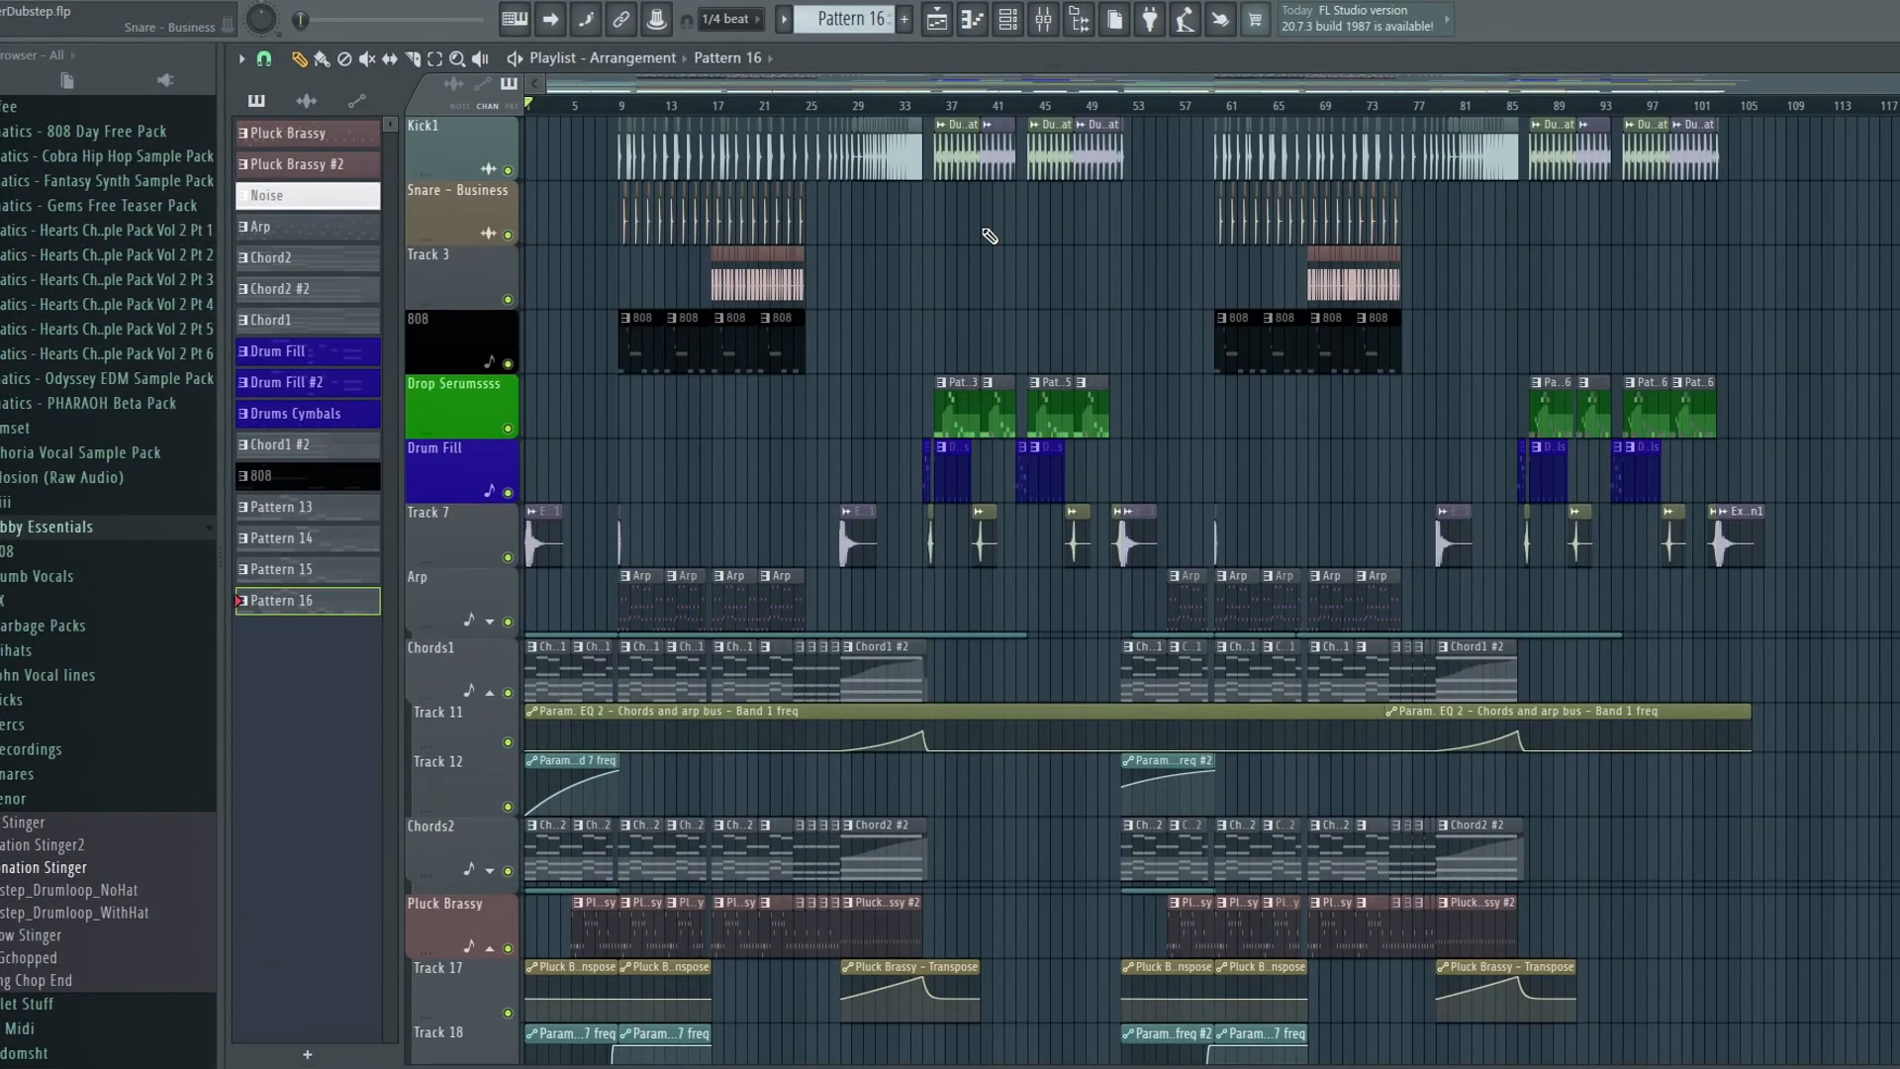